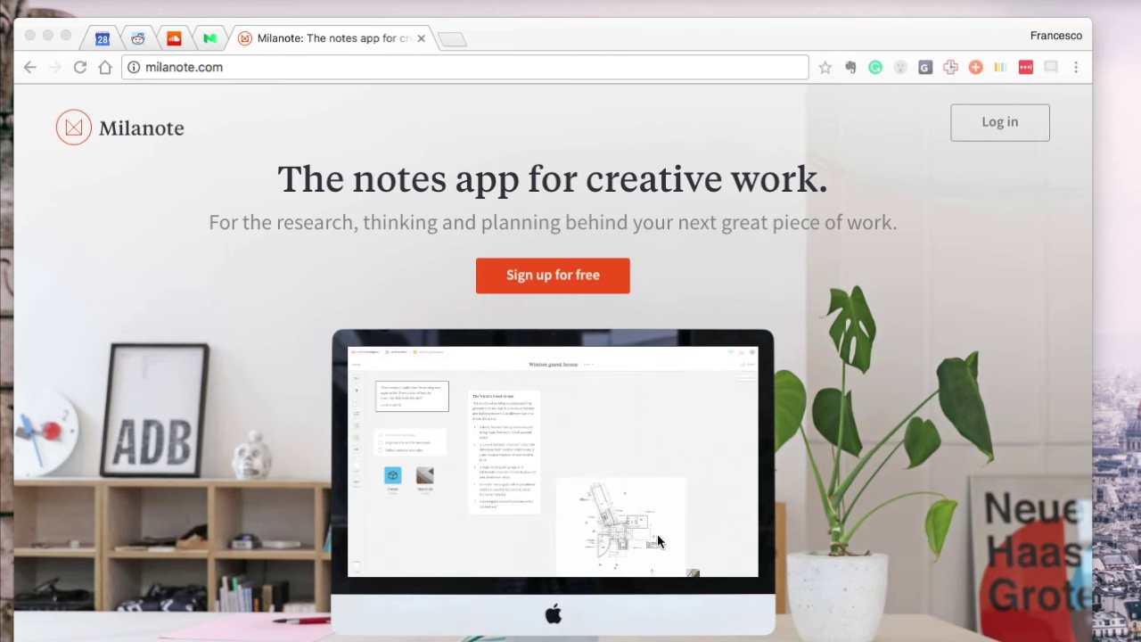
Scroll down through the Milanote landing page
scroll(676, 511, "down", 3)
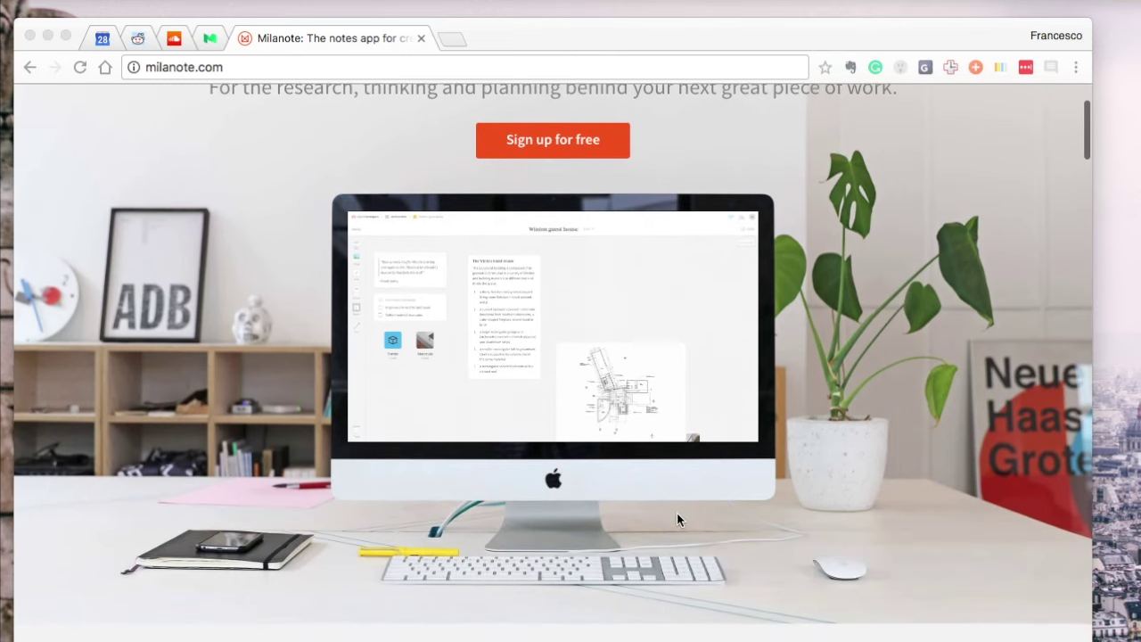
scroll(676, 512, "down", 10)
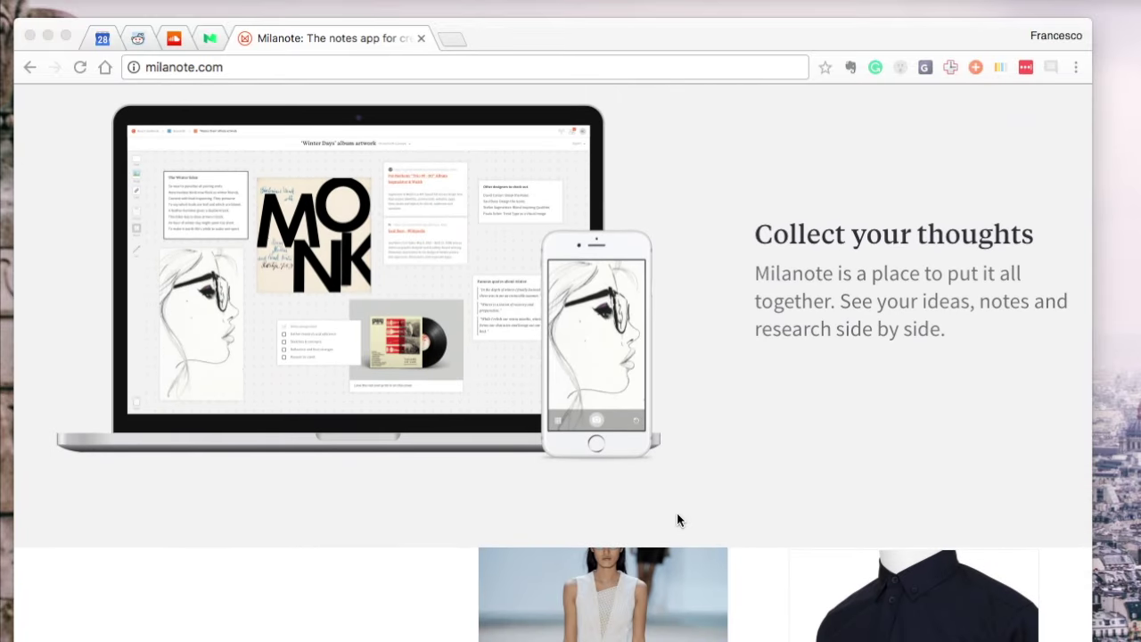
scroll(677, 520, "down", 4)
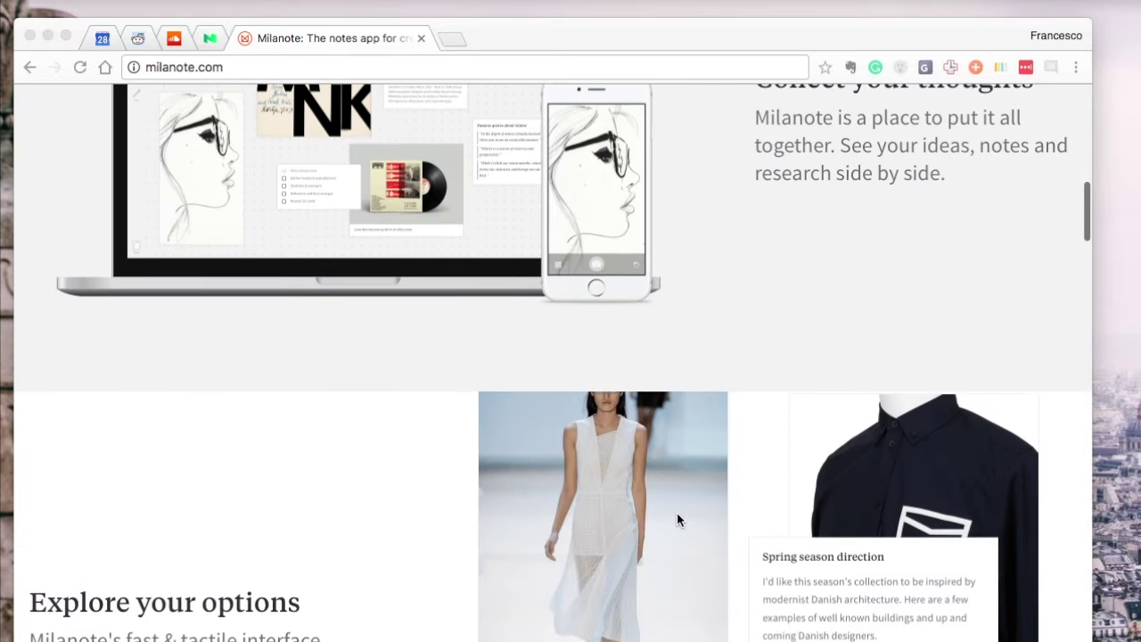
scroll(676, 520, "down", 5)
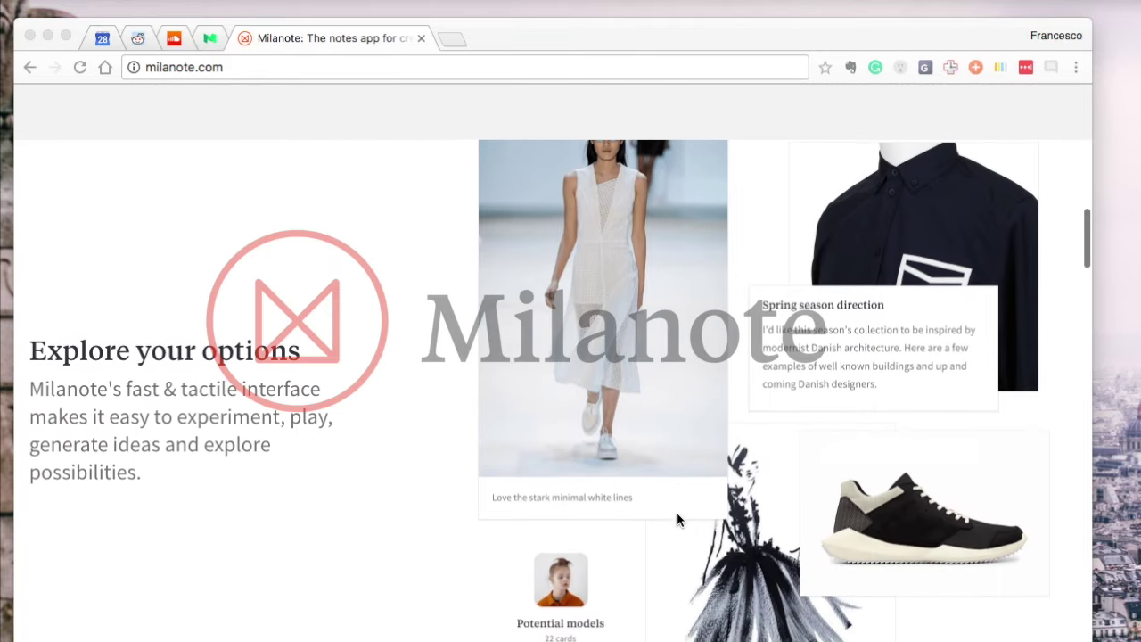
scroll(677, 521, "down", 20)
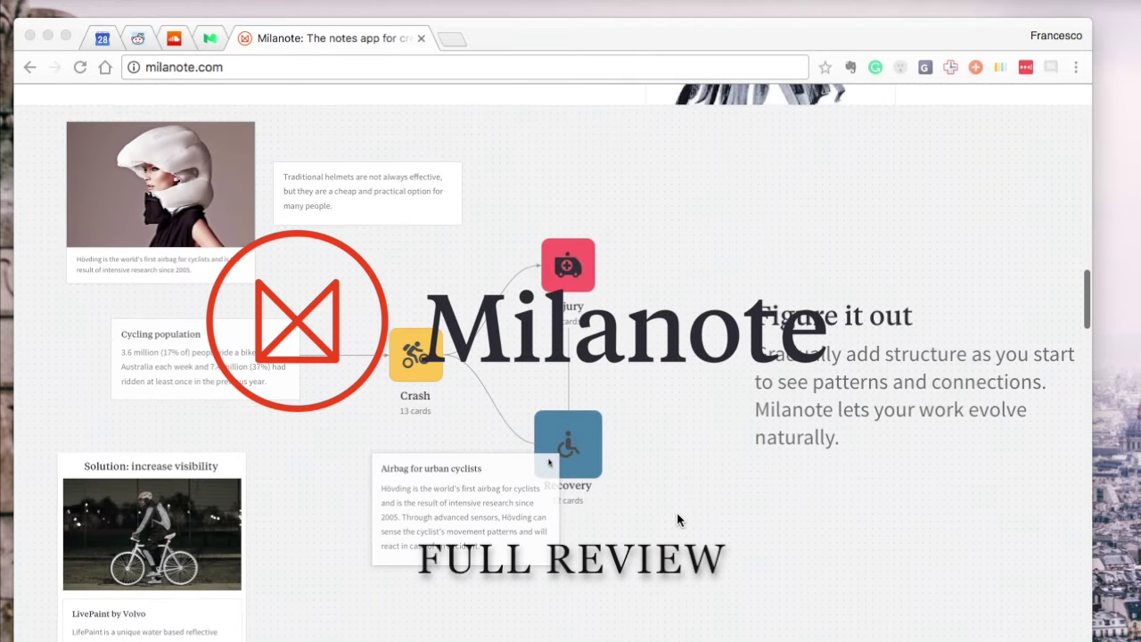
scroll(677, 520, "down", 4)
scroll(677, 519, "up", 4)
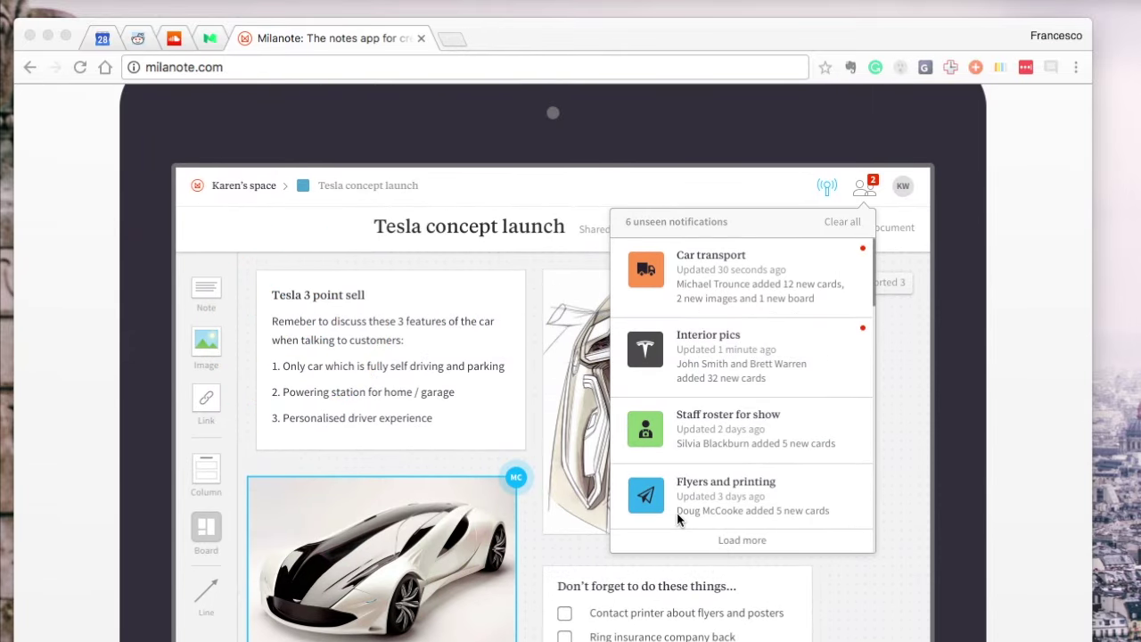
scroll(677, 520, "down", 8)
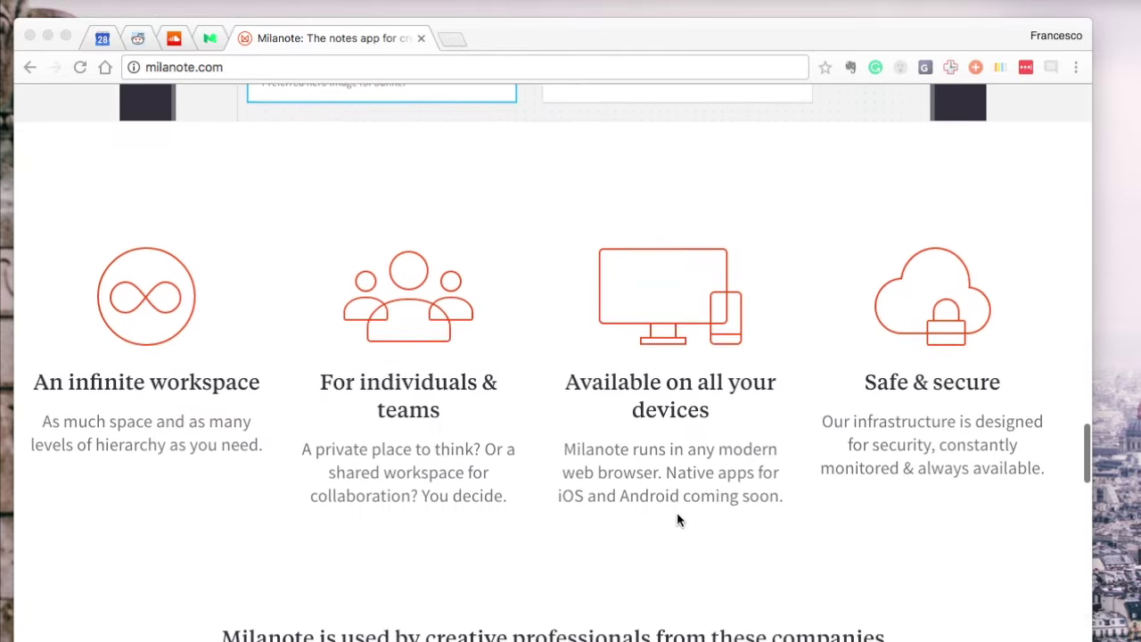
scroll(678, 520, "down", 10)
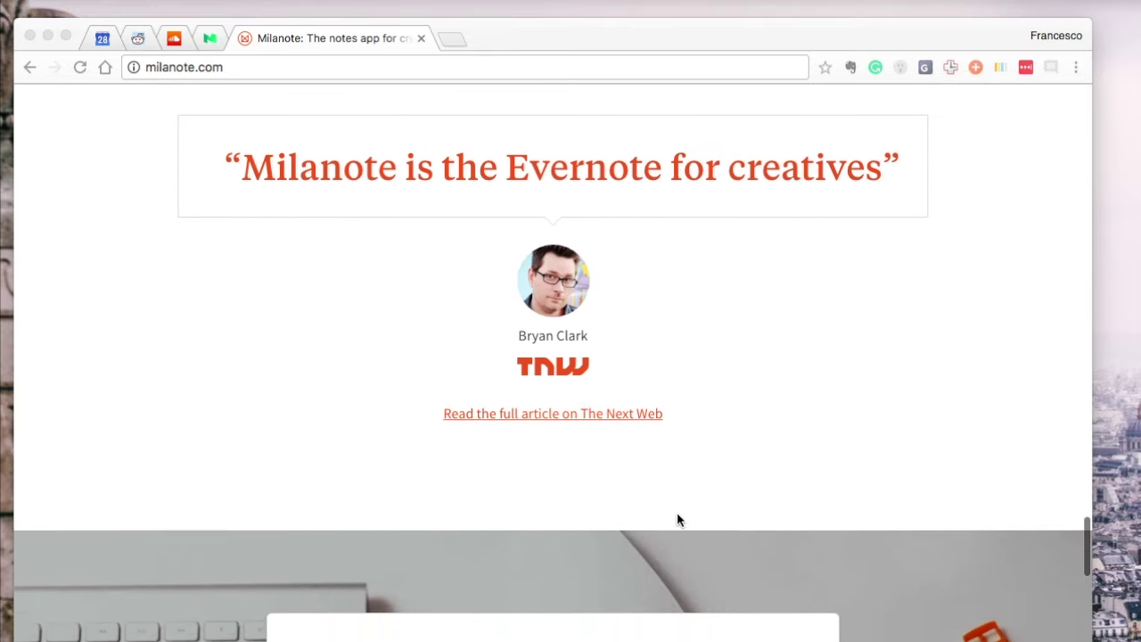
scroll(677, 520, "down", 4)
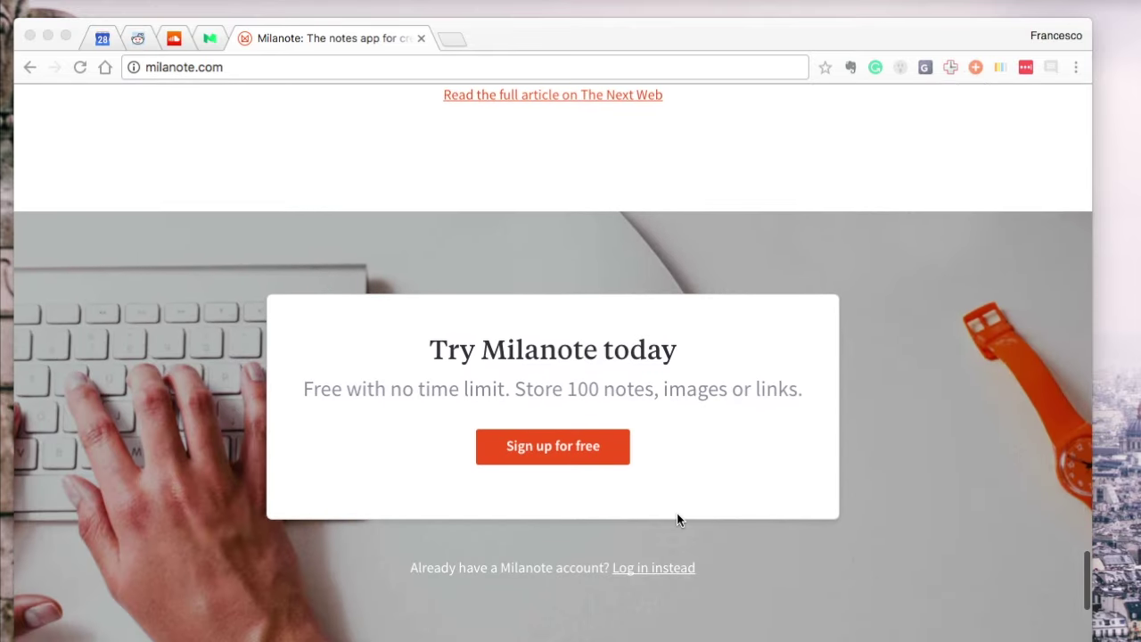
Return to the top and log in to Milanote with the saved credentials
scroll(677, 521, "up", 15)
scroll(678, 520, "up", 15)
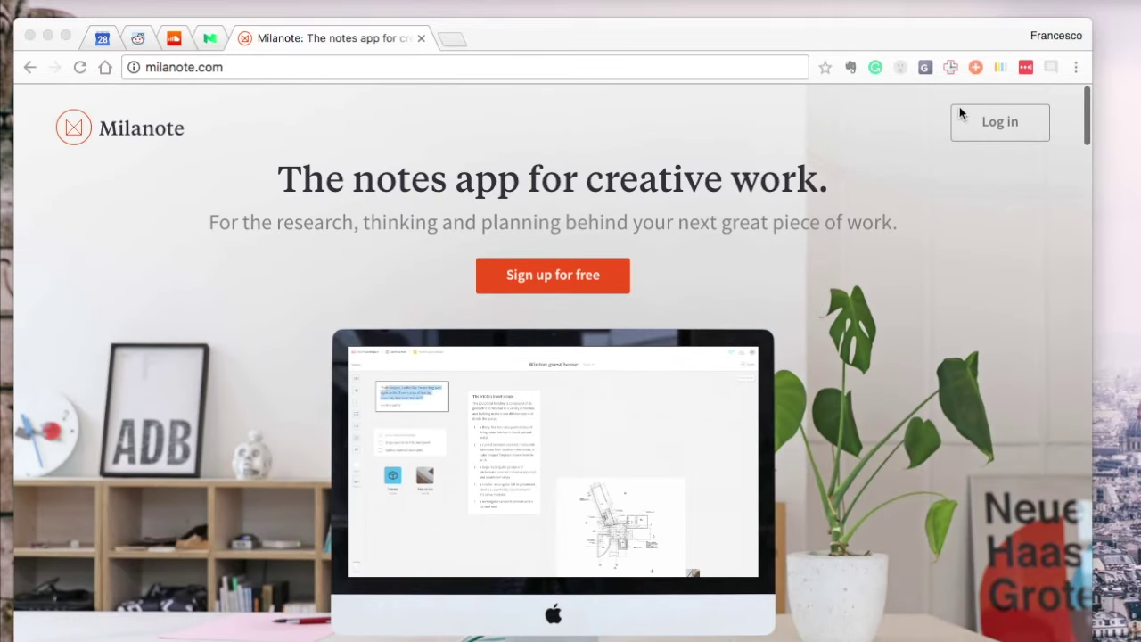
left_click(985, 123)
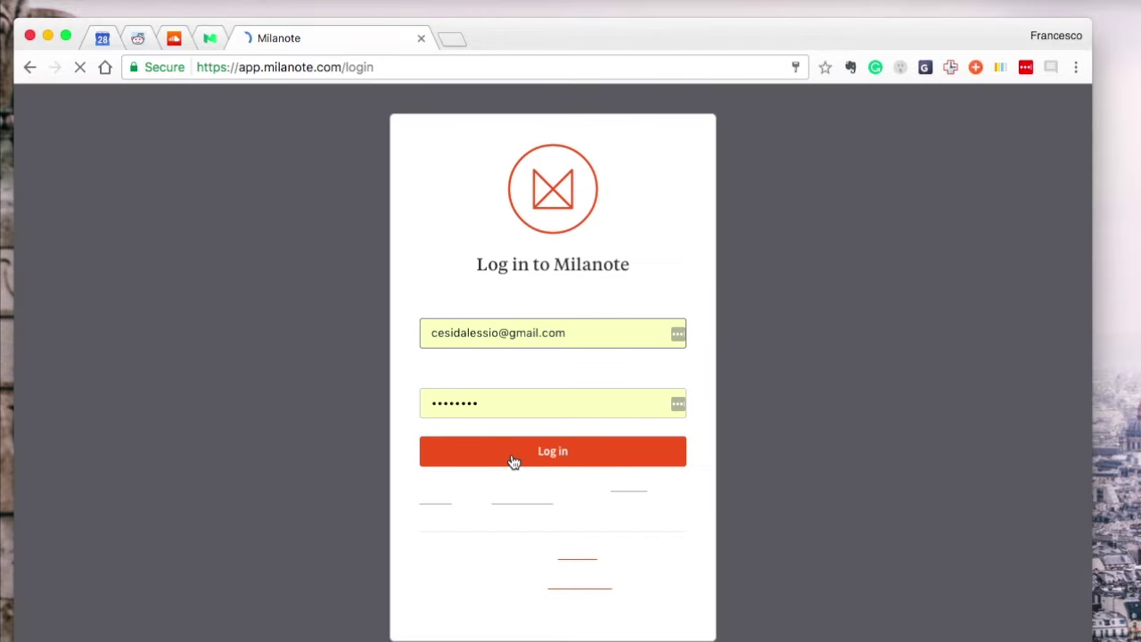
left_click(513, 460)
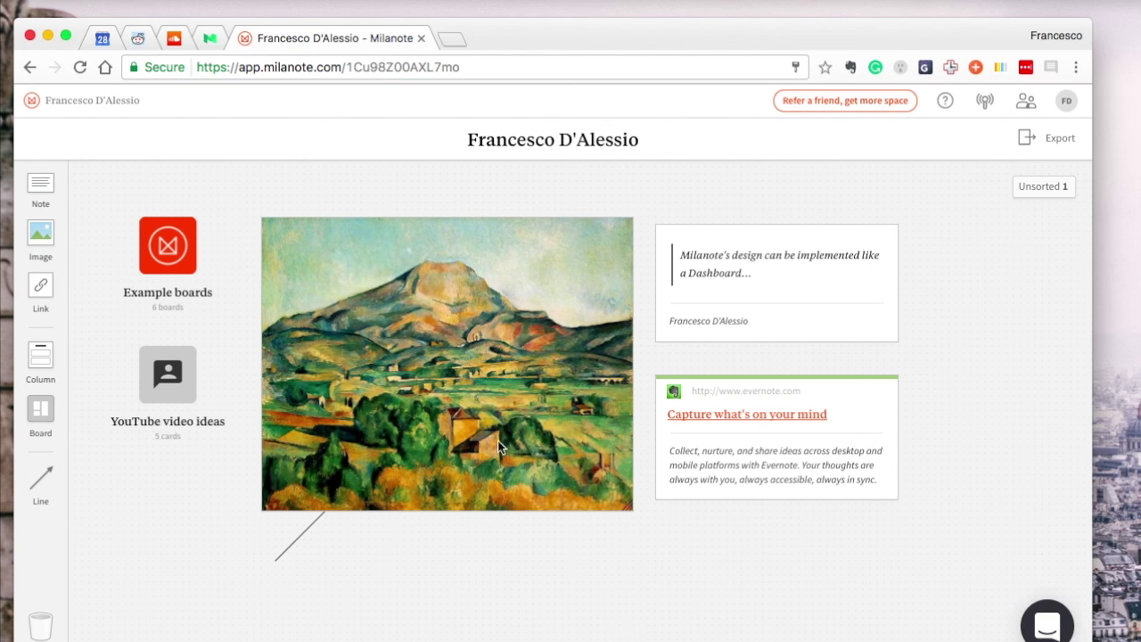
Clear the unseen notifications and add a board named 'Example Board' below YouTube video ideas
left_click(946, 222)
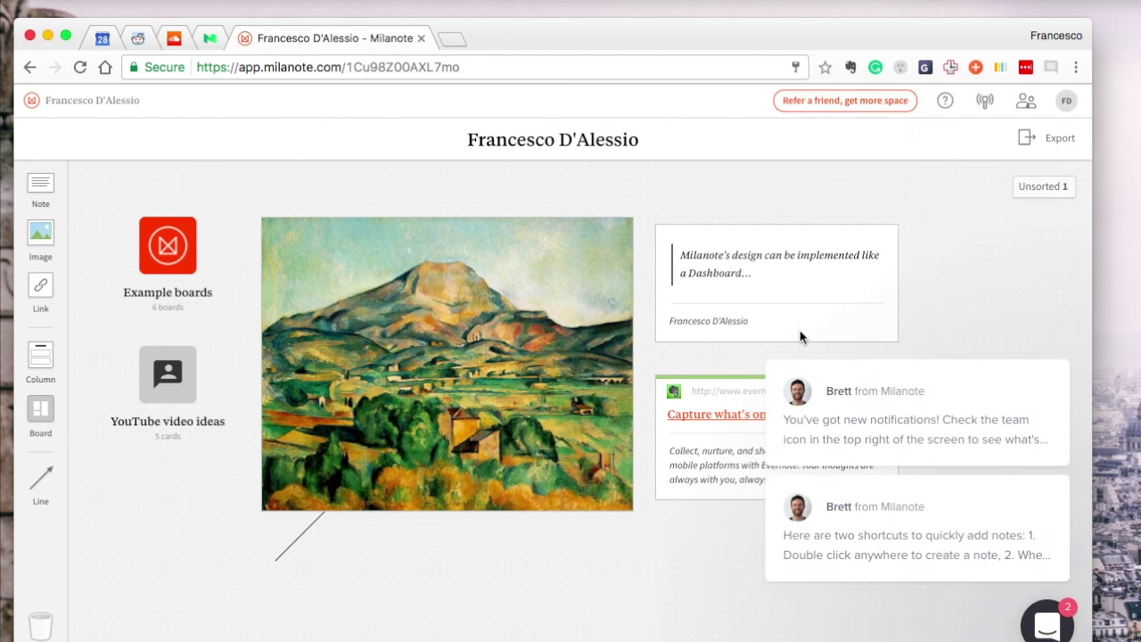
left_click(1037, 336)
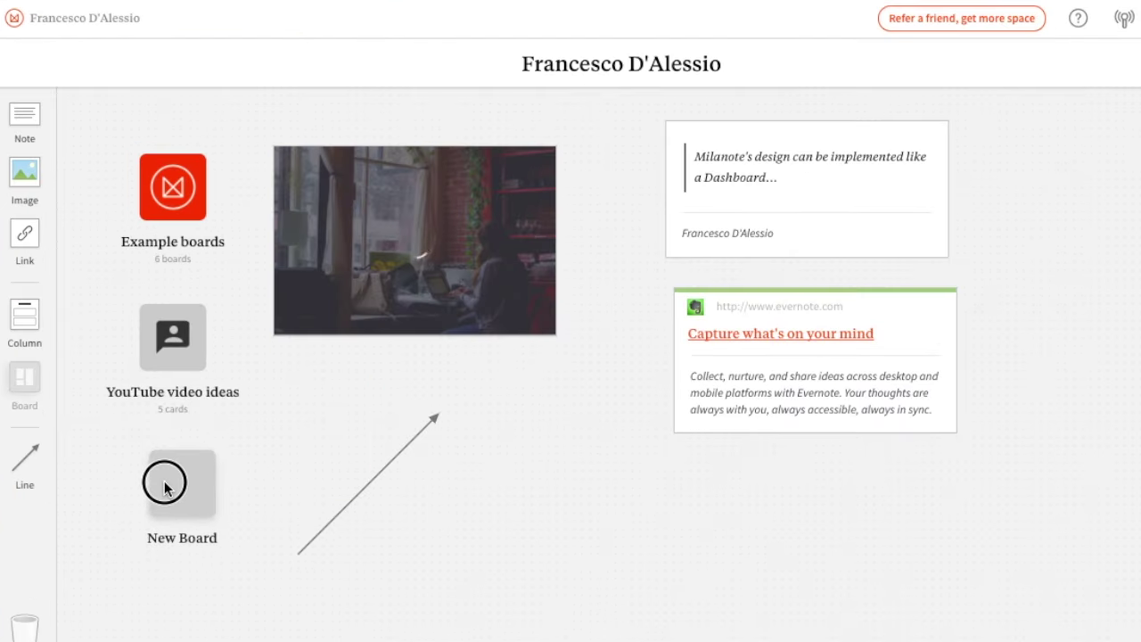
left_click_drag(164, 487, 166, 488)
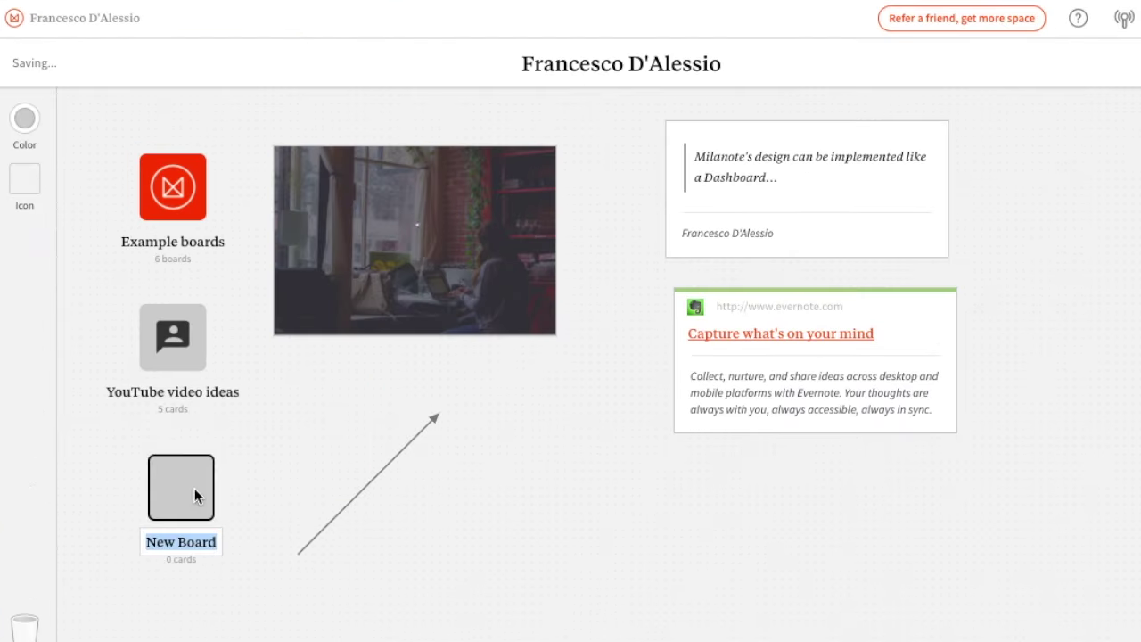
type("Example Board")
key("Return")
Make Example Board green and give it the chip icon
left_click(25, 121)
left_click(114, 119)
left_click(24, 181)
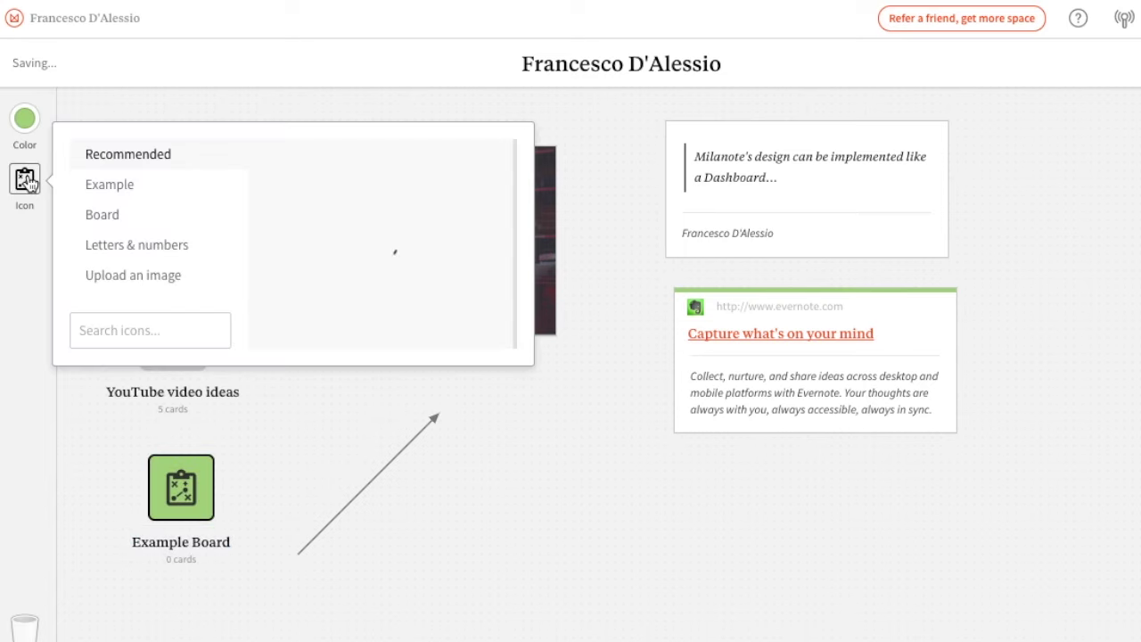
scroll(415, 198, "down", 5)
scroll(415, 198, "up", 5)
left_click(133, 184)
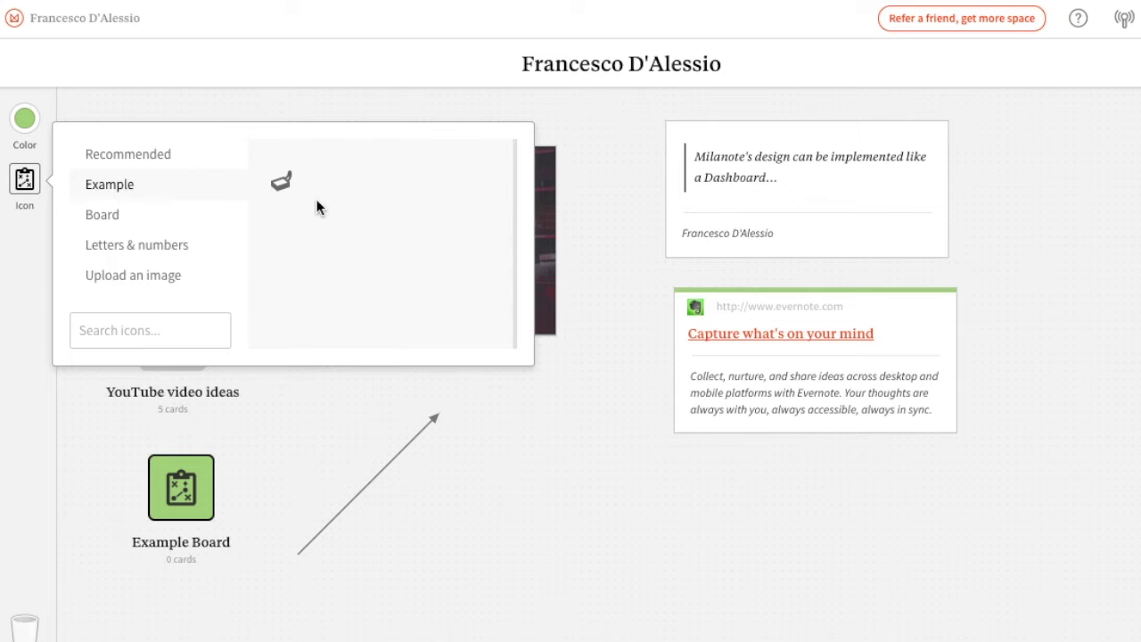
left_click(148, 214)
scroll(426, 242, "down", 2)
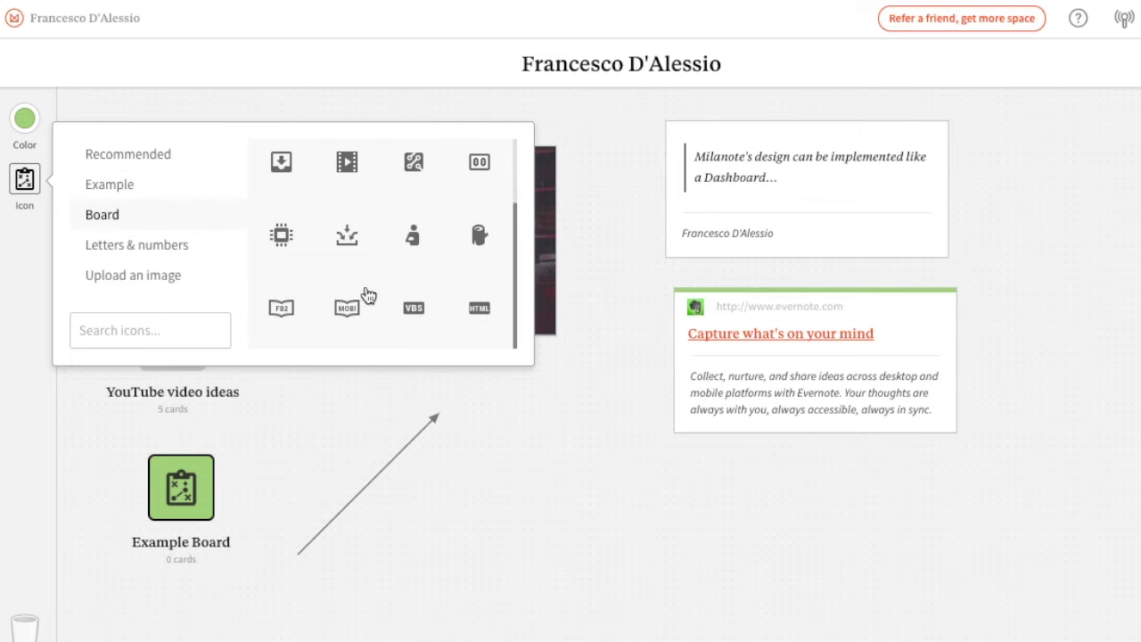
left_click(282, 235)
Attach the arrow's head from Example Board to the Evernote card
left_click(374, 473)
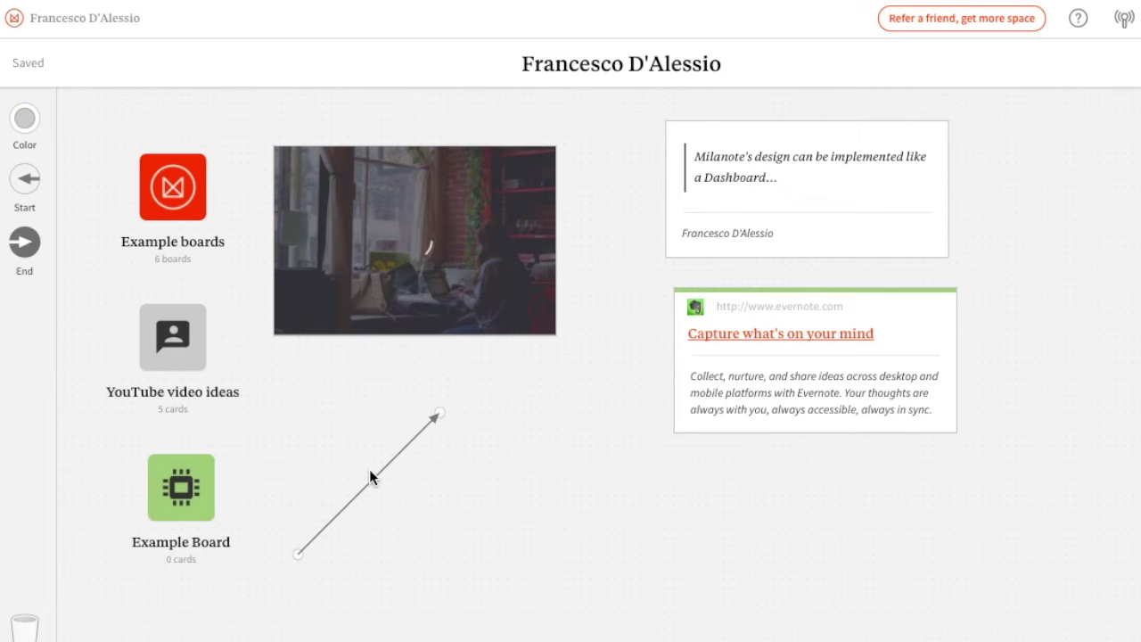
left_click_drag(437, 415, 674, 378)
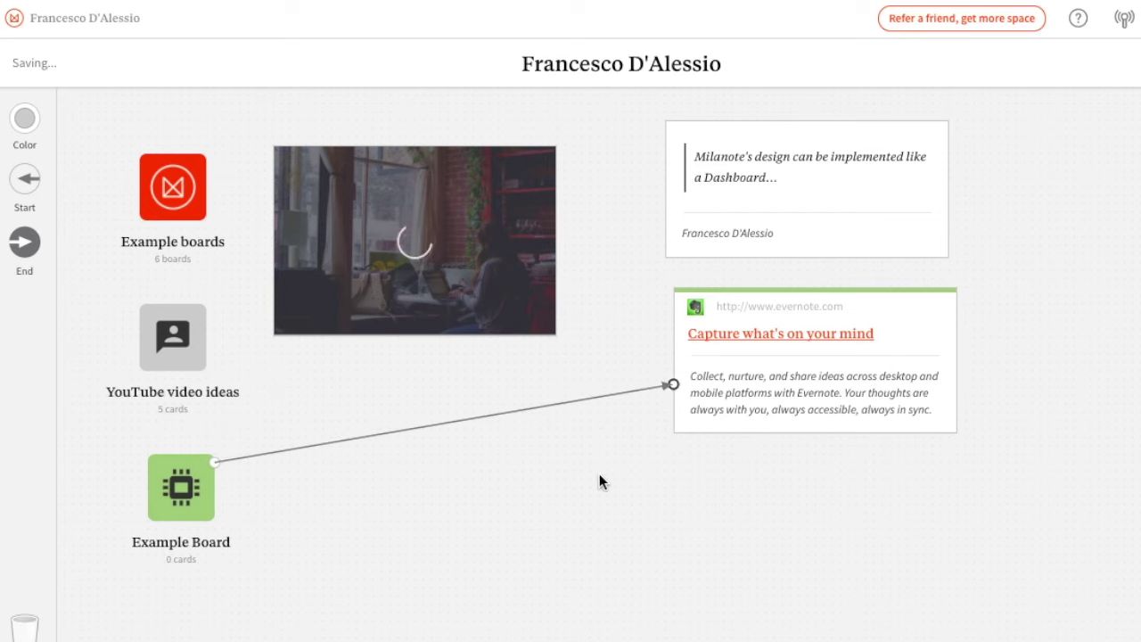
left_click(461, 461)
left_click(172, 213)
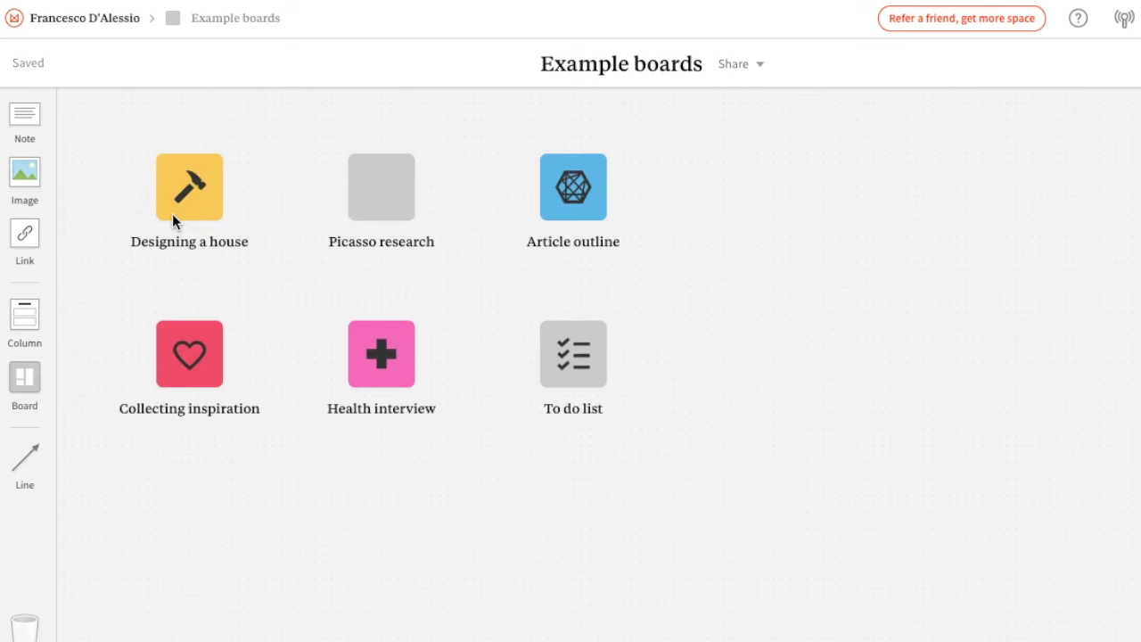
left_click(559, 207)
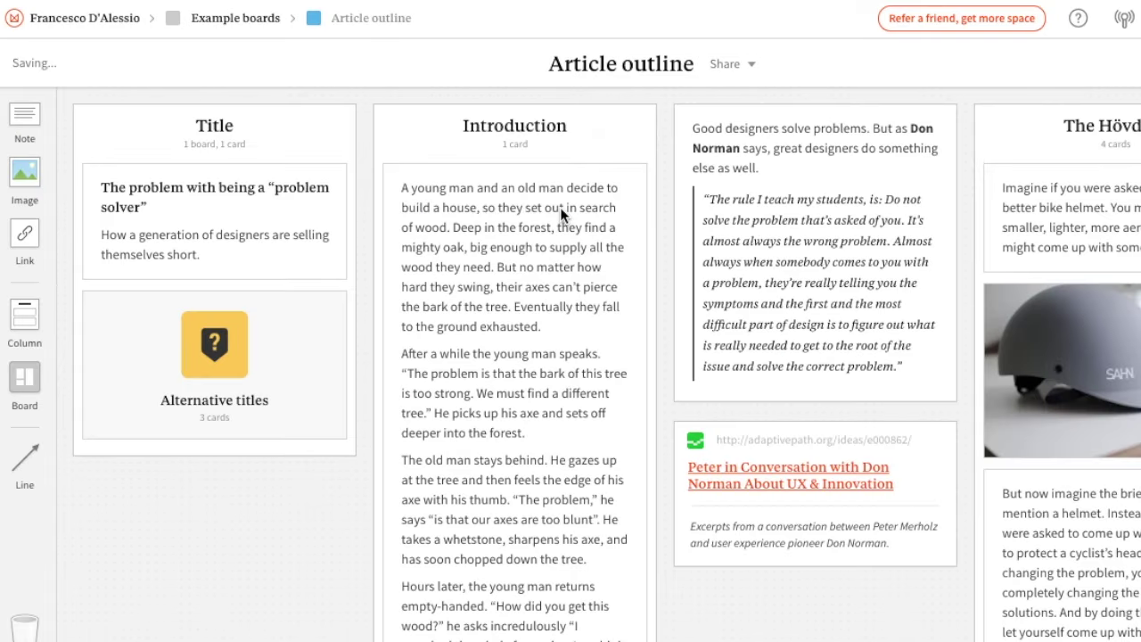
scroll(624, 352, "right", 10)
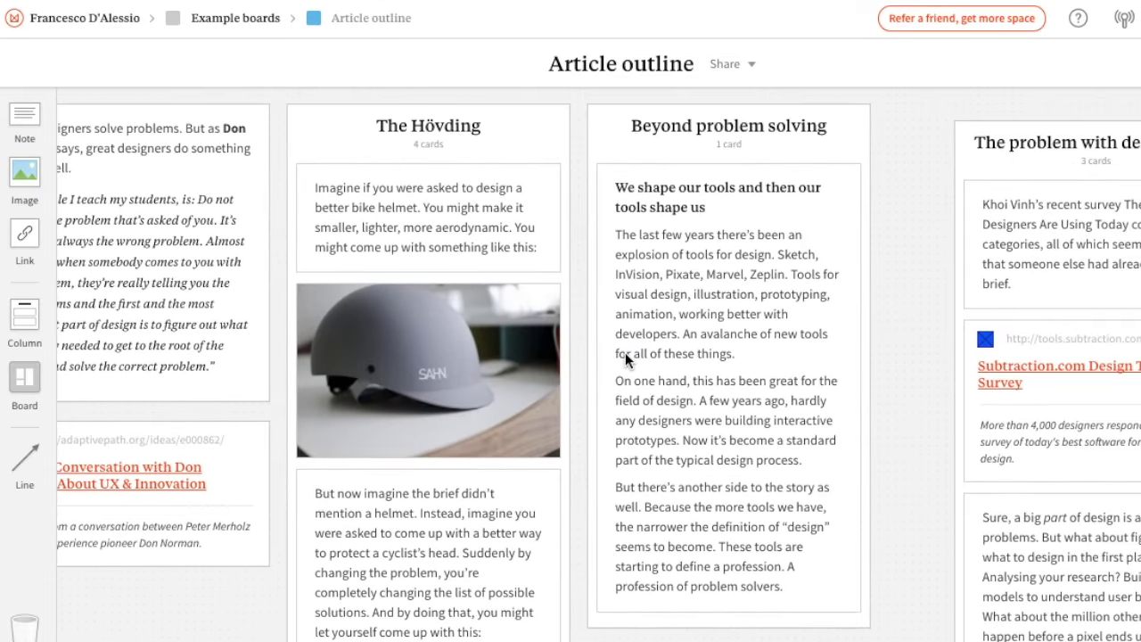
scroll(304, 222, "left", 10)
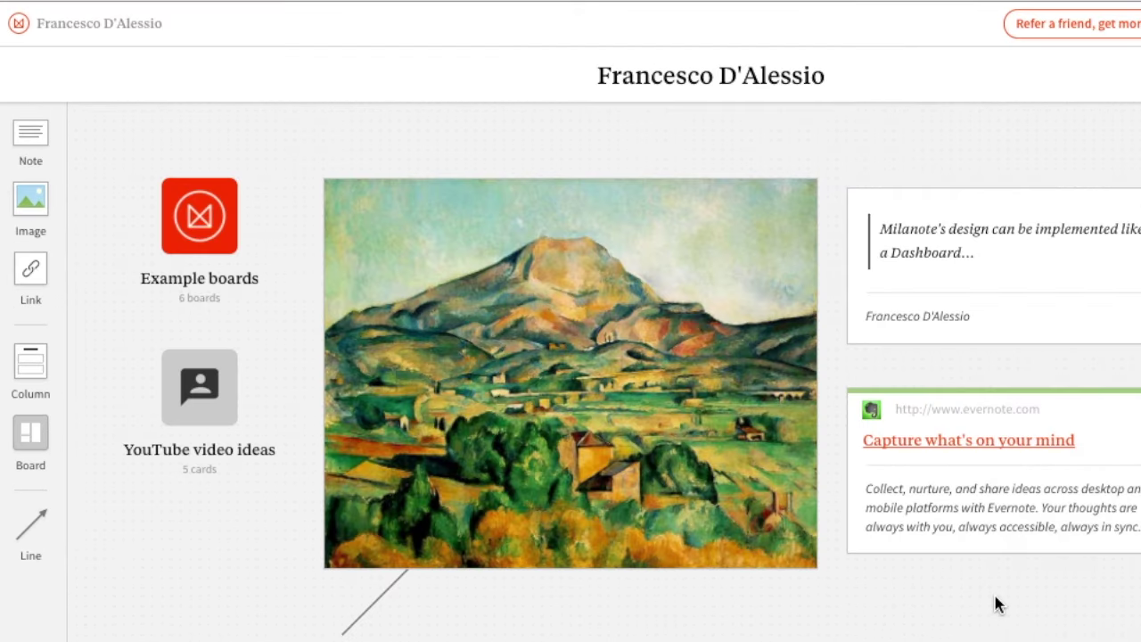
Delete the mountain painting image from the board
left_click(677, 448)
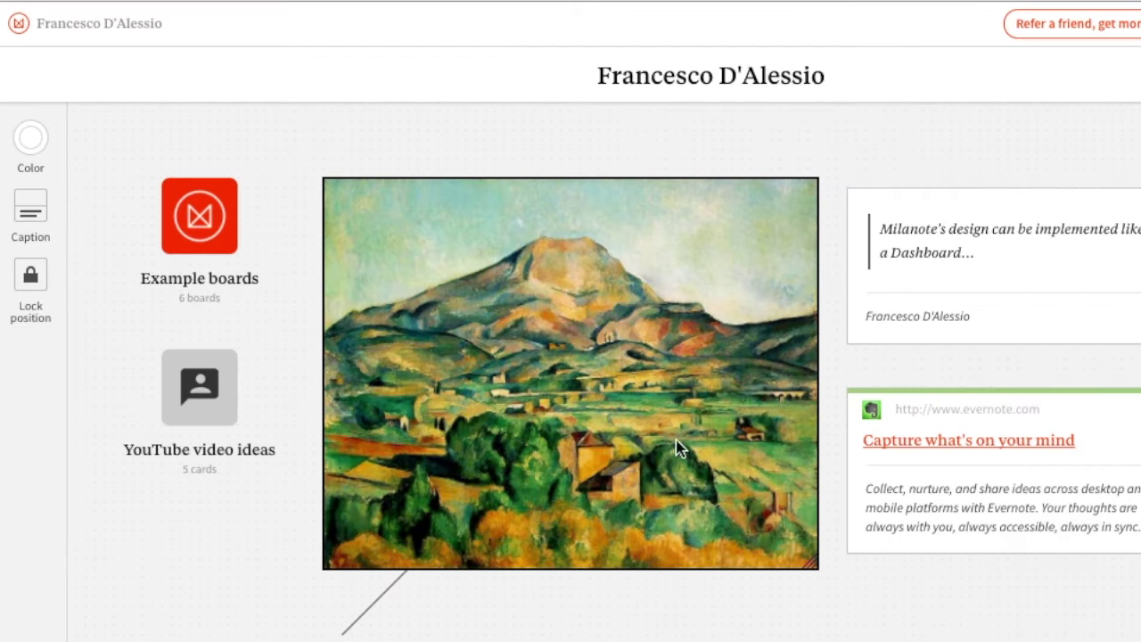
right_click(553, 405)
left_click(456, 619)
key("Delete")
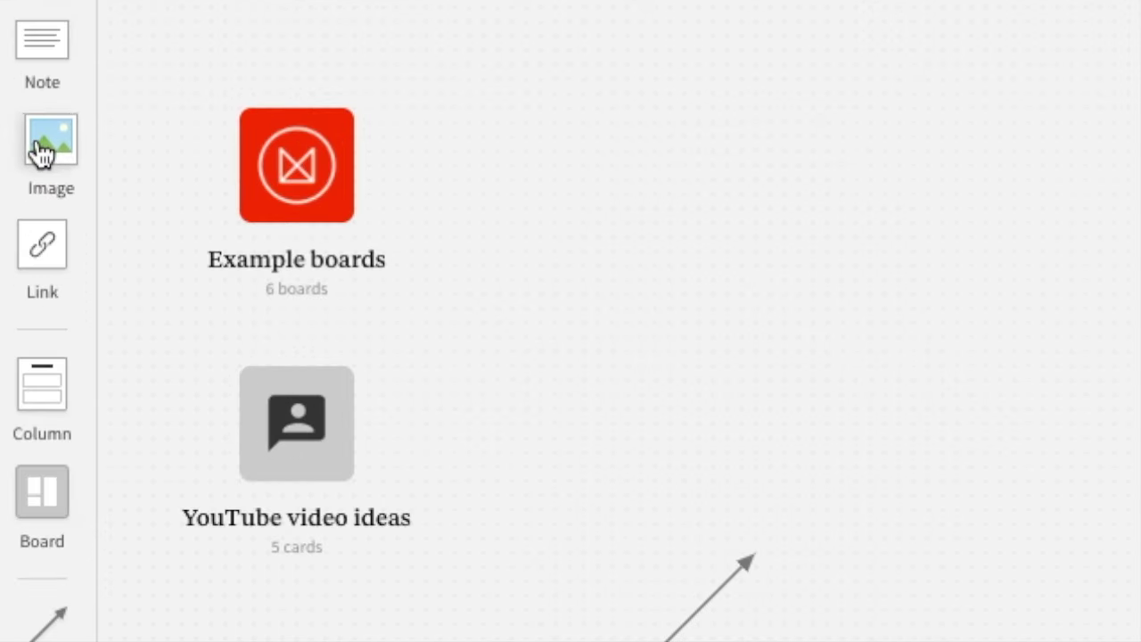
Add an empty image card right of Example boards and begin uploading a picture
left_click_drag(51, 147, 550, 169)
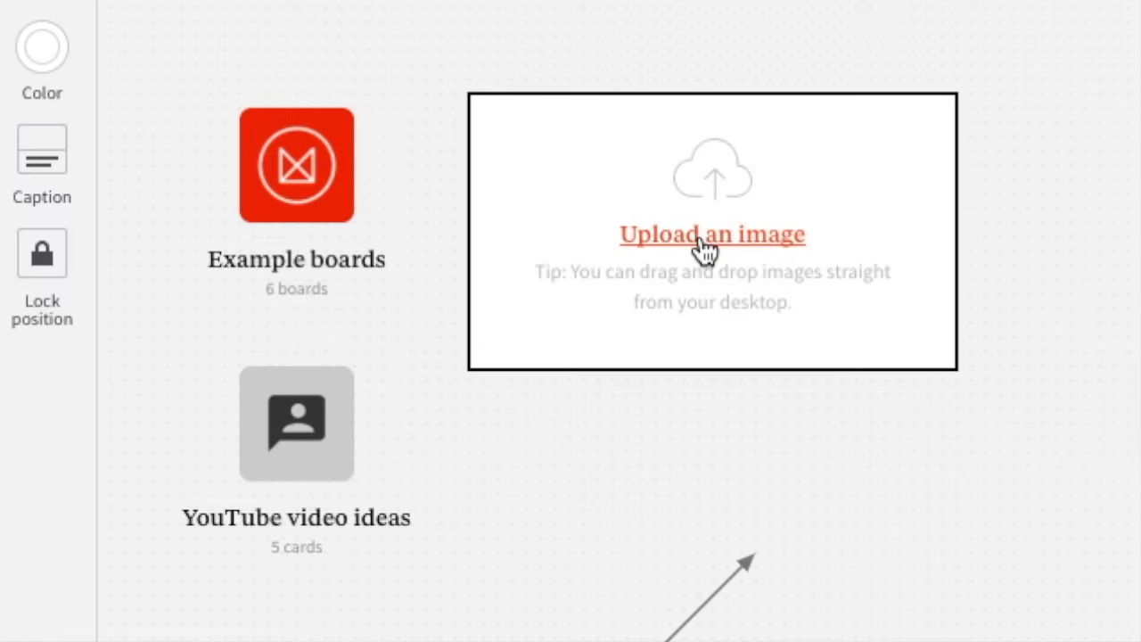
left_click(683, 235)
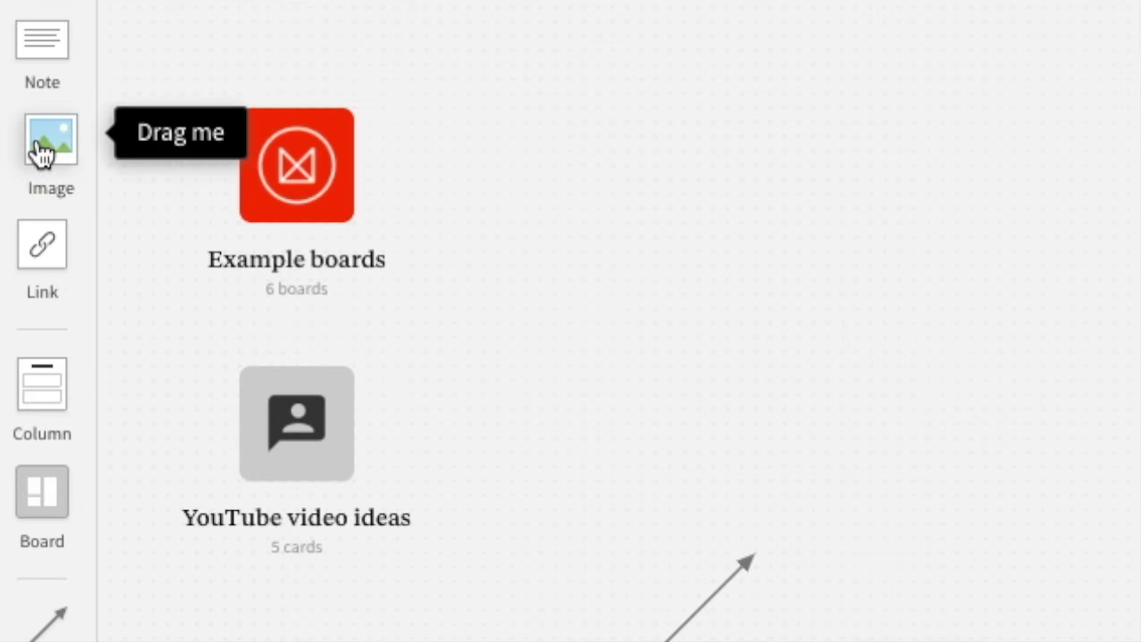
left_click_drag(51, 147, 529, 147)
left_click(697, 234)
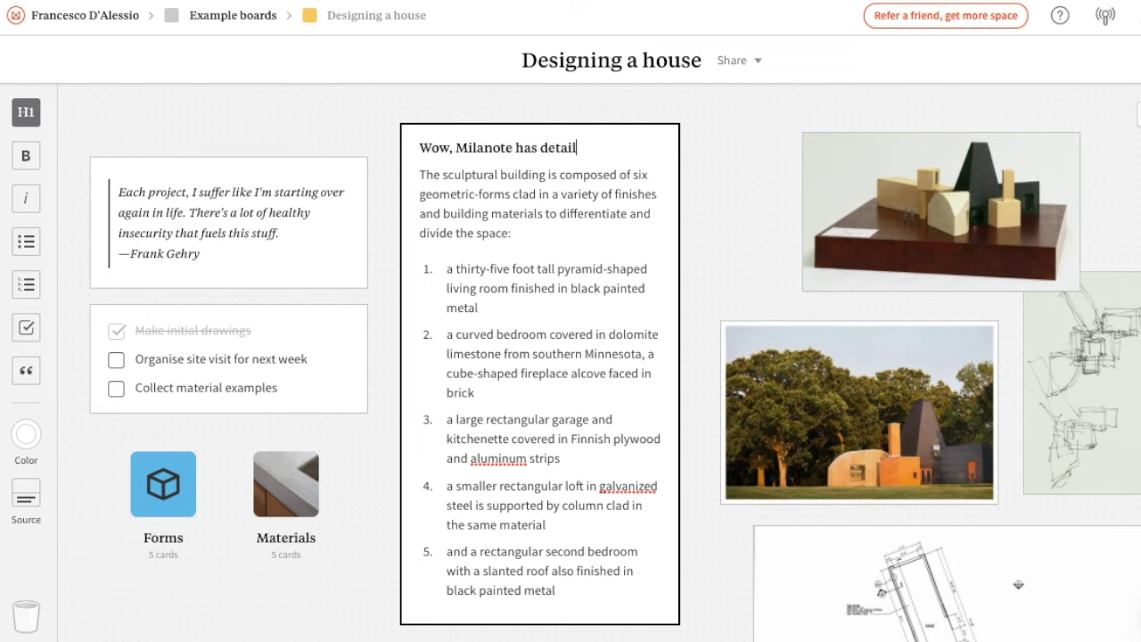
Move the model-house photo down and left on the Designing a house board
left_click(730, 209)
left_click_drag(935, 195, 915, 221)
scroll(929, 297, "down", 5)
scroll(929, 297, "right", 3)
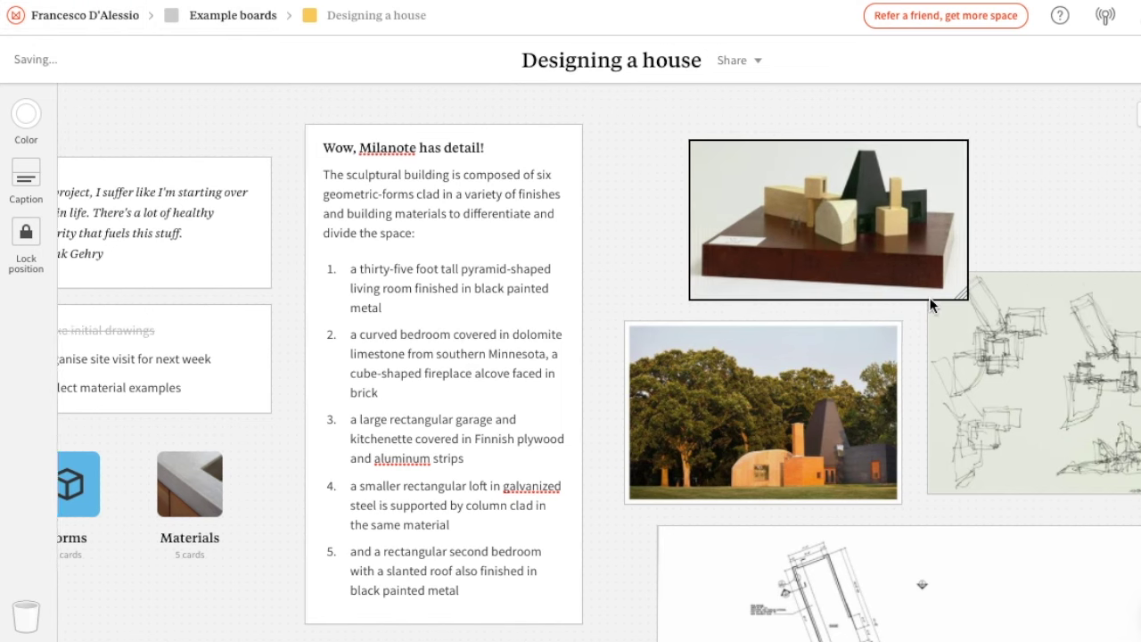
scroll(928, 305, "down", 5)
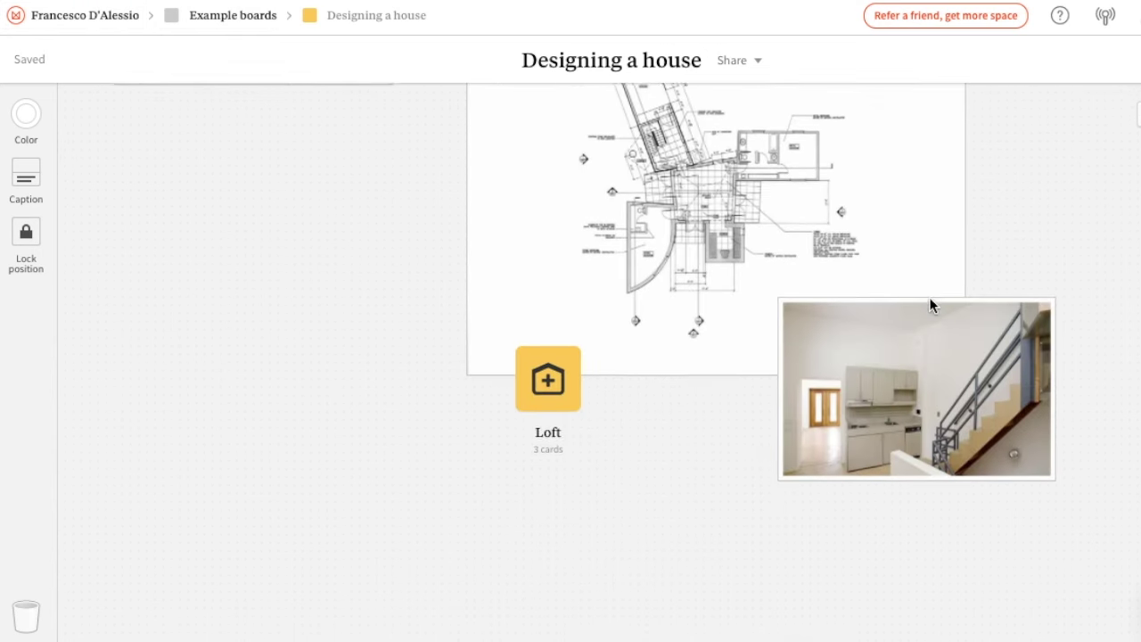
Open the Loft board, then place a new board below YouTube video ideas
left_click(562, 357)
left_click(561, 356)
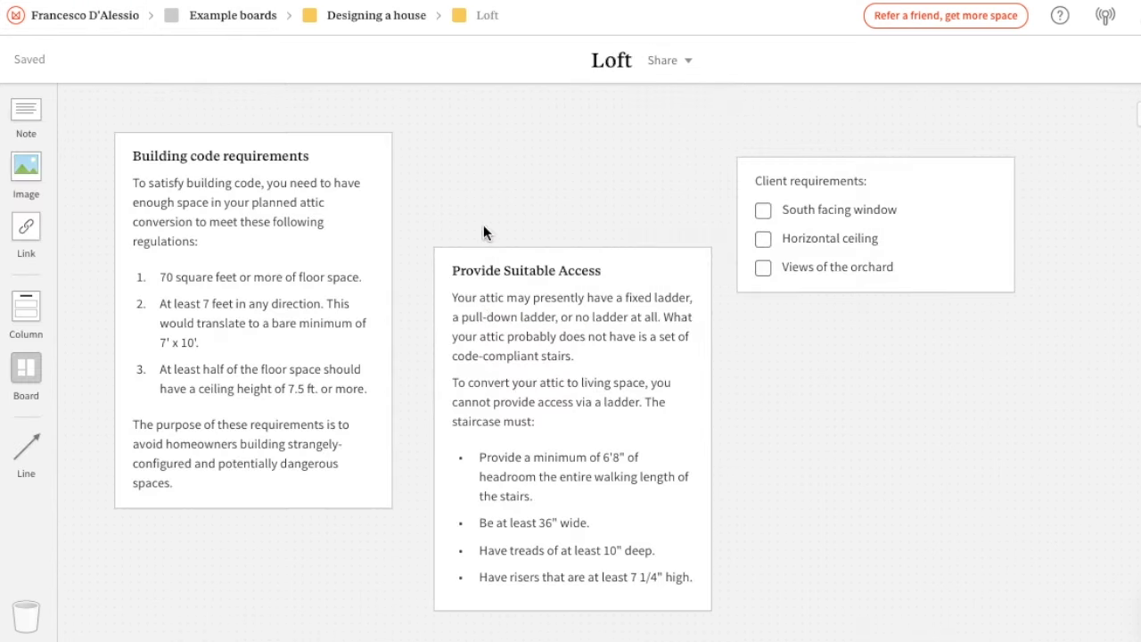
scroll(484, 211, "down", 3)
scroll(484, 212, "up", 3)
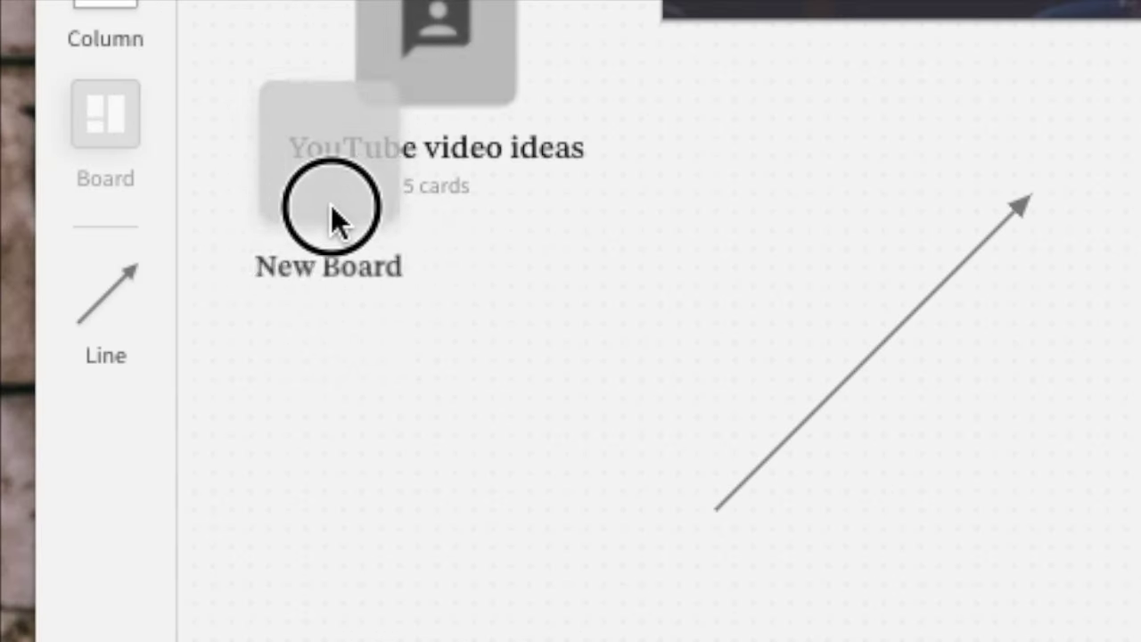
left_click_drag(331, 208, 421, 356)
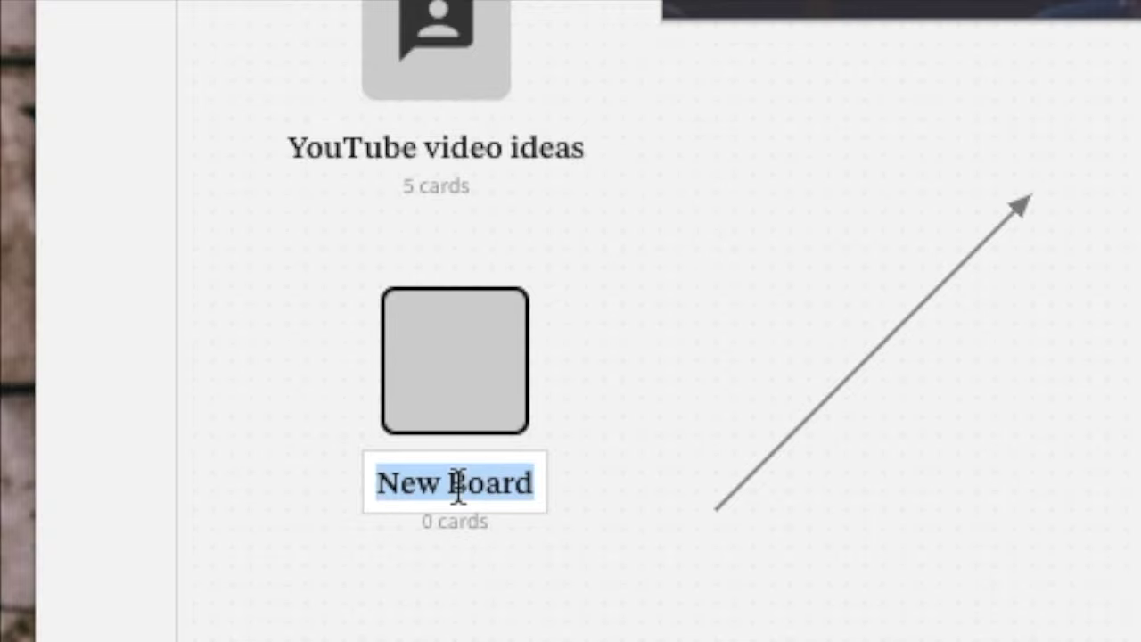
Name the new board 'Example Board', then open Example boards and the Article outline board
type("Example B")
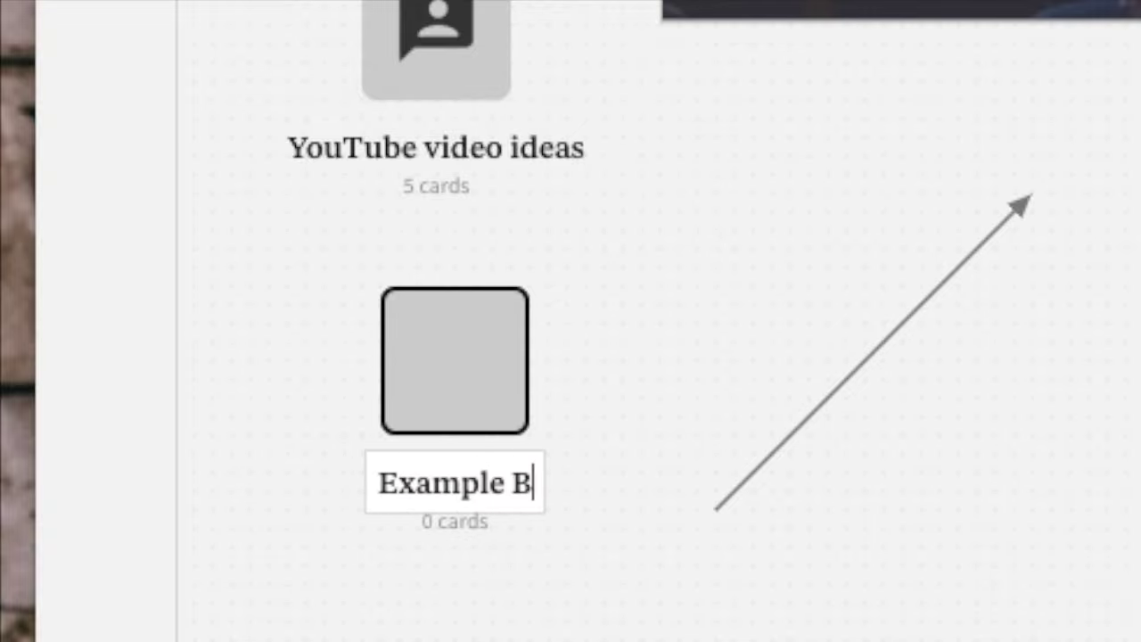
type("oard")
key("Return")
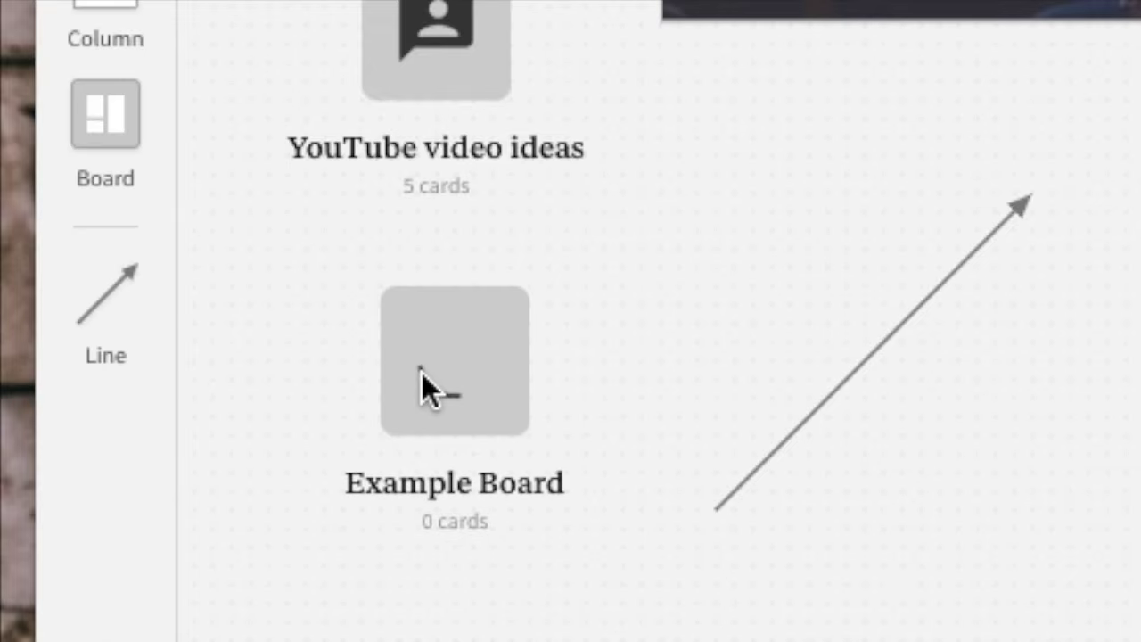
left_click(421, 370)
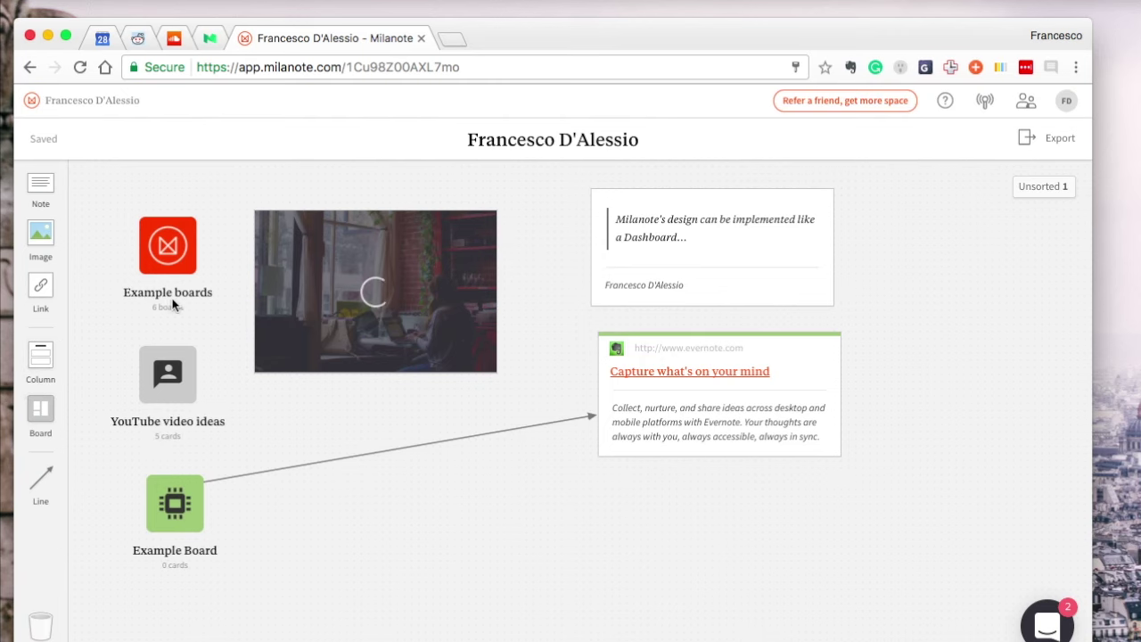
left_click(169, 272)
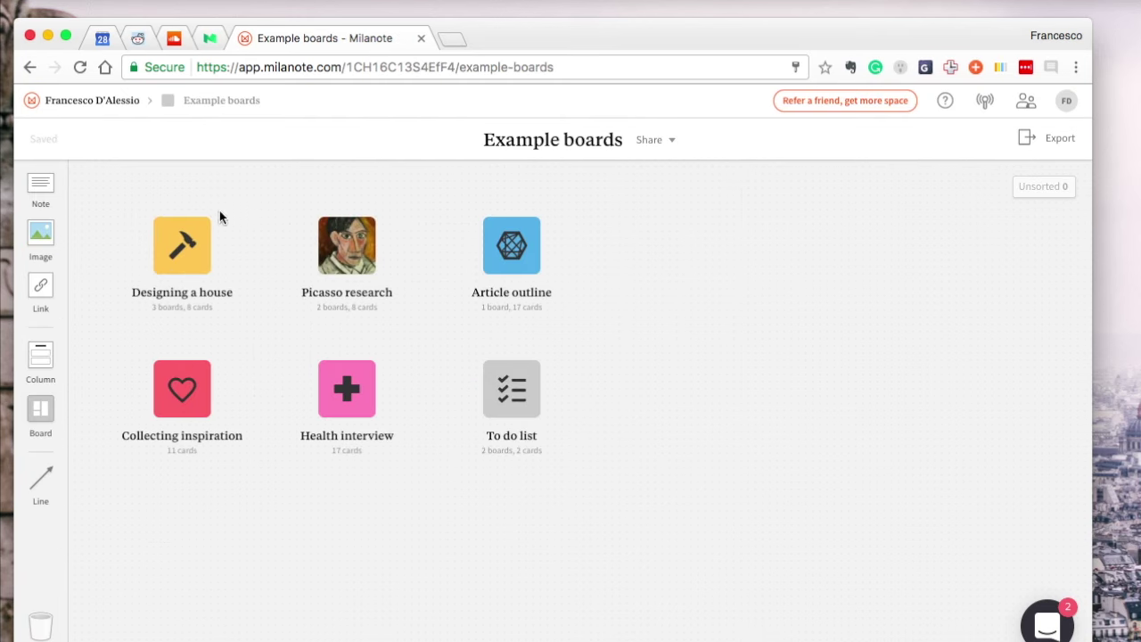
left_click(502, 267)
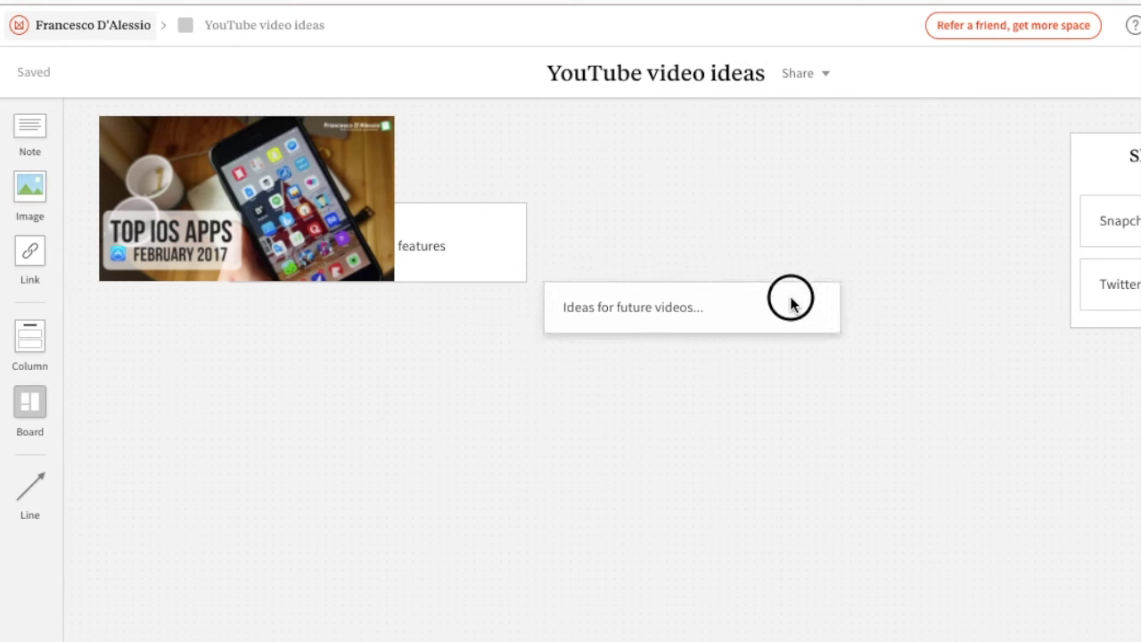
Stack the Android note under Ideas for future videos, with Share to social media below
left_click_drag(790, 297, 680, 132)
left_click(479, 217)
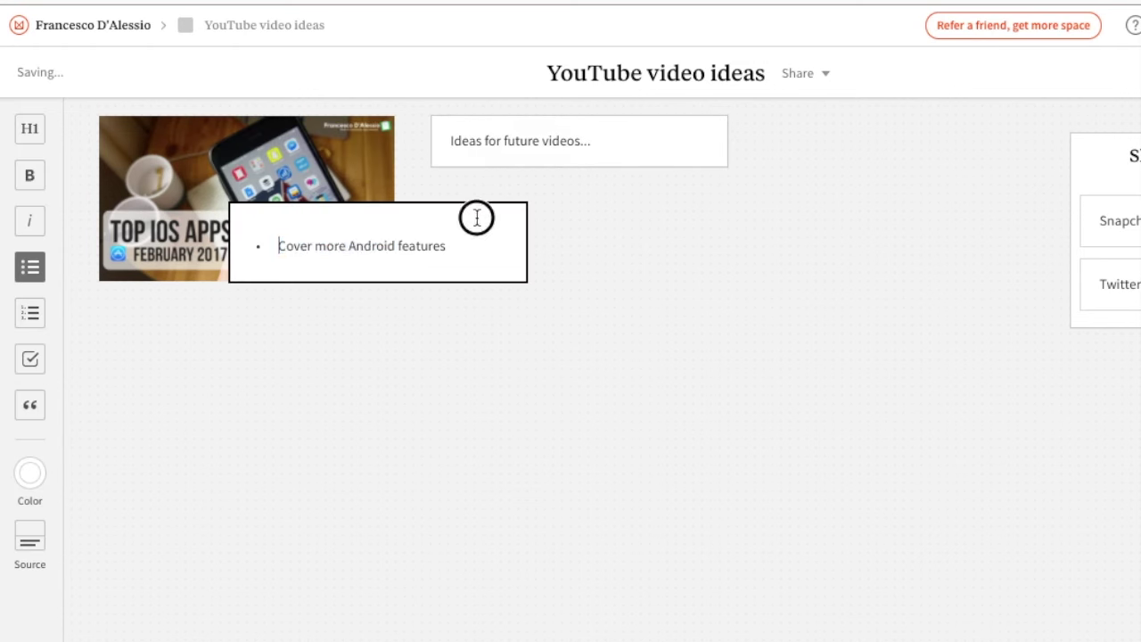
left_click_drag(478, 217, 687, 211)
left_click_drag(1100, 156, 461, 331)
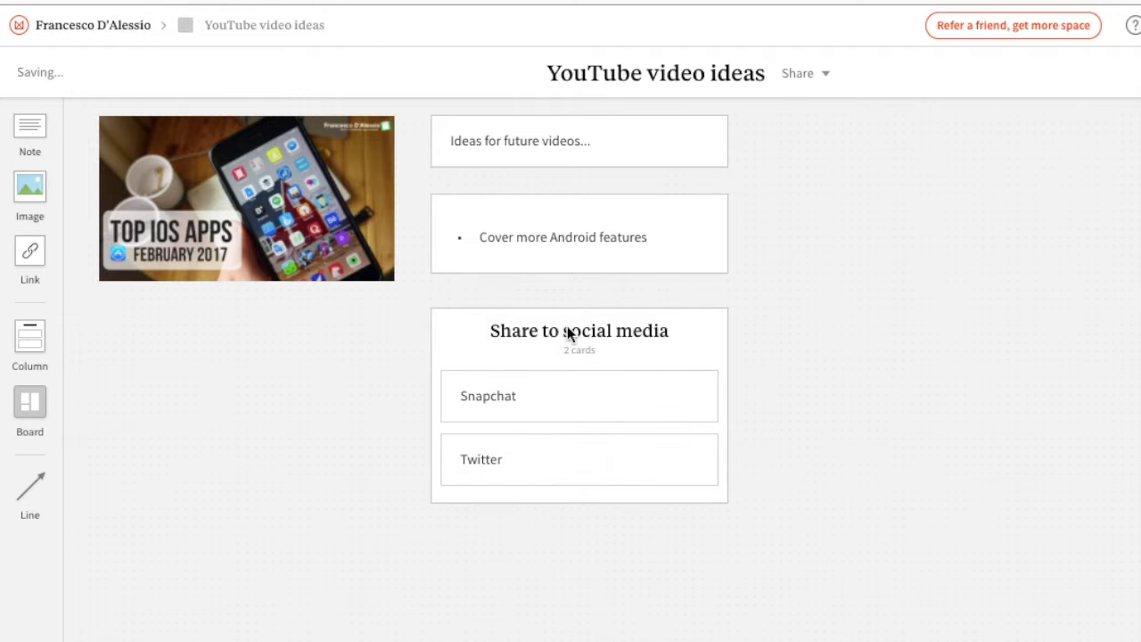
Colour the Share to social media column purple
left_click(30, 131)
left_click(137, 199)
left_click(927, 257)
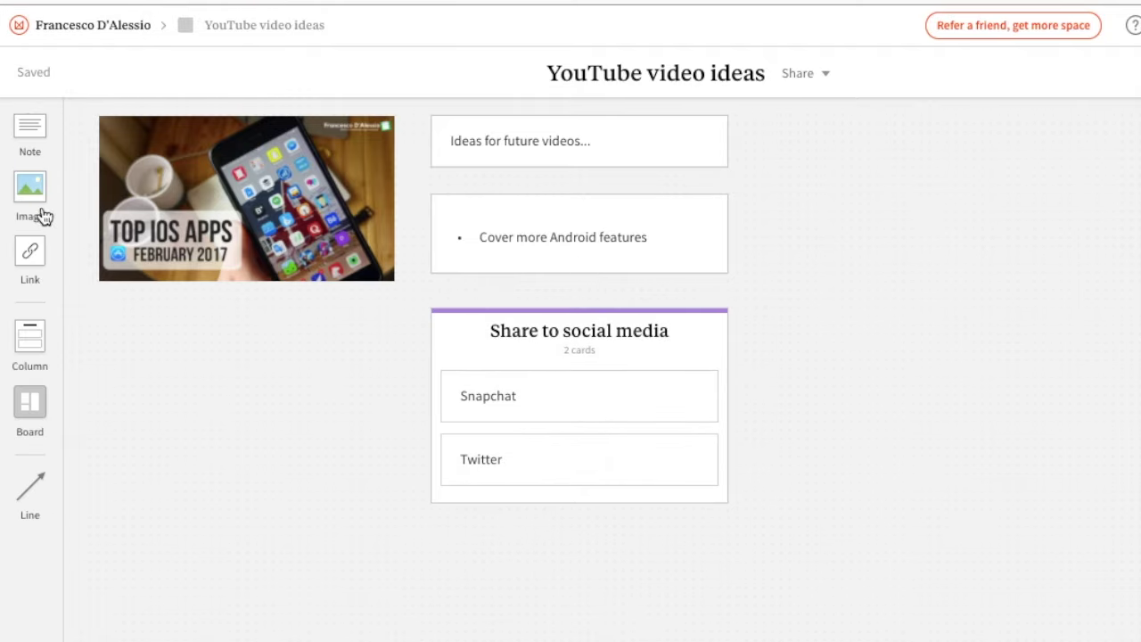
Add a board named 'More ideas' and start another board named 'Thumb'
left_click_drag(30, 401, 138, 337)
type("More ideas")
key("Return")
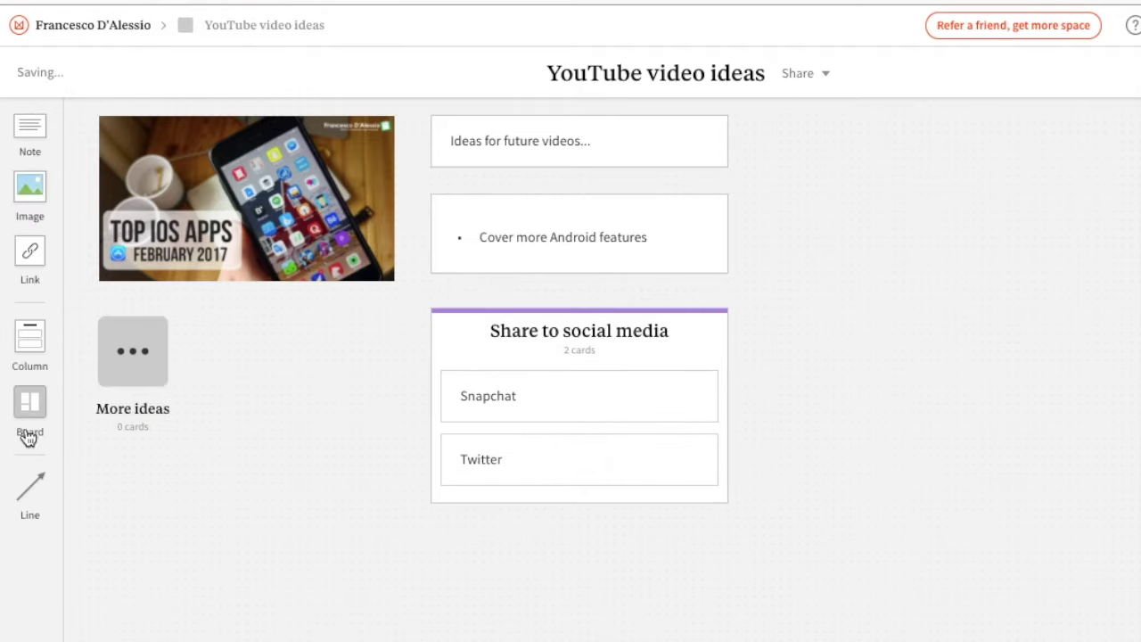
left_click_drag(29, 435, 217, 336)
type("Thumb")
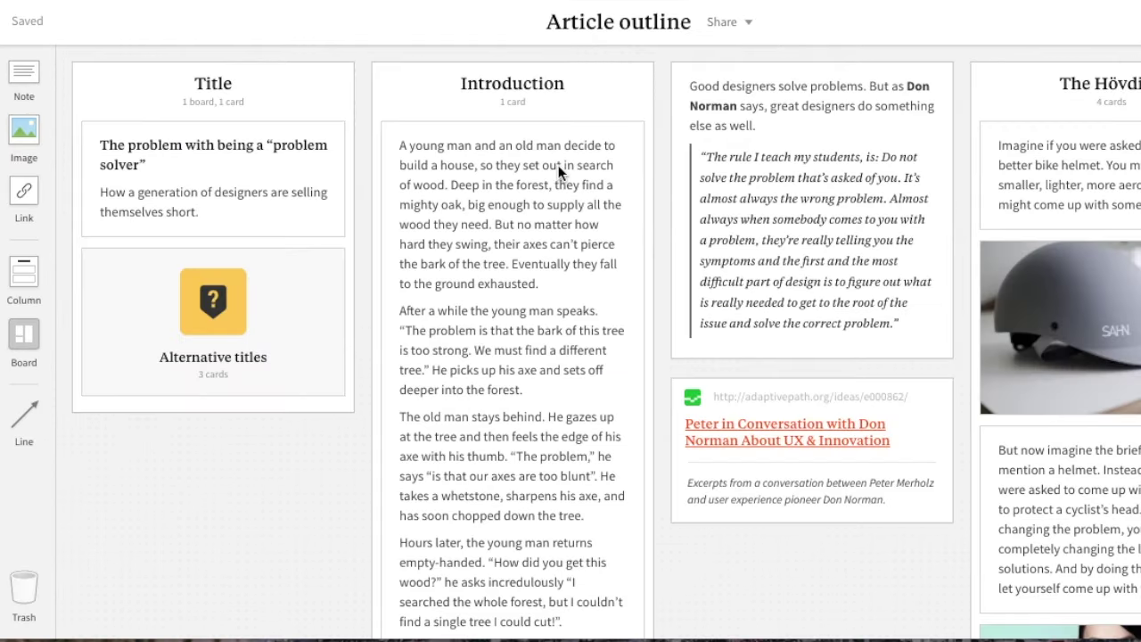
Place a new board at the top of the Title column in Article outline
scroll(622, 310, "right", 5)
scroll(622, 310, "left", 5)
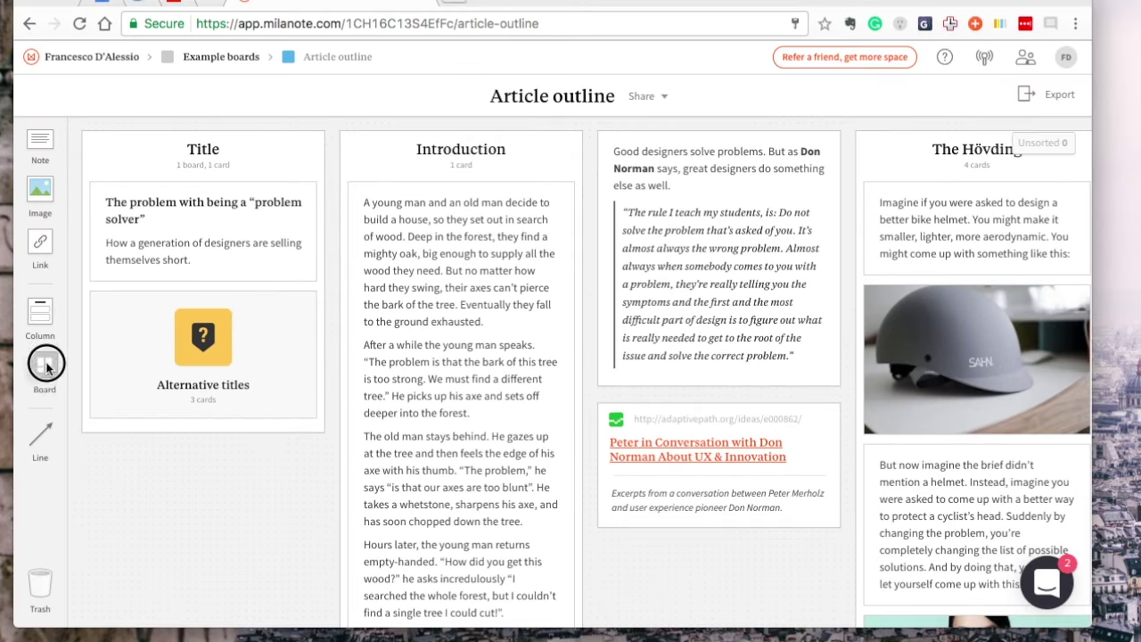
left_click_drag(47, 366, 192, 194)
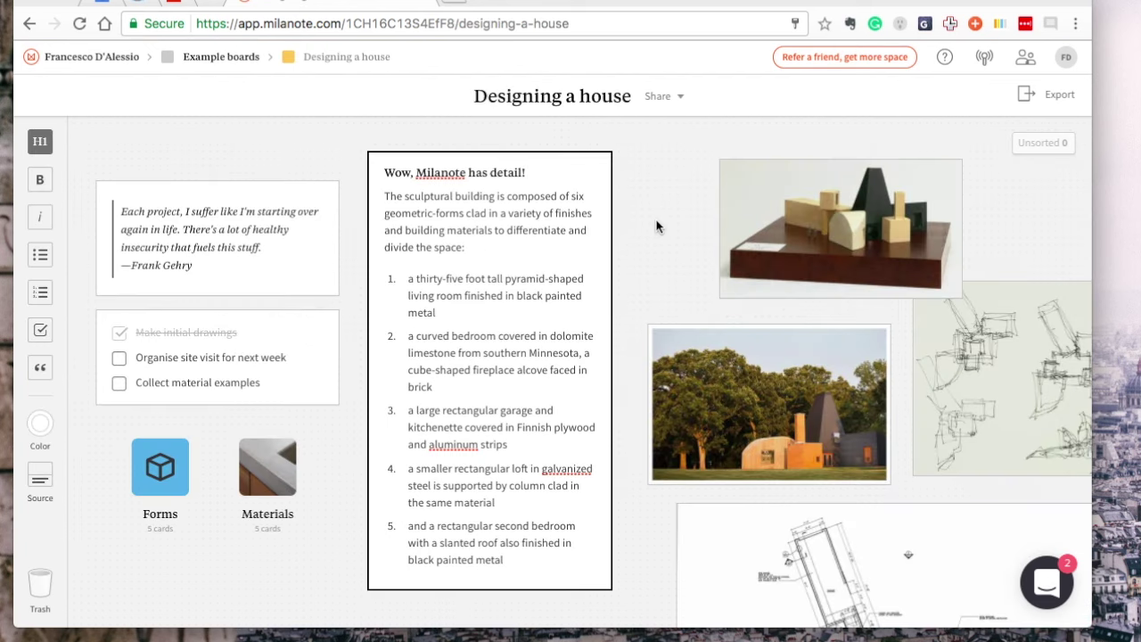
Finish editing the text note and open the Loft board
left_click(754, 224)
scroll(830, 308, "down", 6)
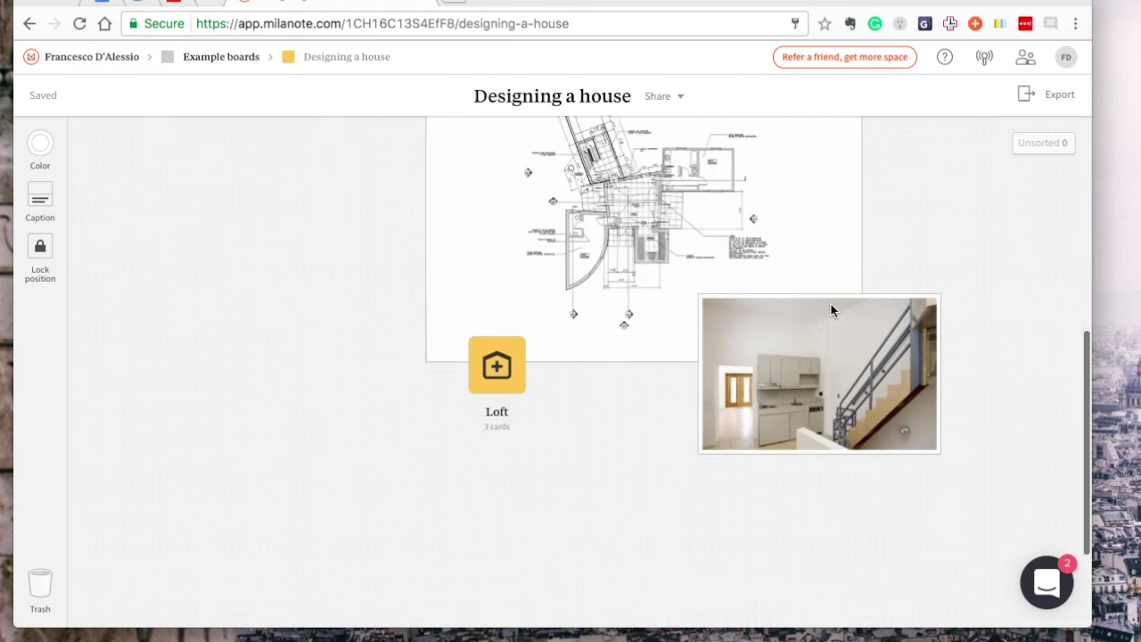
left_click(509, 354)
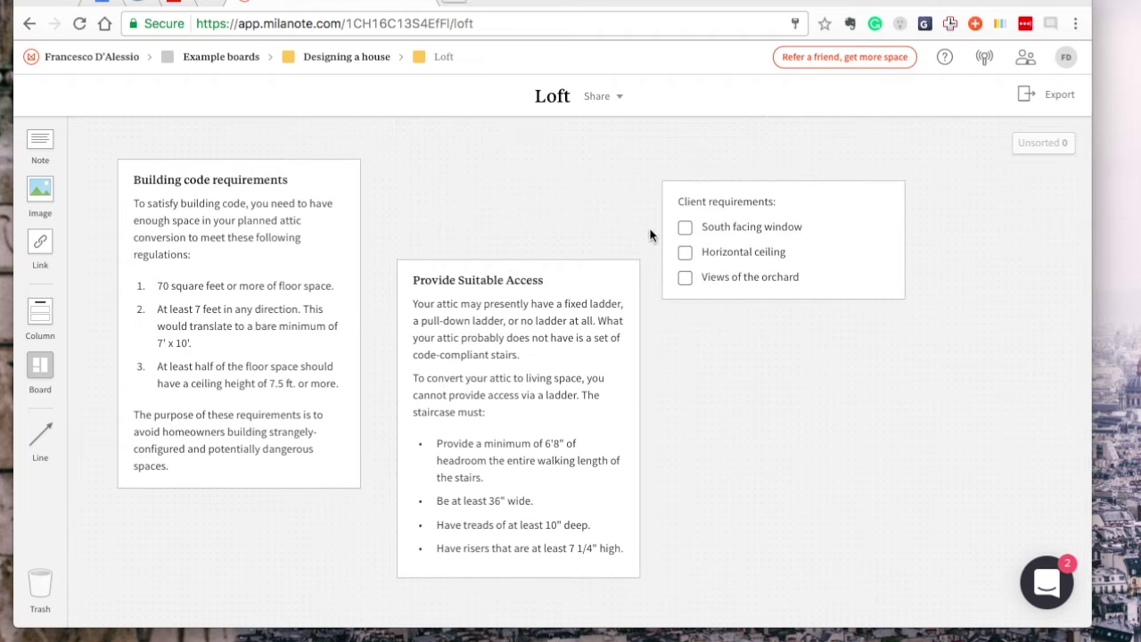
Move the Provide Suitable Access note up, toggling its last line to heading and back to bullet
left_click(509, 298)
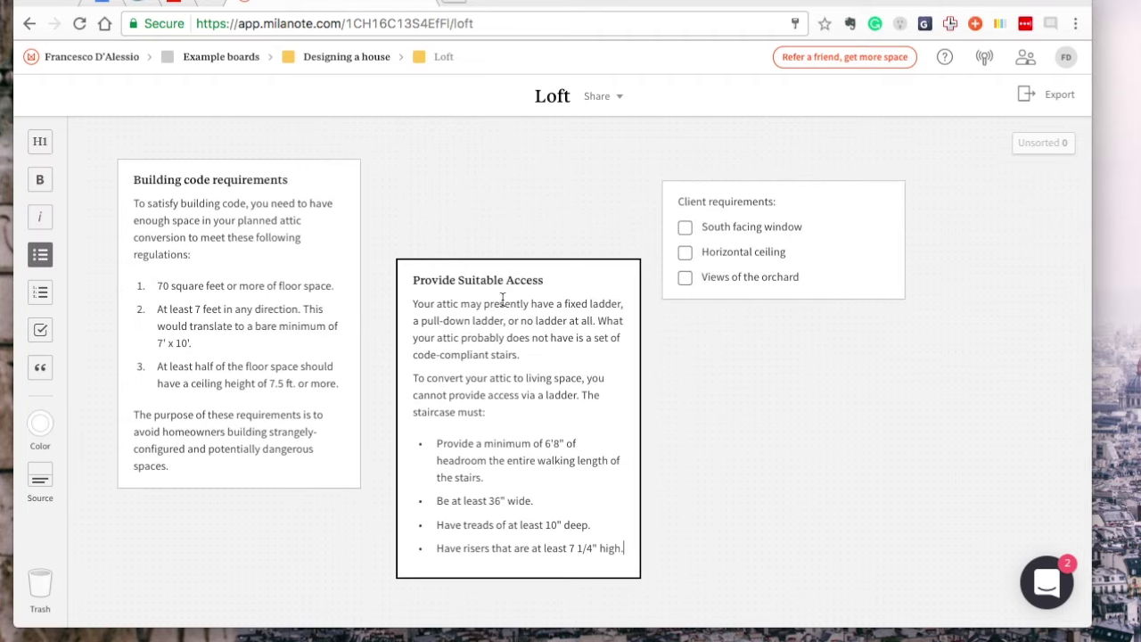
left_click_drag(509, 297, 510, 236)
left_click(41, 147)
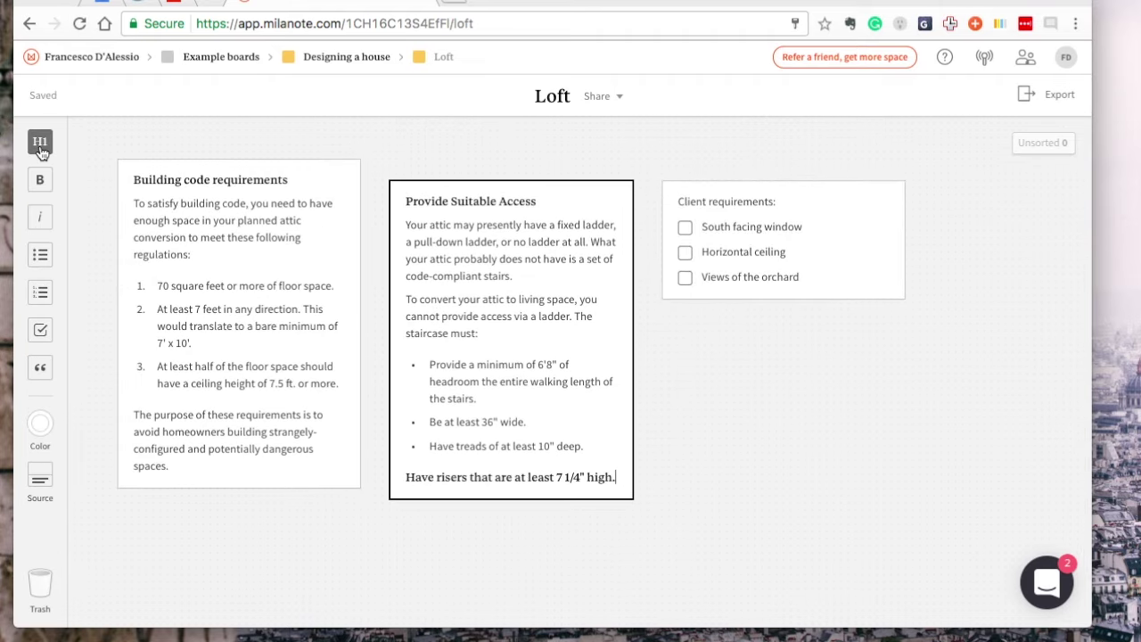
left_click(40, 255)
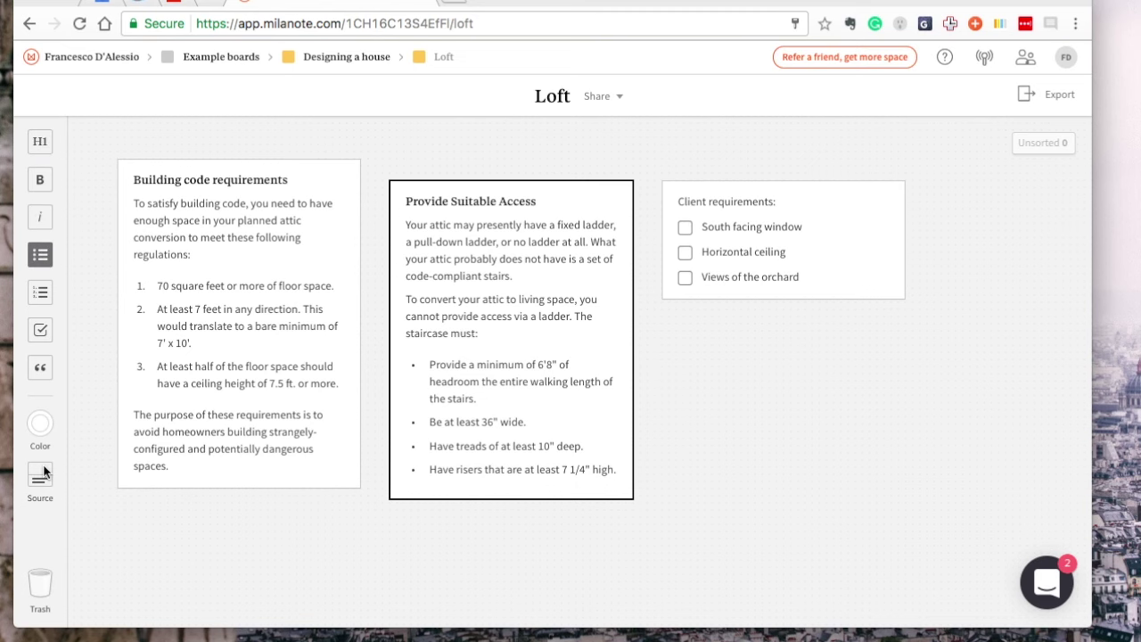
key("Escape")
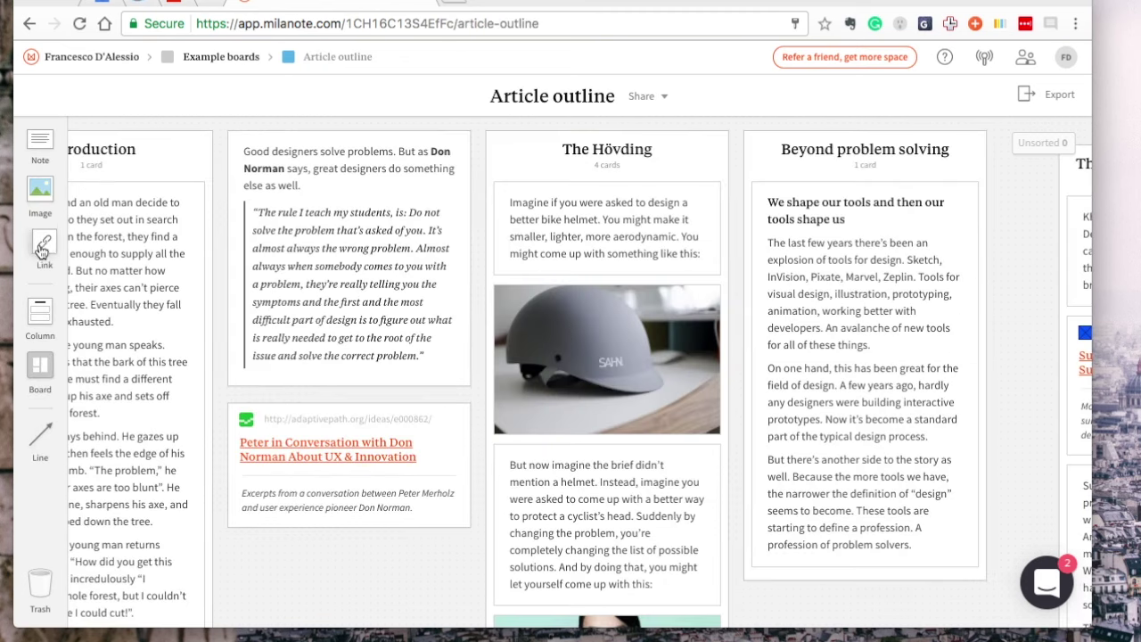
Colour the Don Norman link card purple and replace its excerpt with a new description
left_click(330, 415)
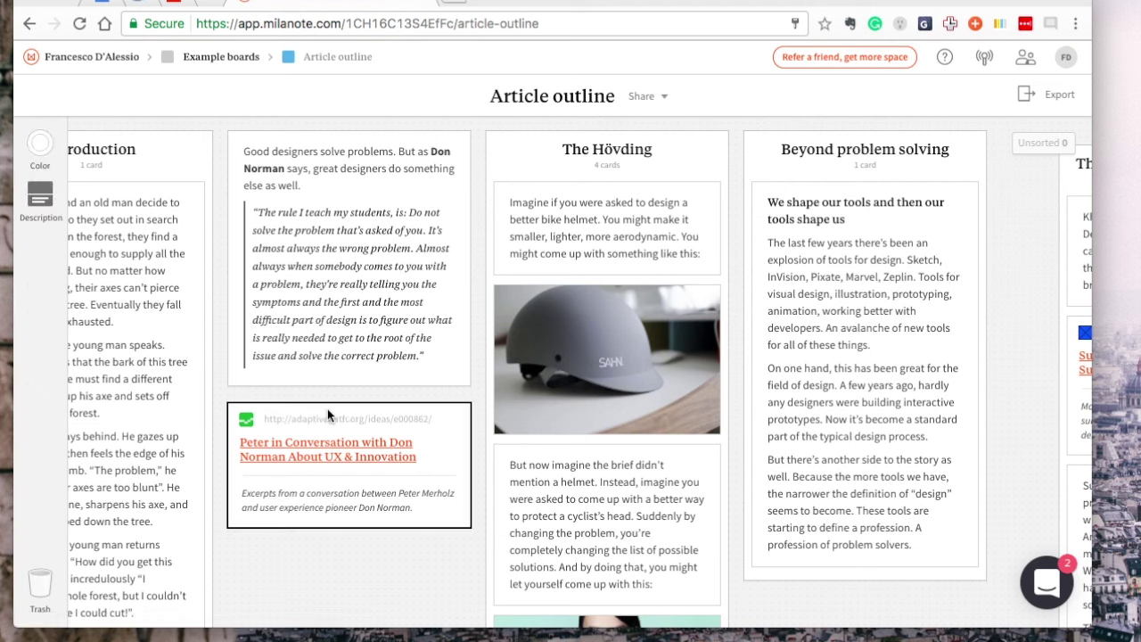
left_click(40, 194)
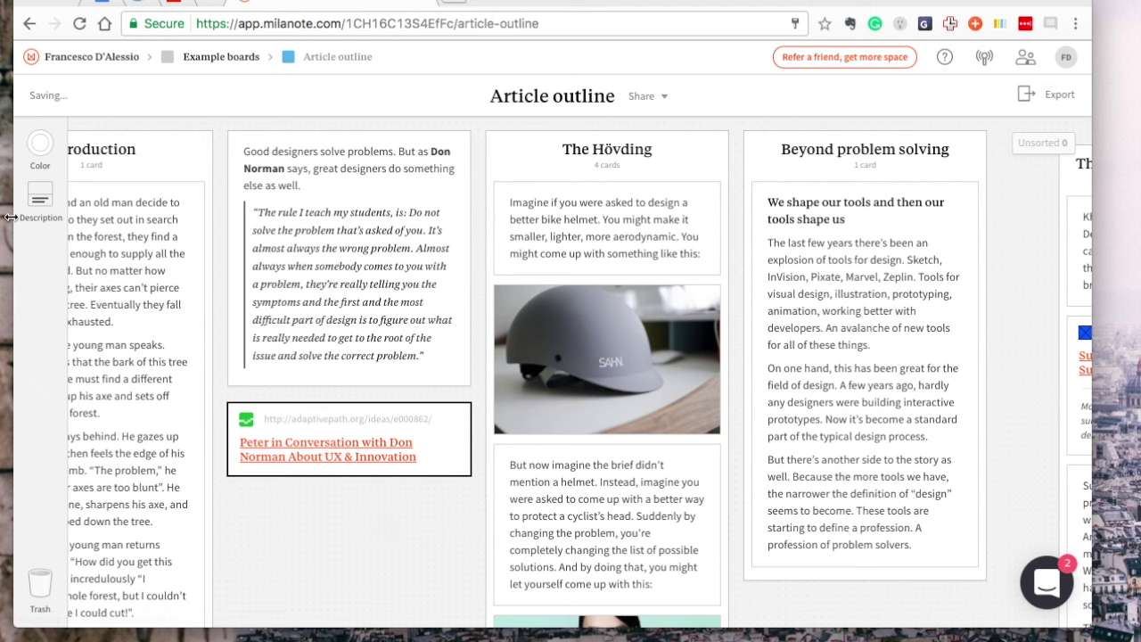
left_click(41, 212)
left_click(40, 142)
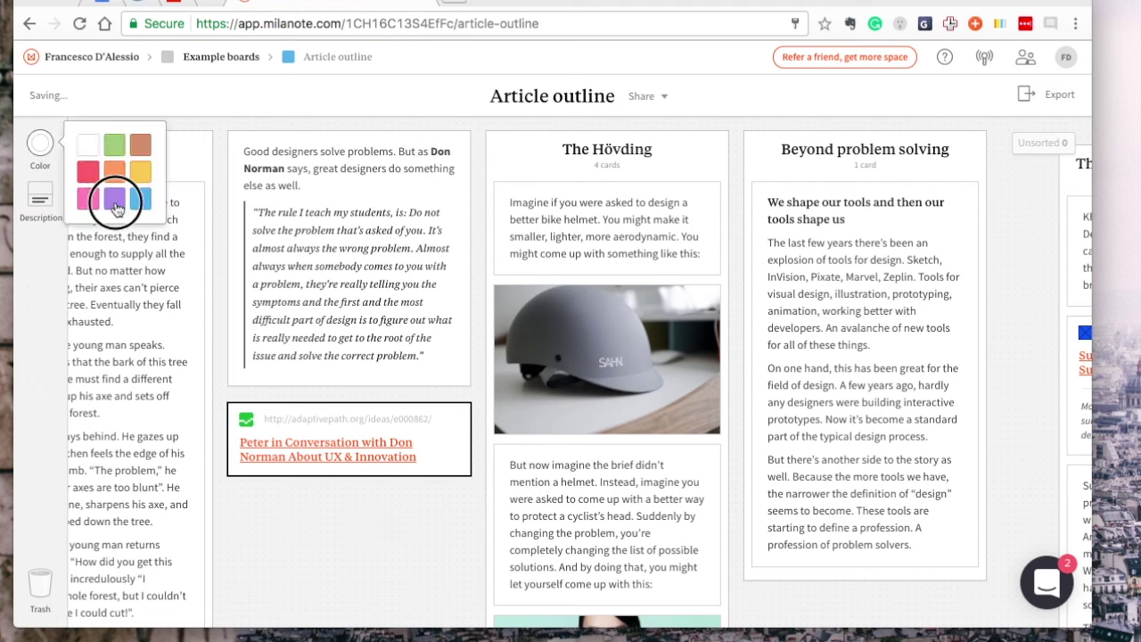
left_click(114, 198)
left_click(436, 504)
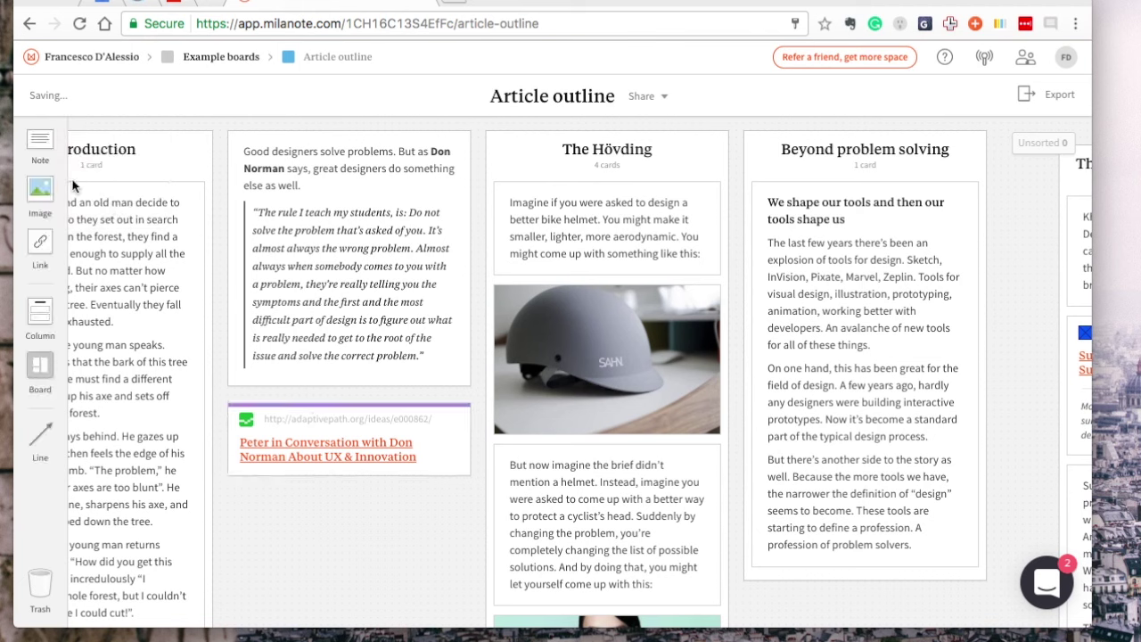
left_click(330, 425)
left_click(41, 203)
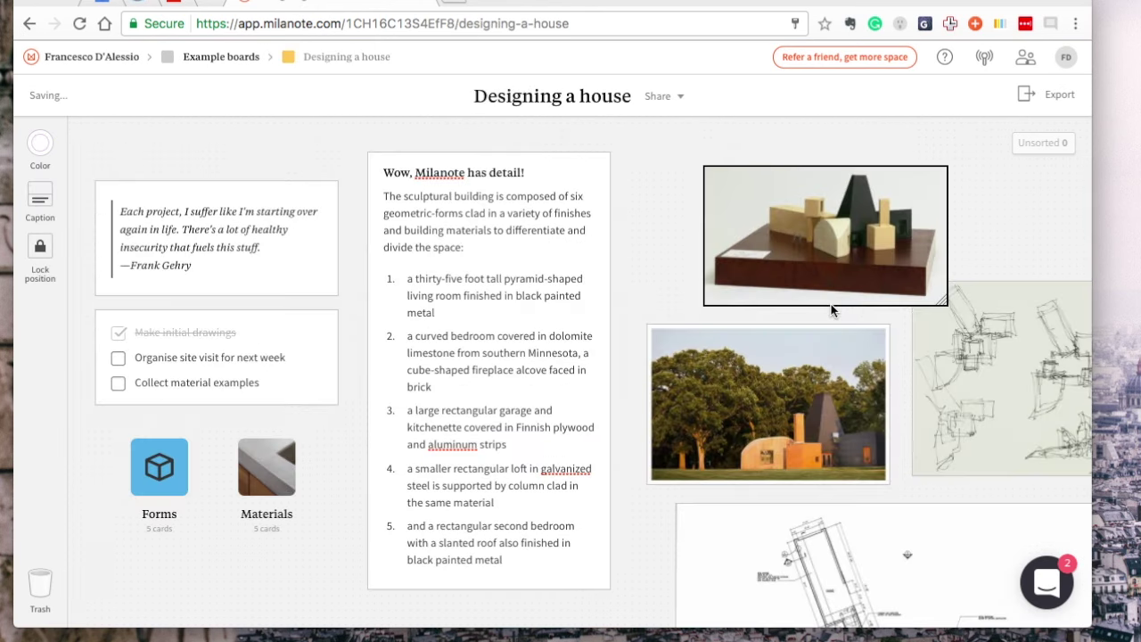
Open the Loft board and look over the export format options
scroll(830, 304, "right", 5)
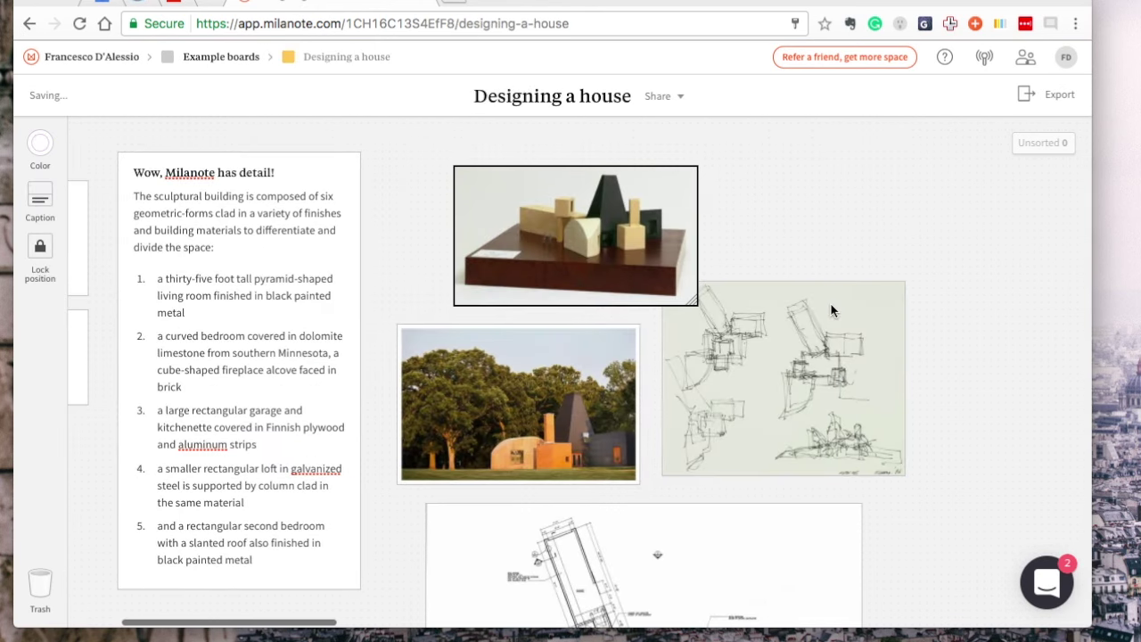
scroll(831, 304, "down", 10)
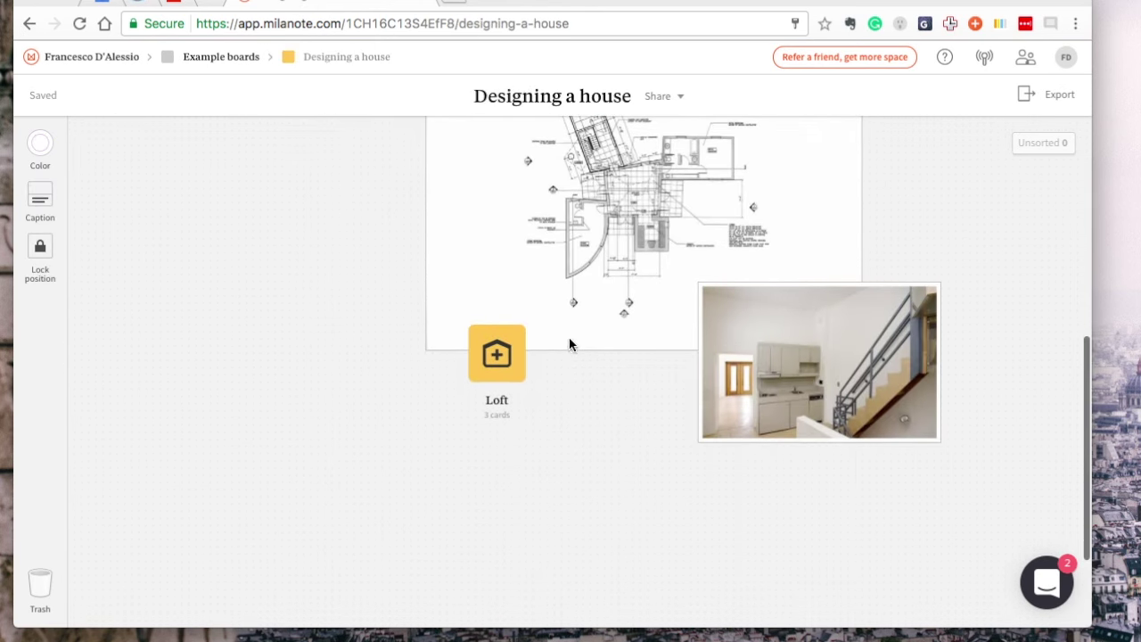
left_click(507, 357)
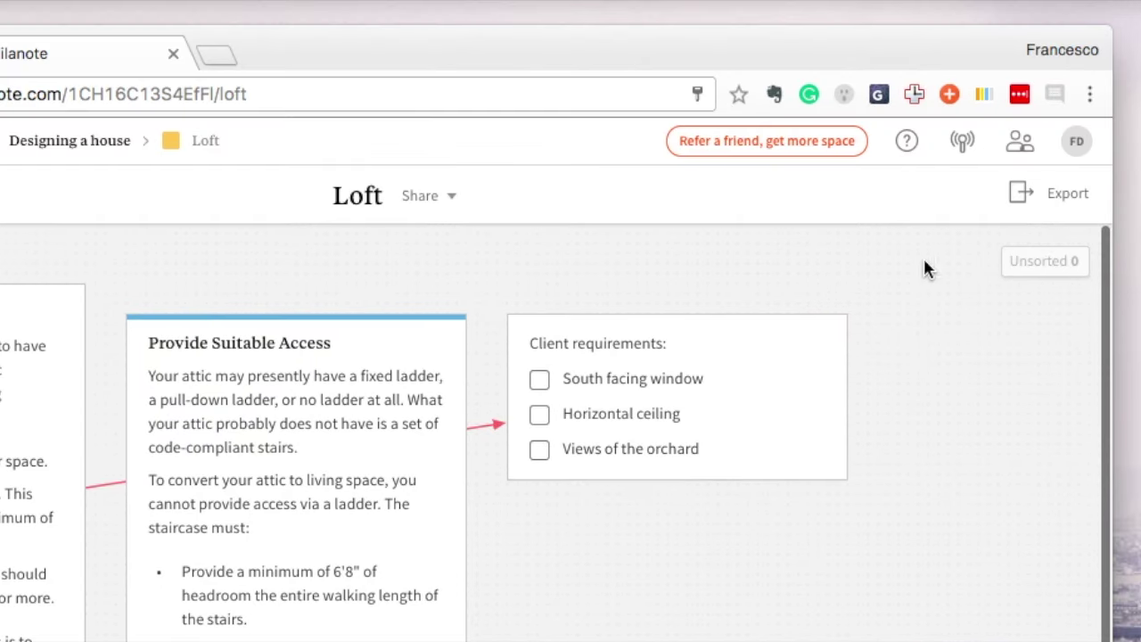
left_click(1067, 201)
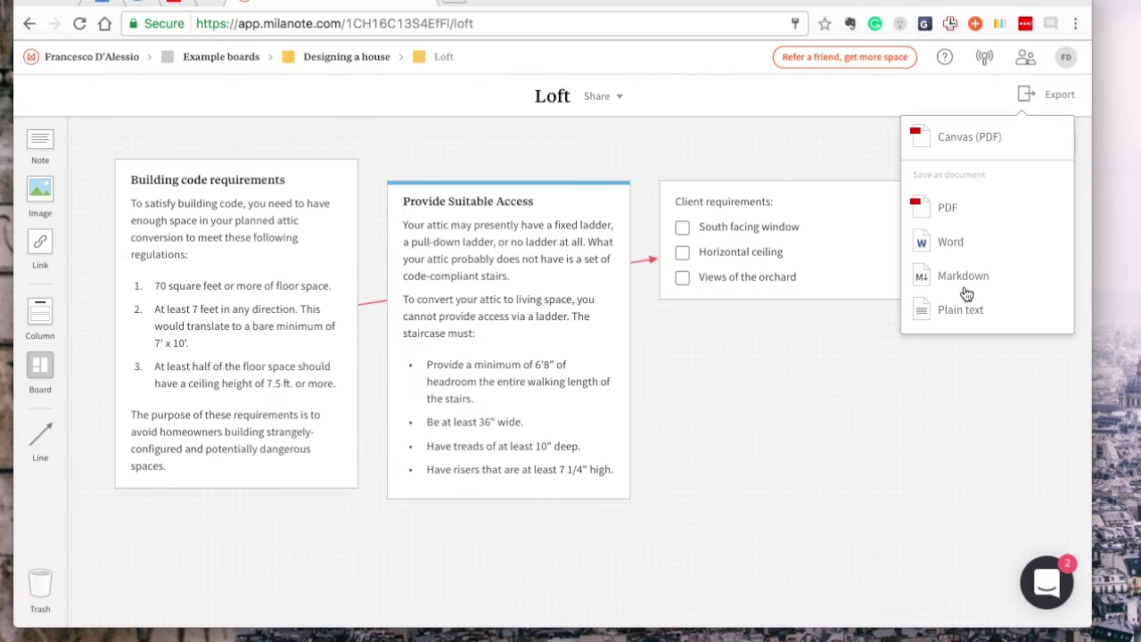
left_click(781, 398)
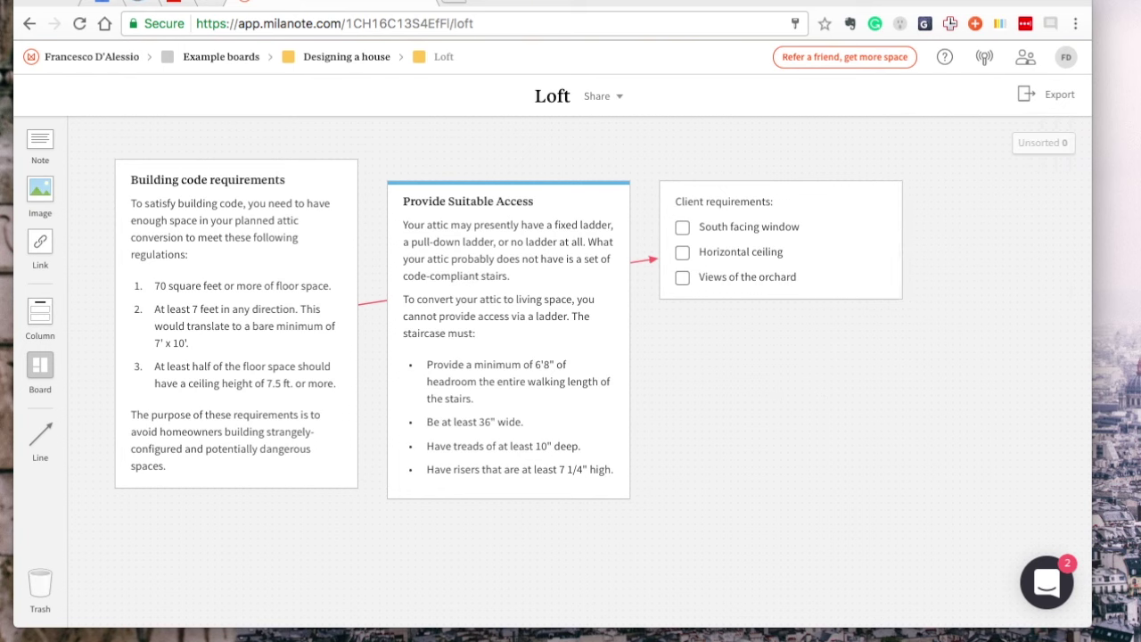
Move the Building code requirements card into the unsorted notes panel
double_click(211, 184)
left_click_drag(132, 203, 301, 220)
left_click(399, 183)
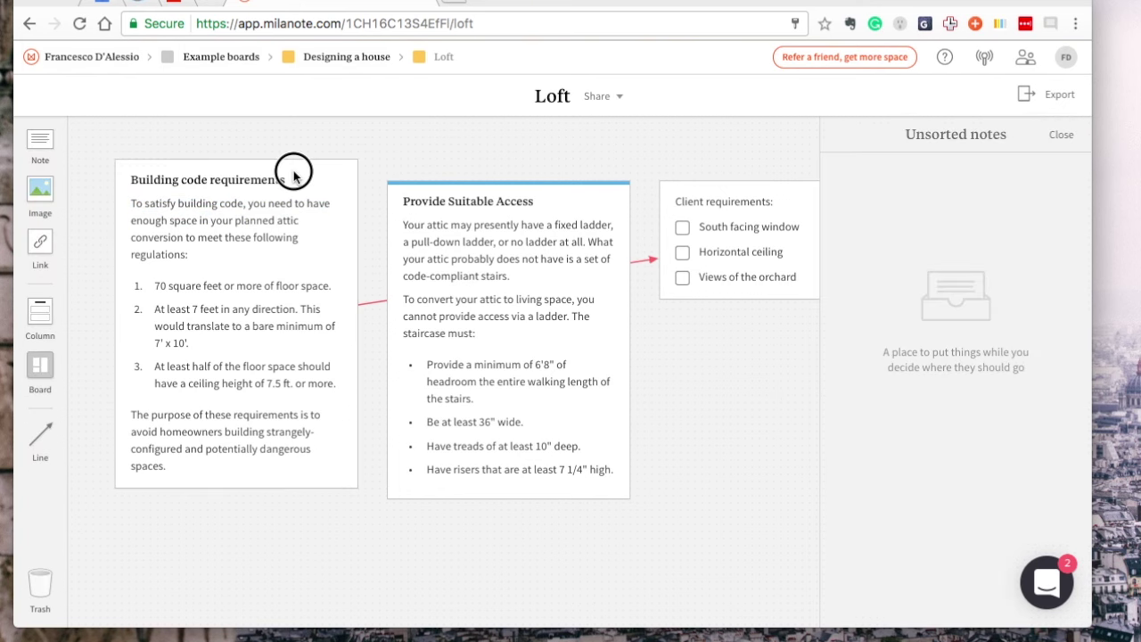
left_click_drag(293, 176, 1019, 194)
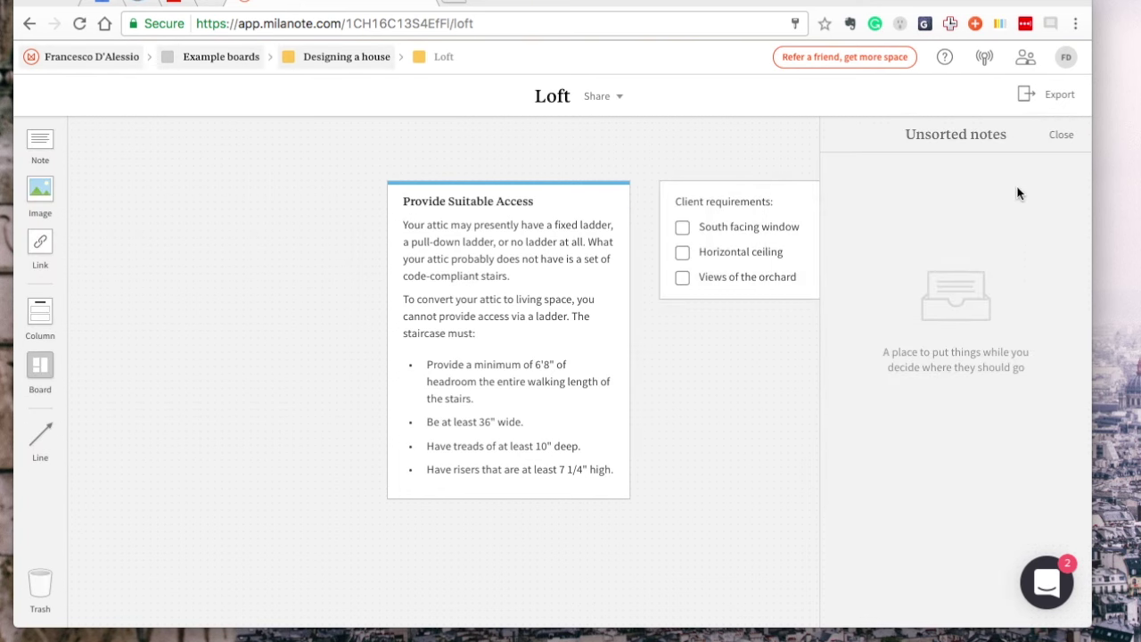
Select the word 'Provide' in the Provide Suitable Access card title, then stop editing
double_click(402, 216)
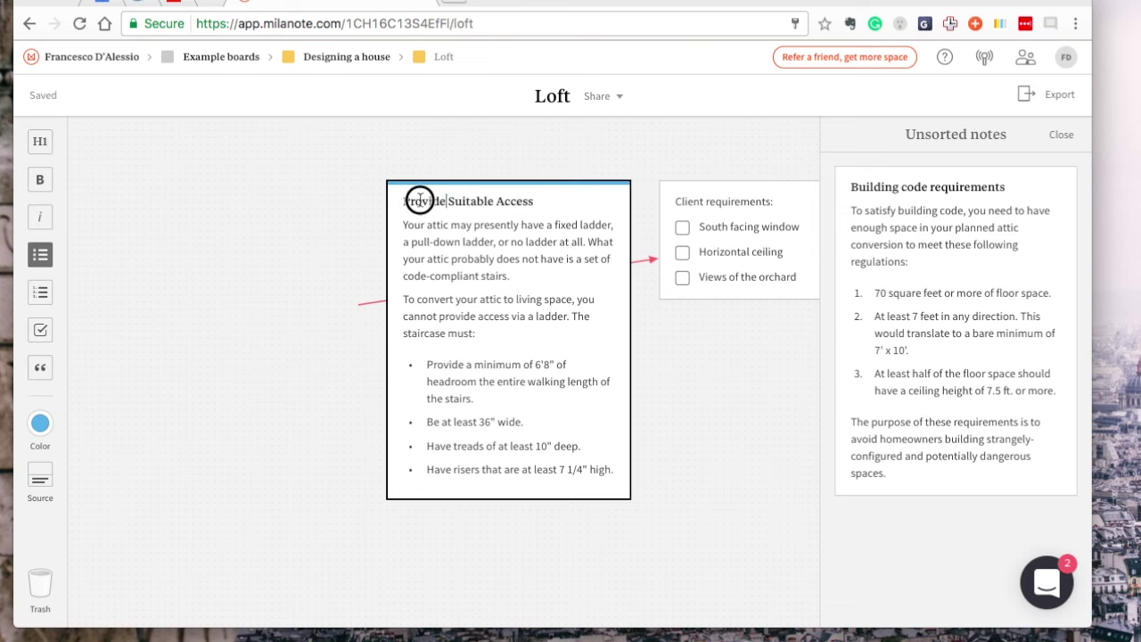
double_click(420, 199)
left_click(162, 196)
Go back to Example boards, open Picasso research, and add a new board above New Column
left_click(205, 58)
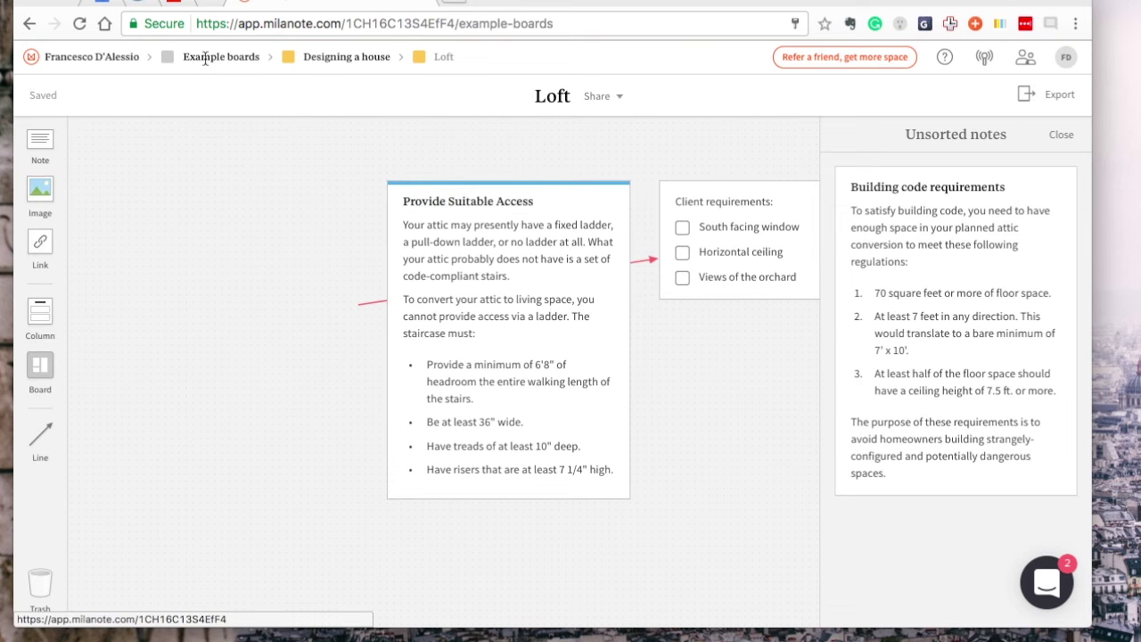
left_click(333, 197)
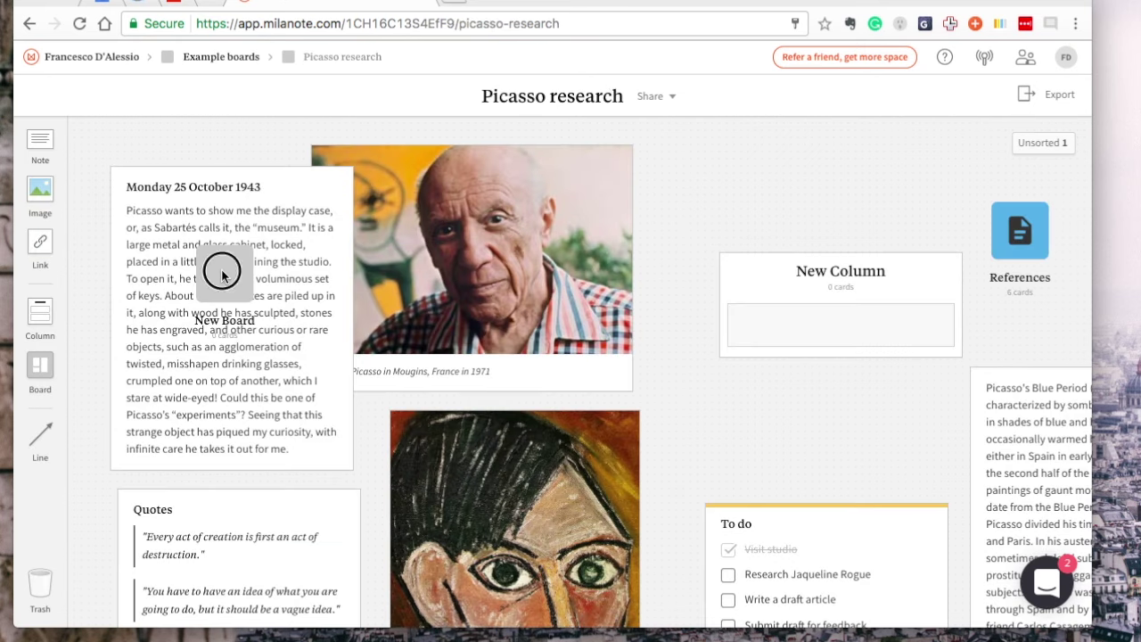
left_click_drag(221, 272, 689, 179)
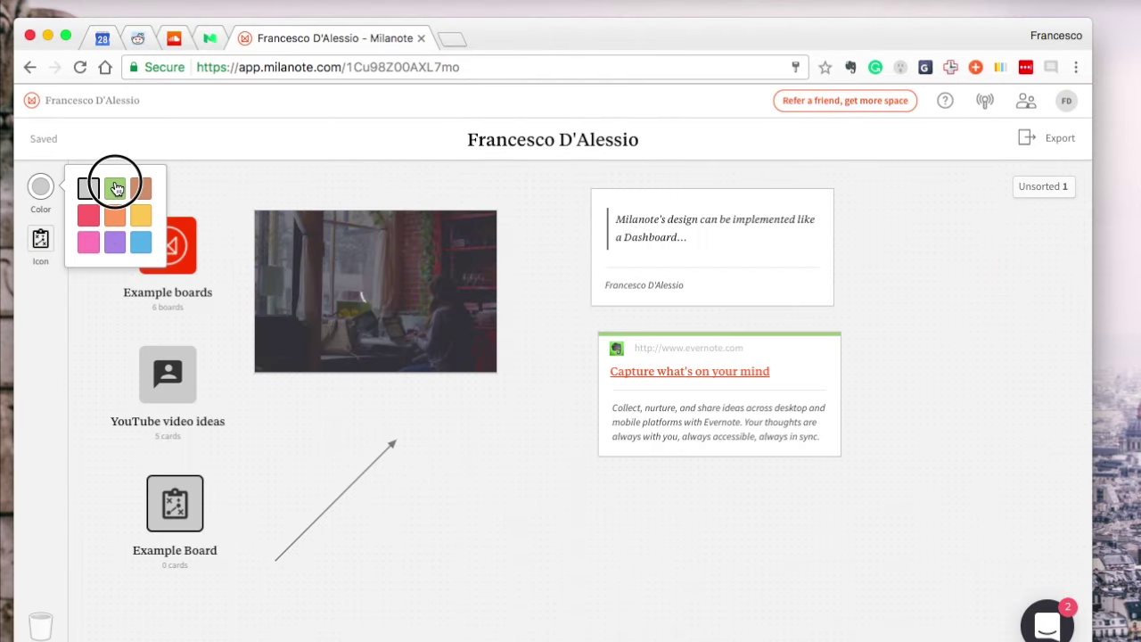
Make Example Board green and give it the chip icon
left_click(113, 183)
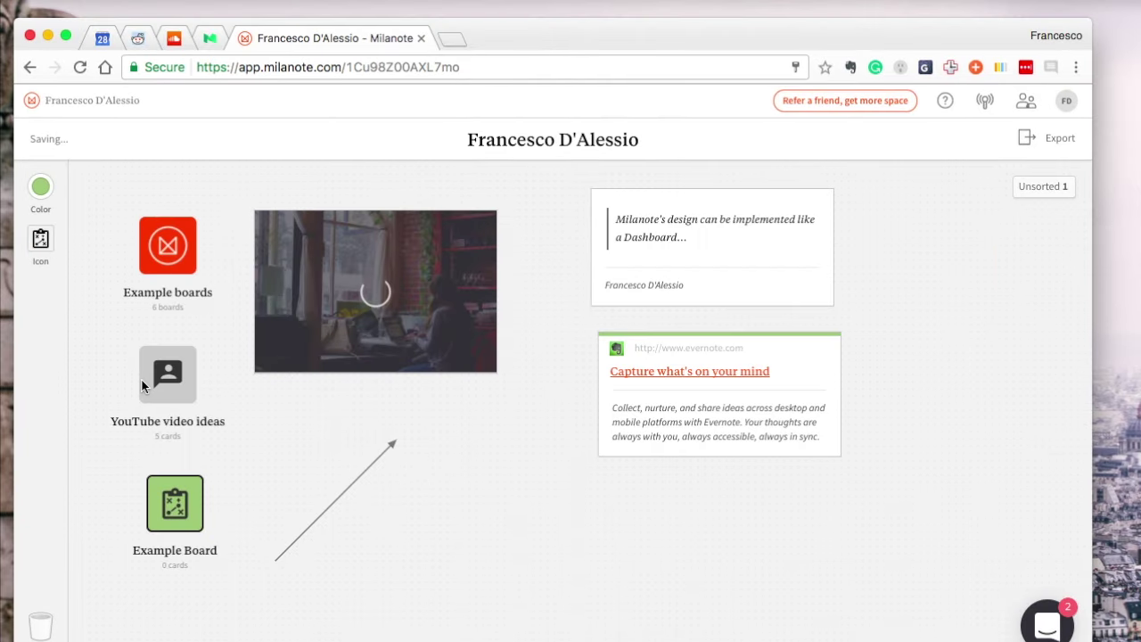
left_click(41, 236)
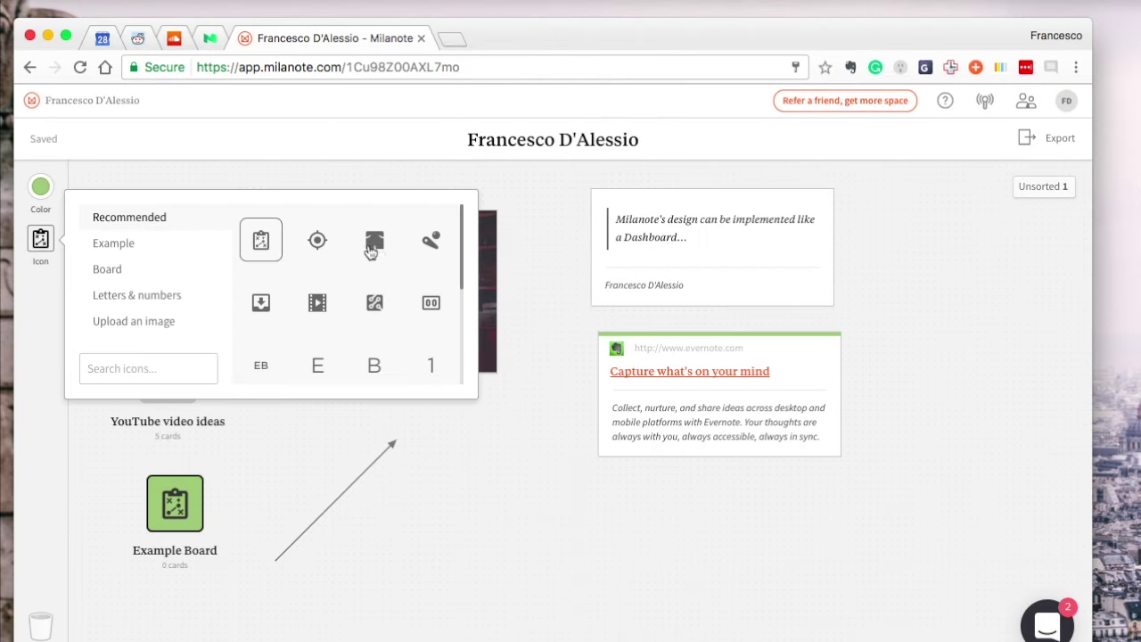
scroll(374, 254, "down", 10)
scroll(378, 257, "up", 10)
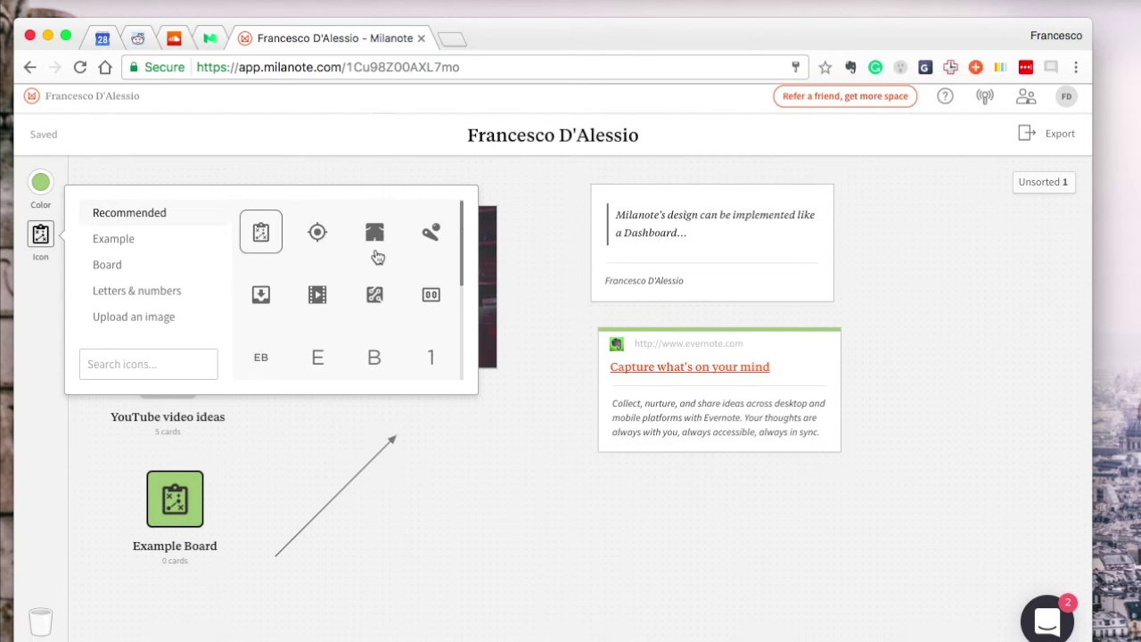
left_click(139, 243)
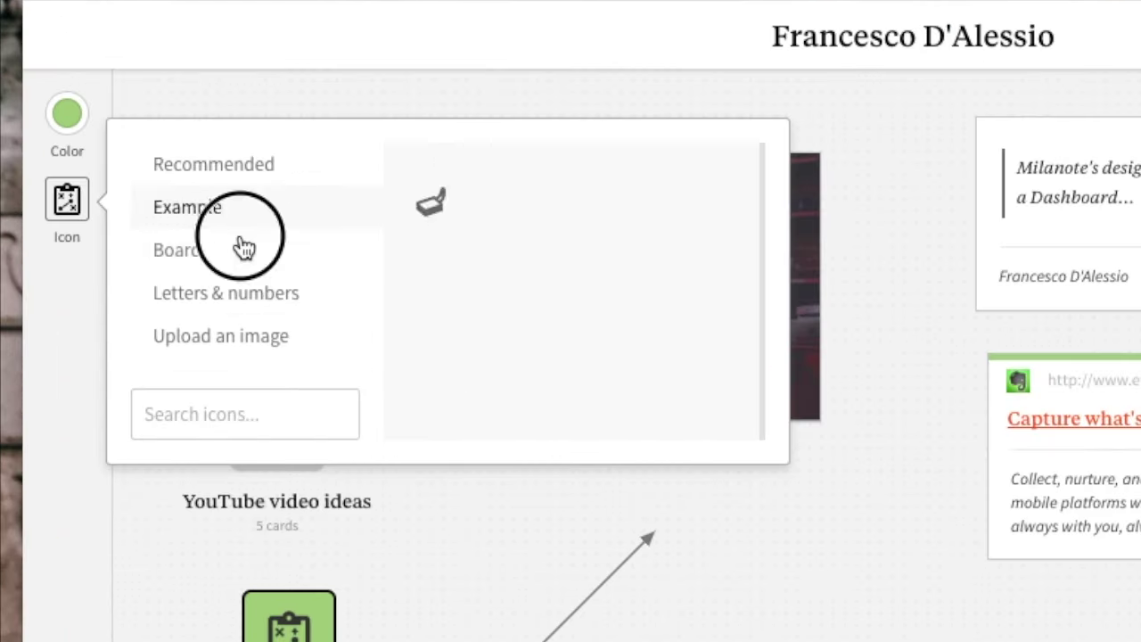
left_click(146, 266)
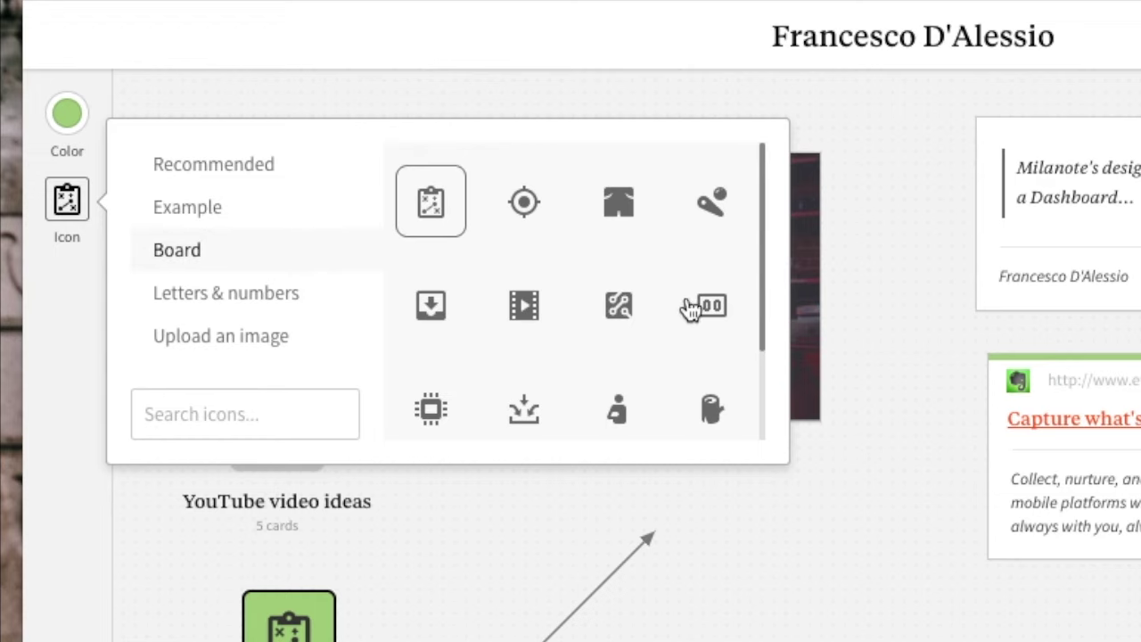
scroll(595, 355, "down", 2)
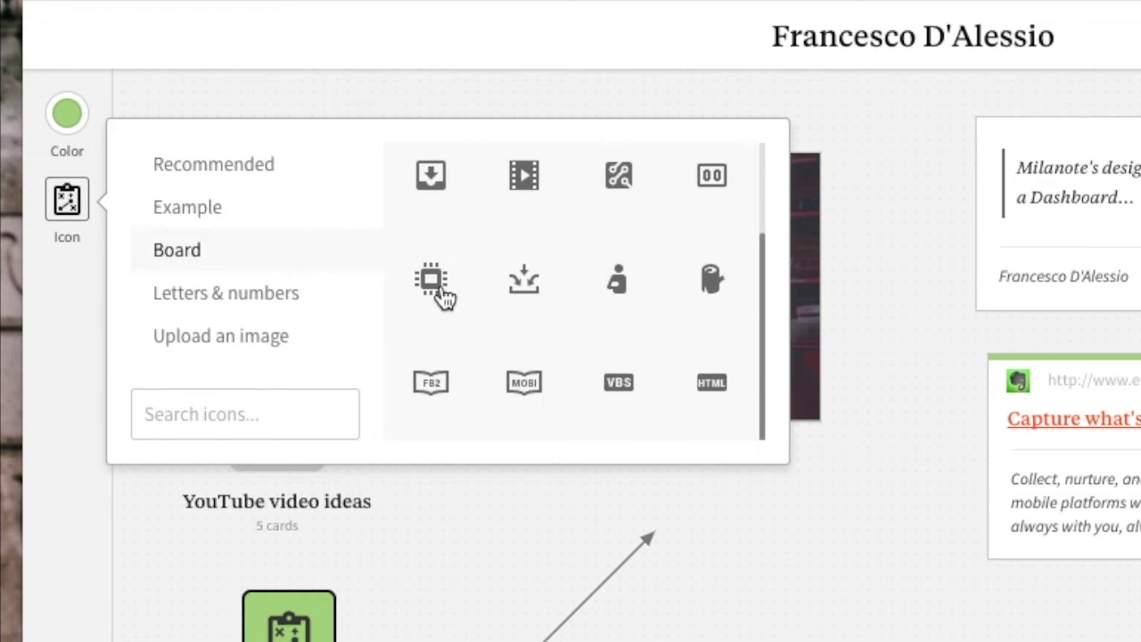
left_click(431, 282)
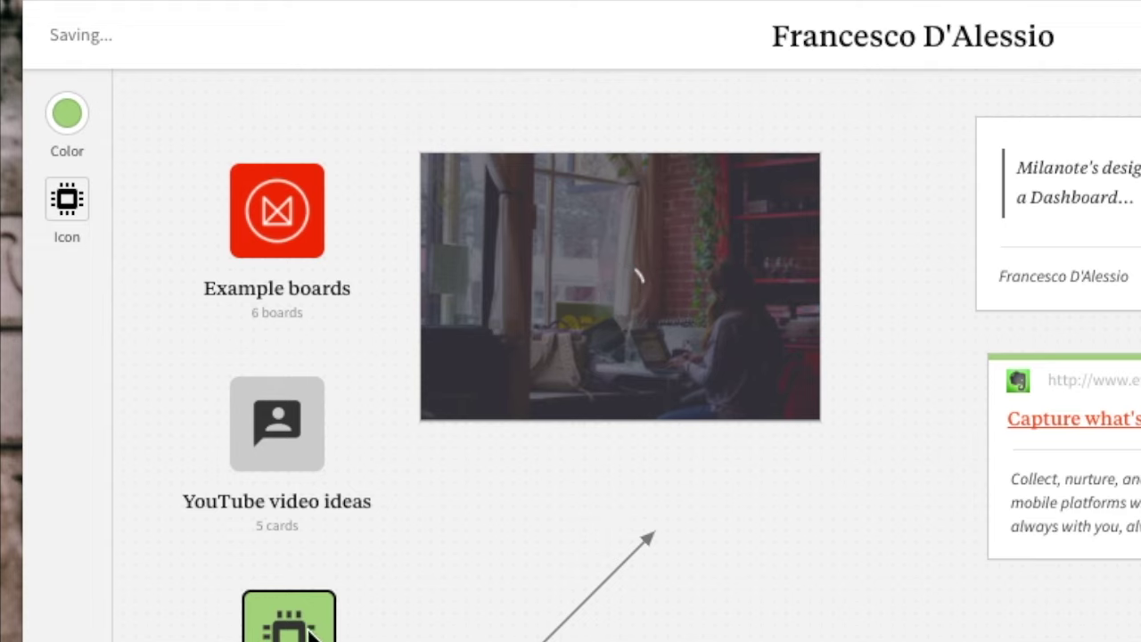
Reconnect the arrow so it runs from the chip board to the Evernote link card
left_click(553, 622)
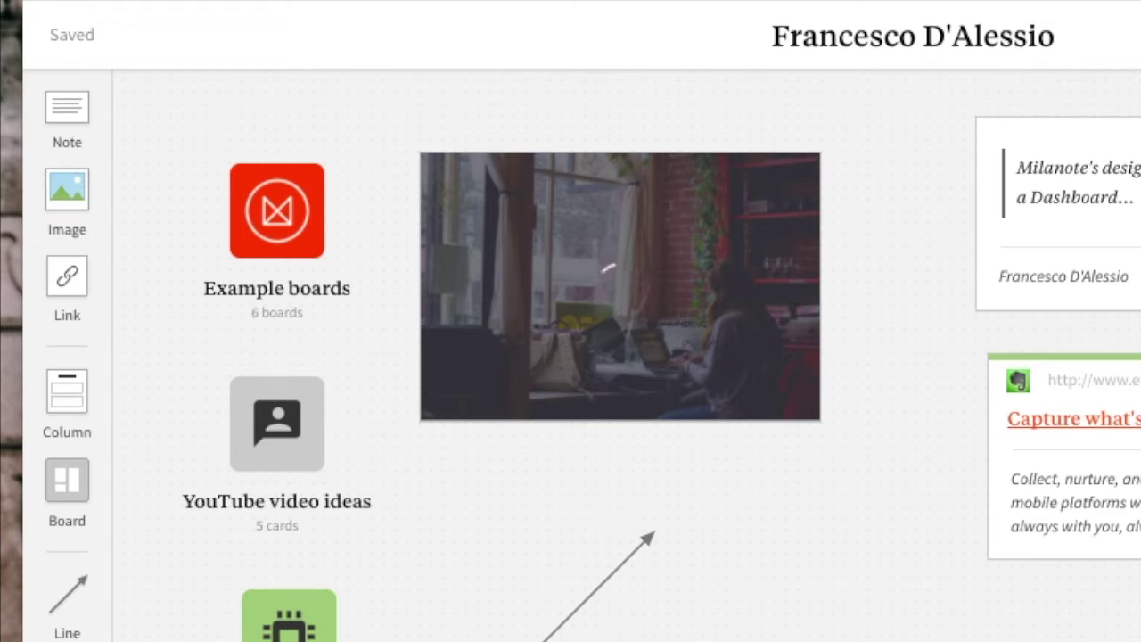
left_click(555, 621)
left_click_drag(558, 621, 445, 488)
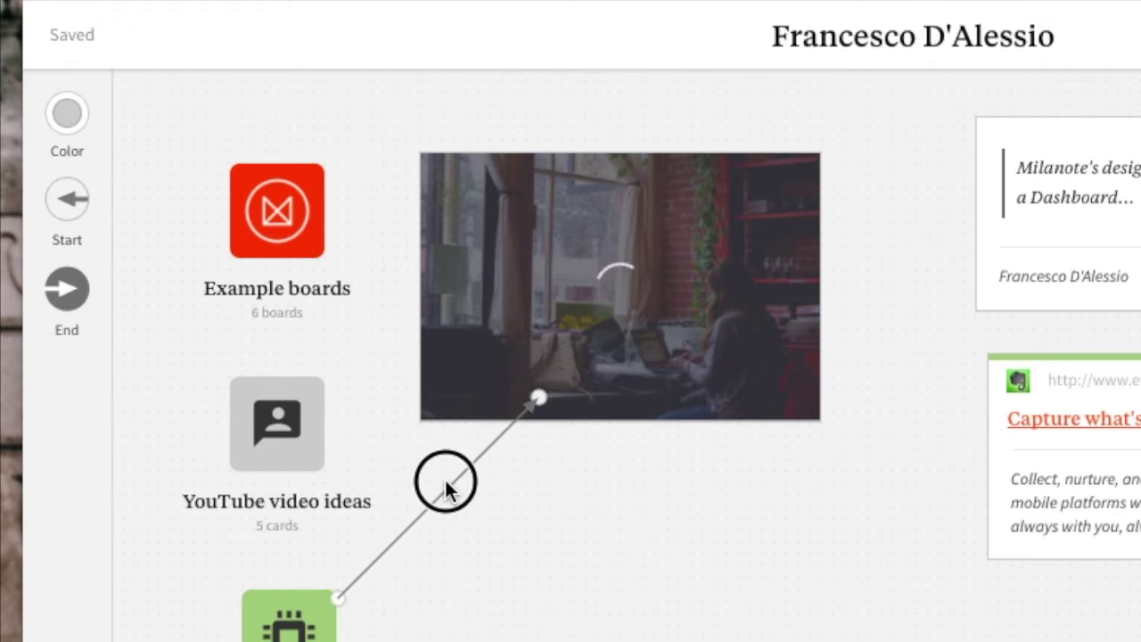
left_click_drag(534, 400, 986, 490)
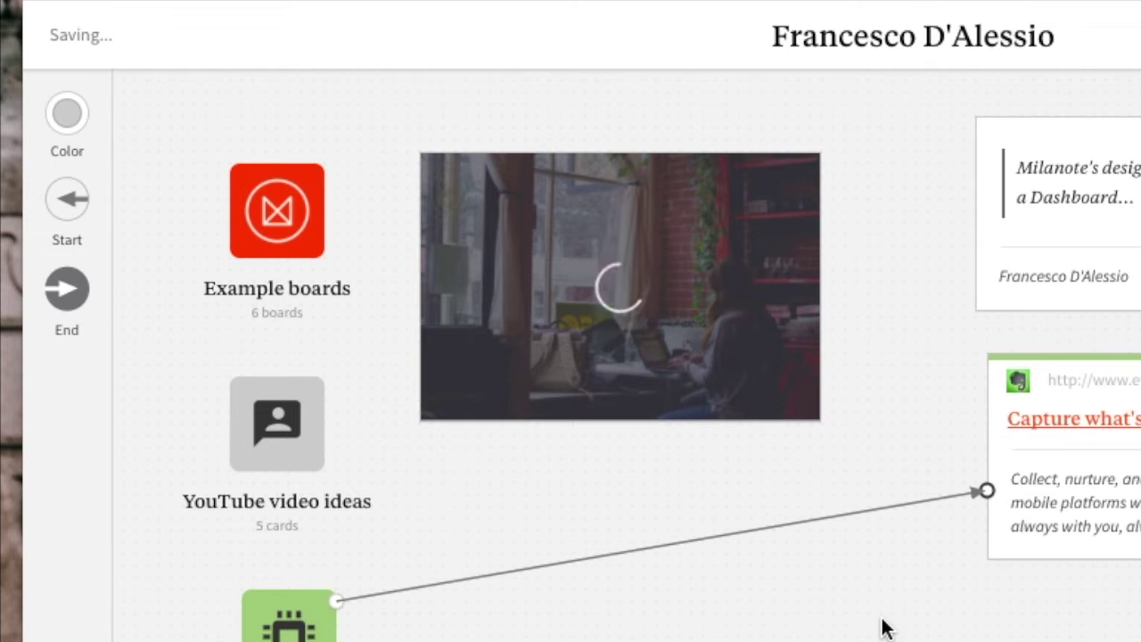
left_click(882, 628)
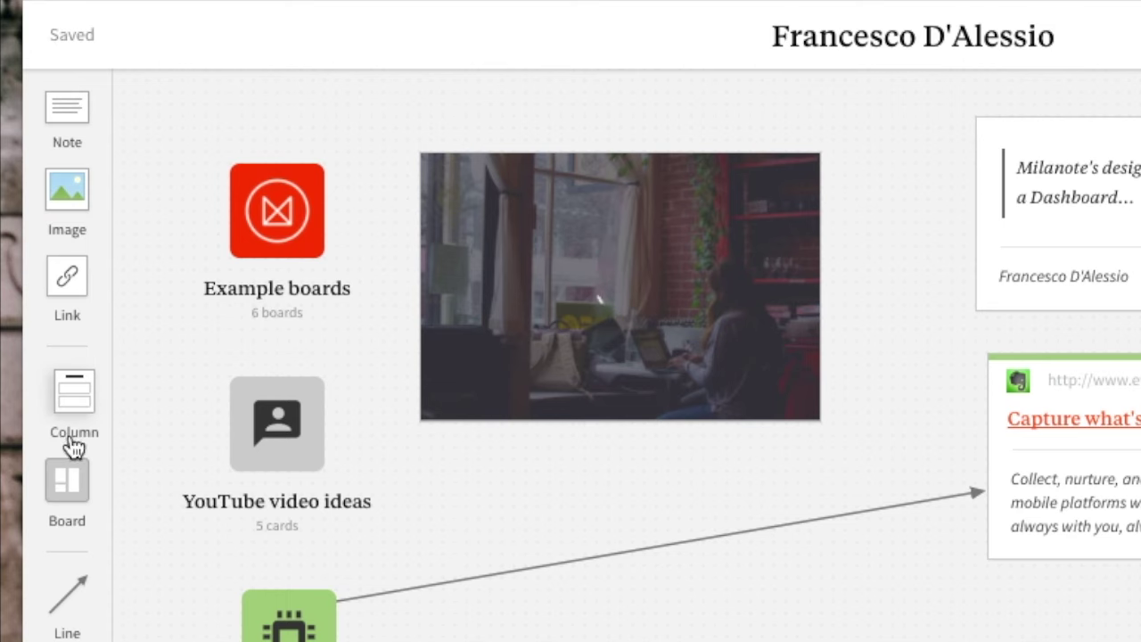
left_click(278, 253)
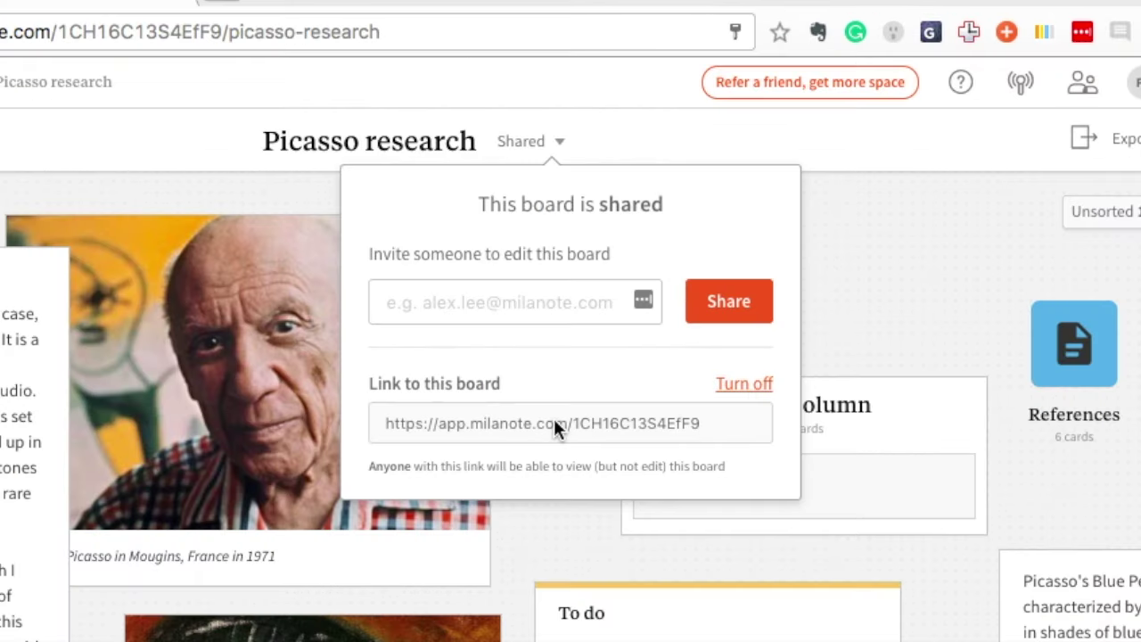
Send an edit invitation for Picasso research to a collaborator's e-mail address, then close sharing
left_click(549, 303)
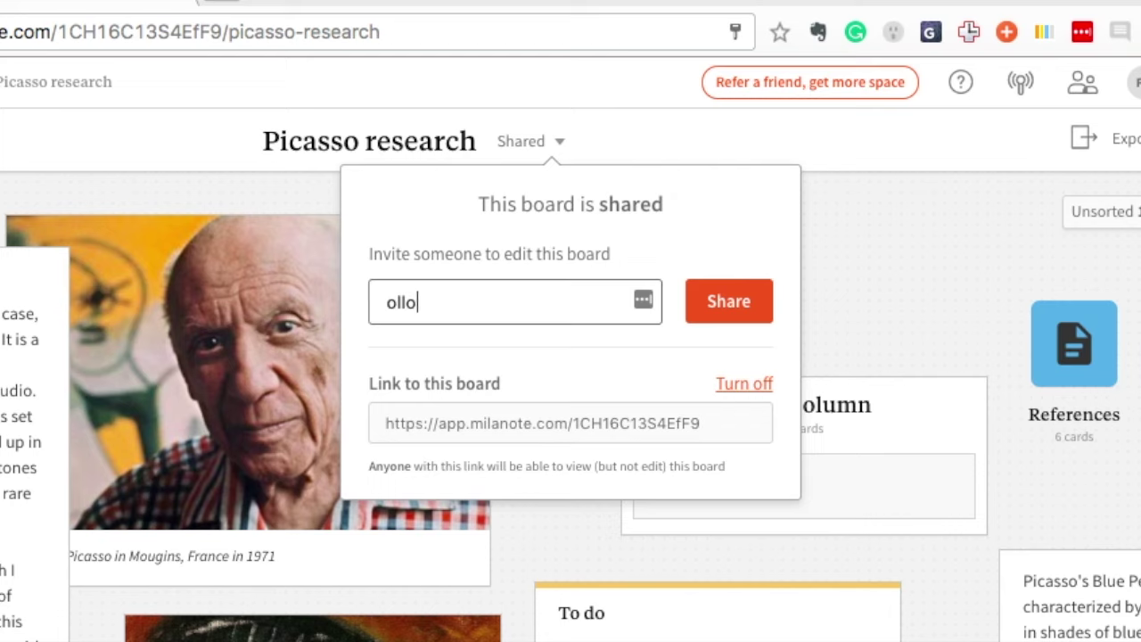
key("Return")
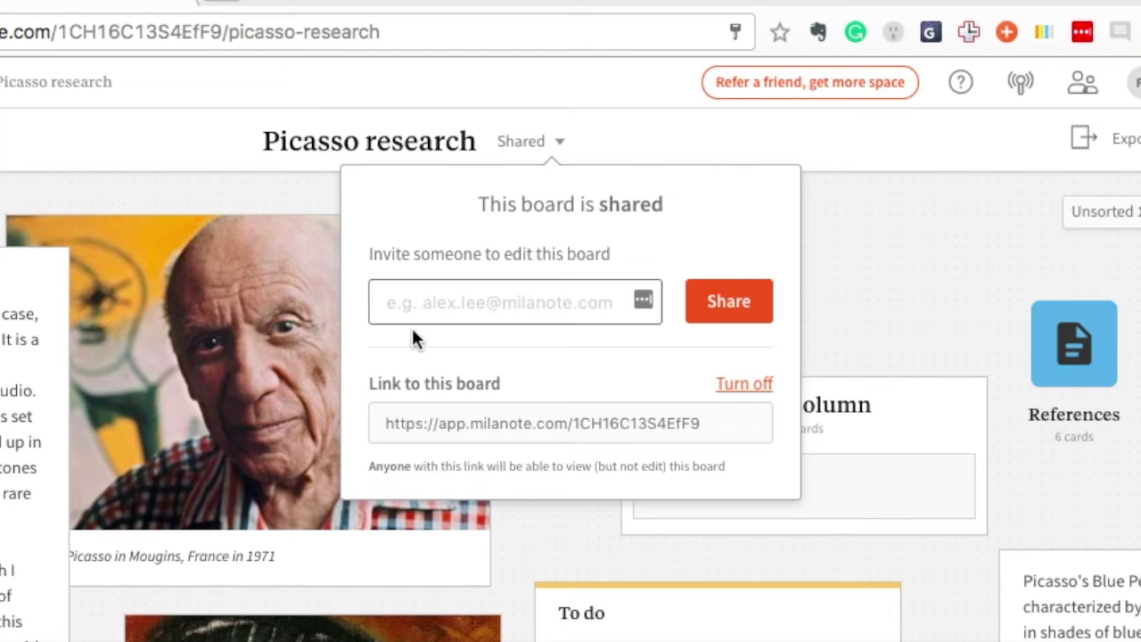
left_click(873, 232)
left_click(1089, 141)
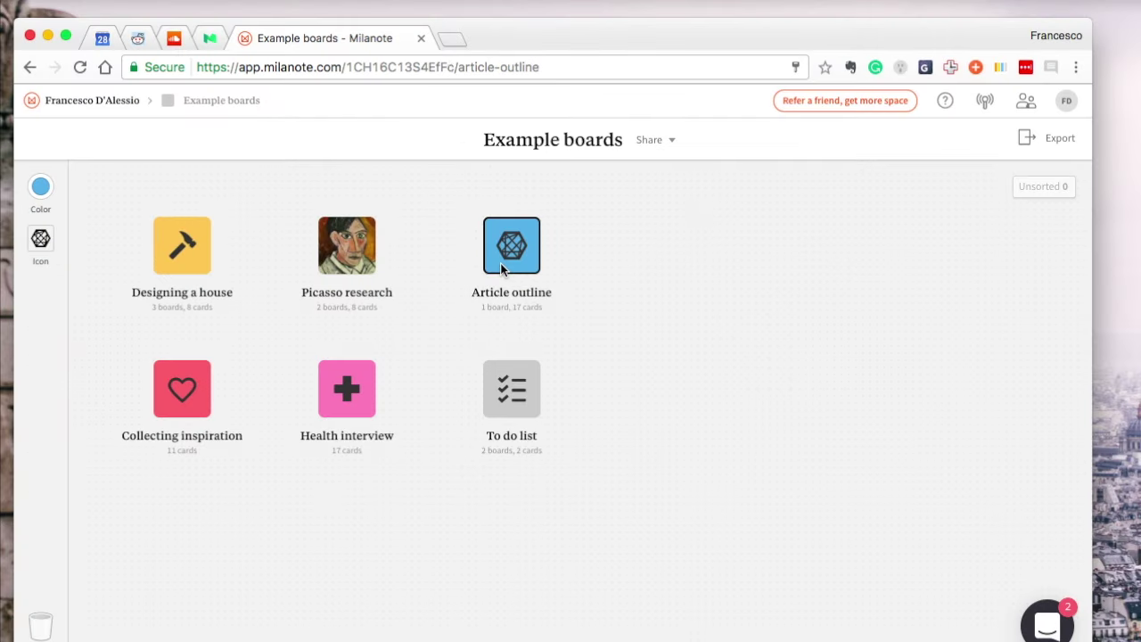
Open Article outline and browse its Title, Introduction, Don Norman quote and Hövding columns
left_click(501, 265)
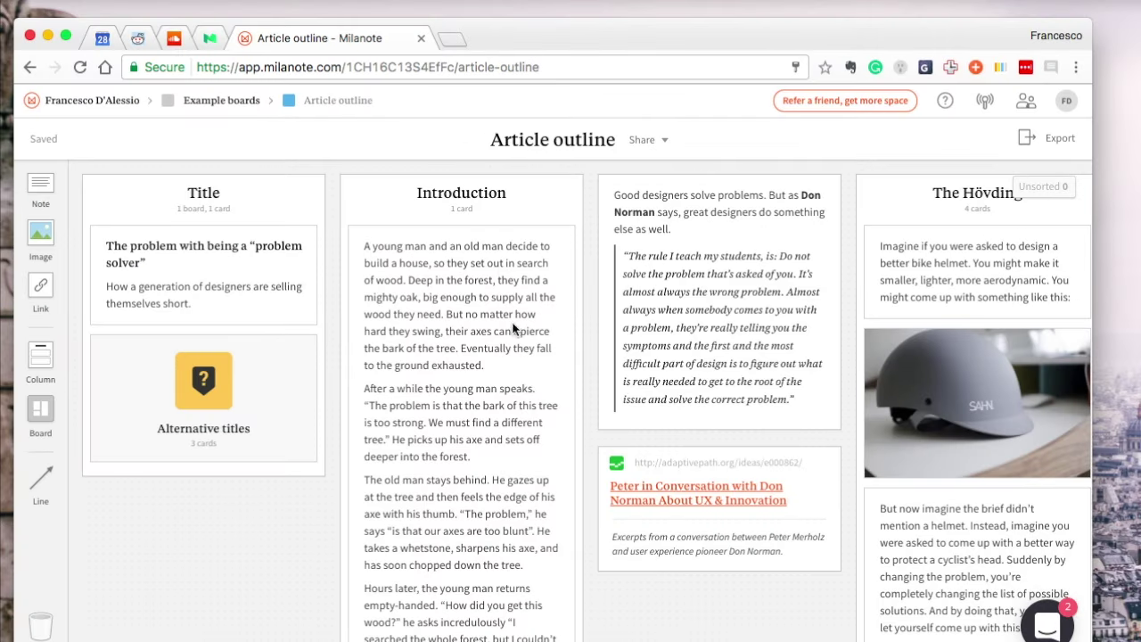
scroll(556, 388, "right", 5)
scroll(557, 387, "down", 1)
scroll(556, 388, "right", 5)
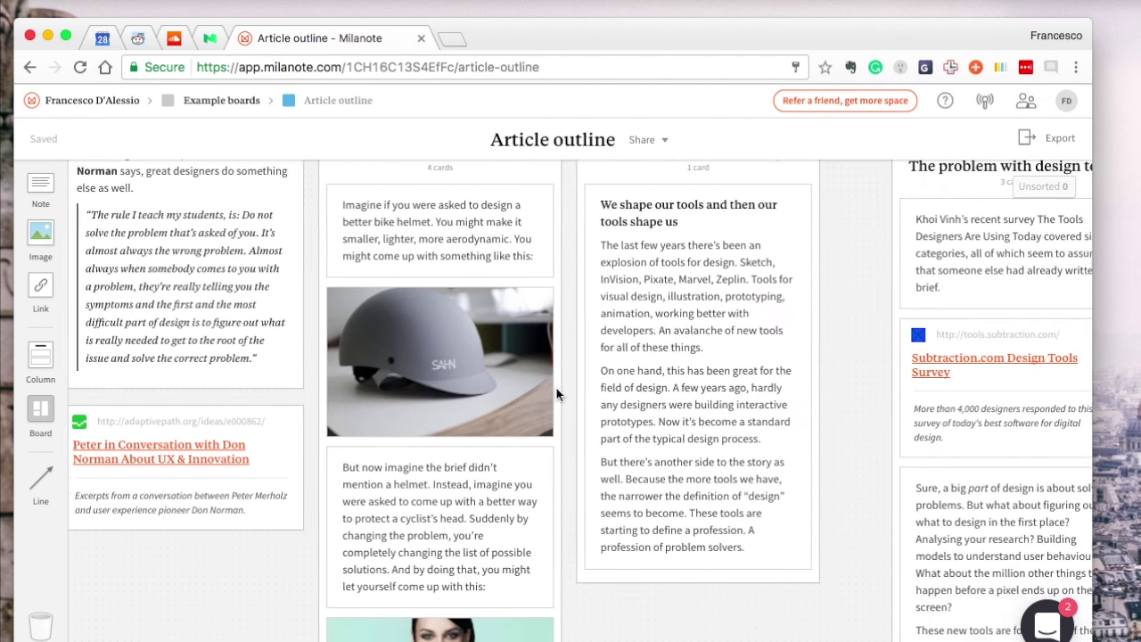
scroll(557, 388, "up", 1)
scroll(556, 387, "left", 11)
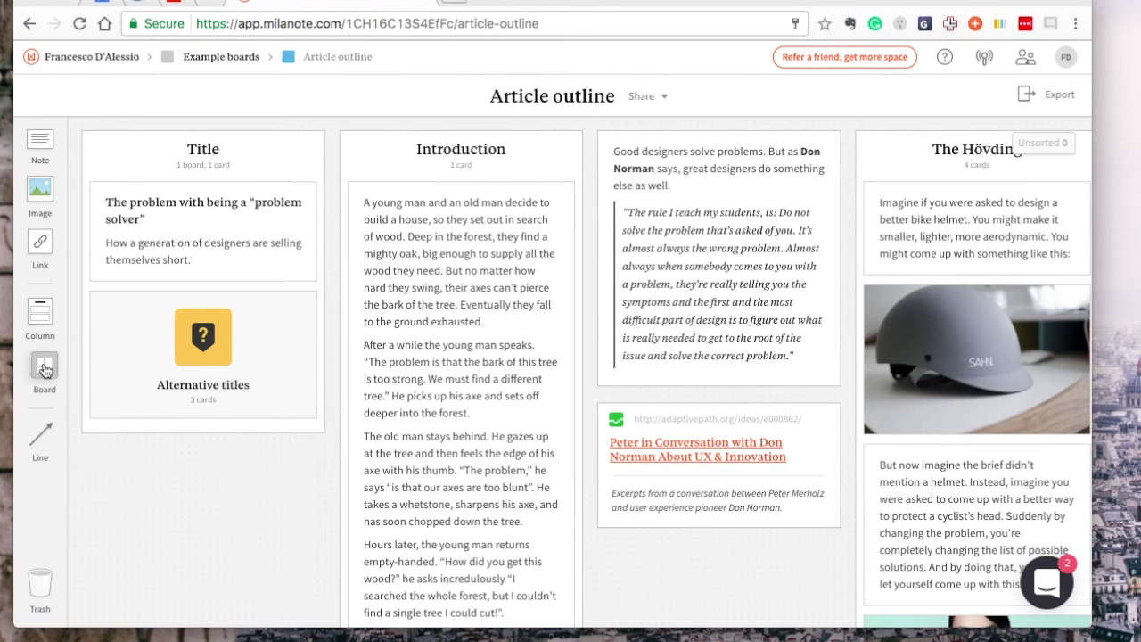
Add a board named 'Example' and an empty image card at the top of the Title column
left_click_drag(43, 371, 187, 194)
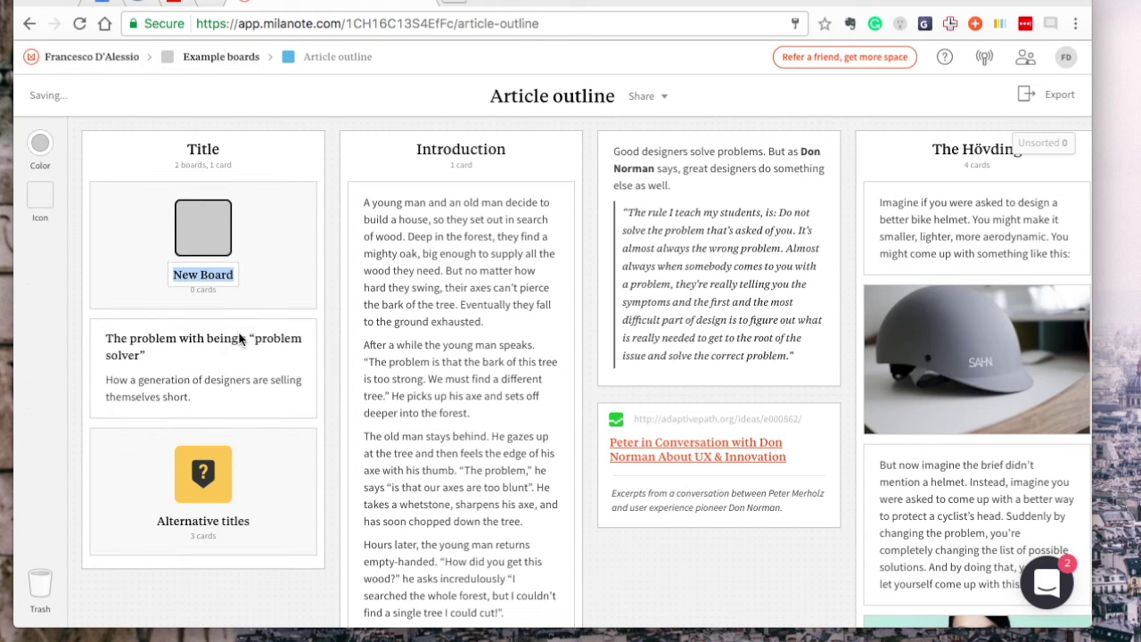
type("Example")
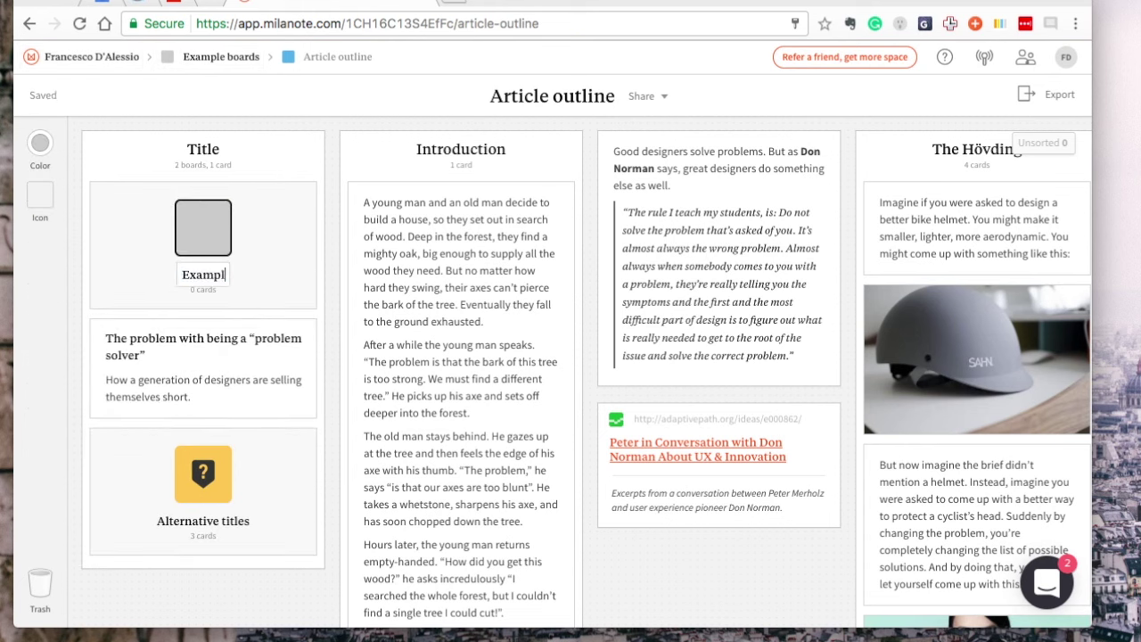
key("Return")
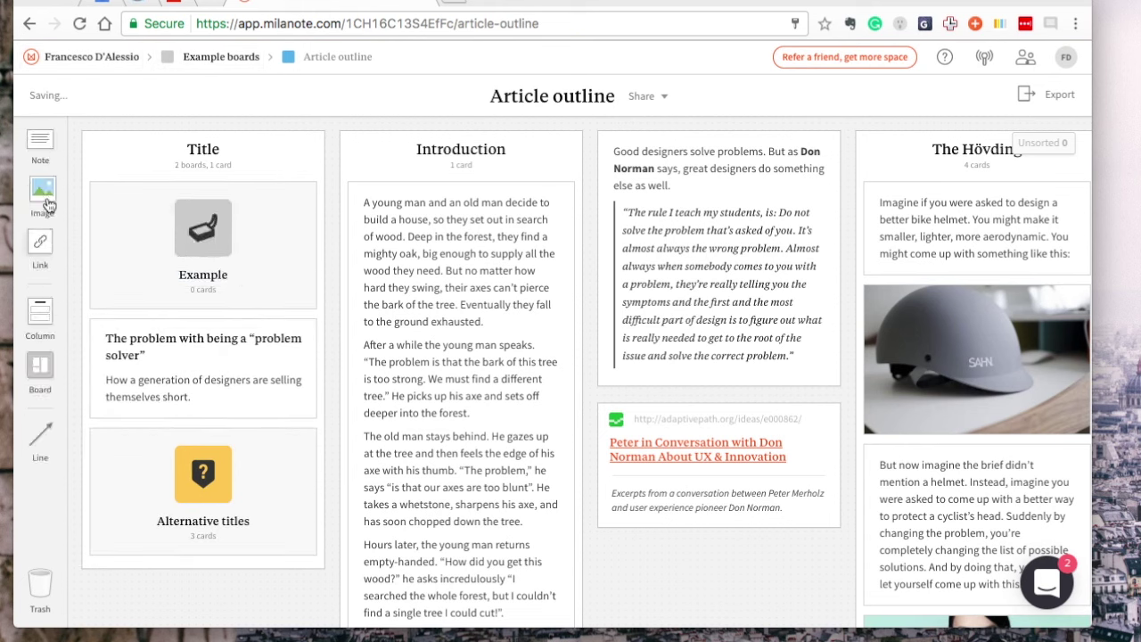
left_click_drag(39, 189, 212, 198)
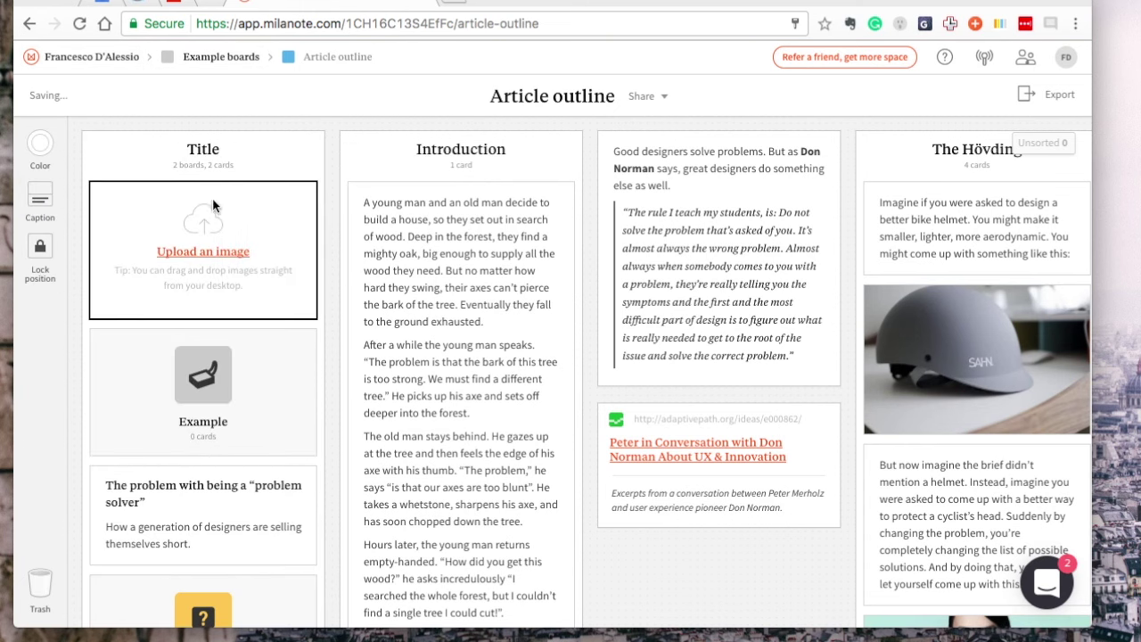
Lock the helmet photo's position on the board
left_click(931, 352)
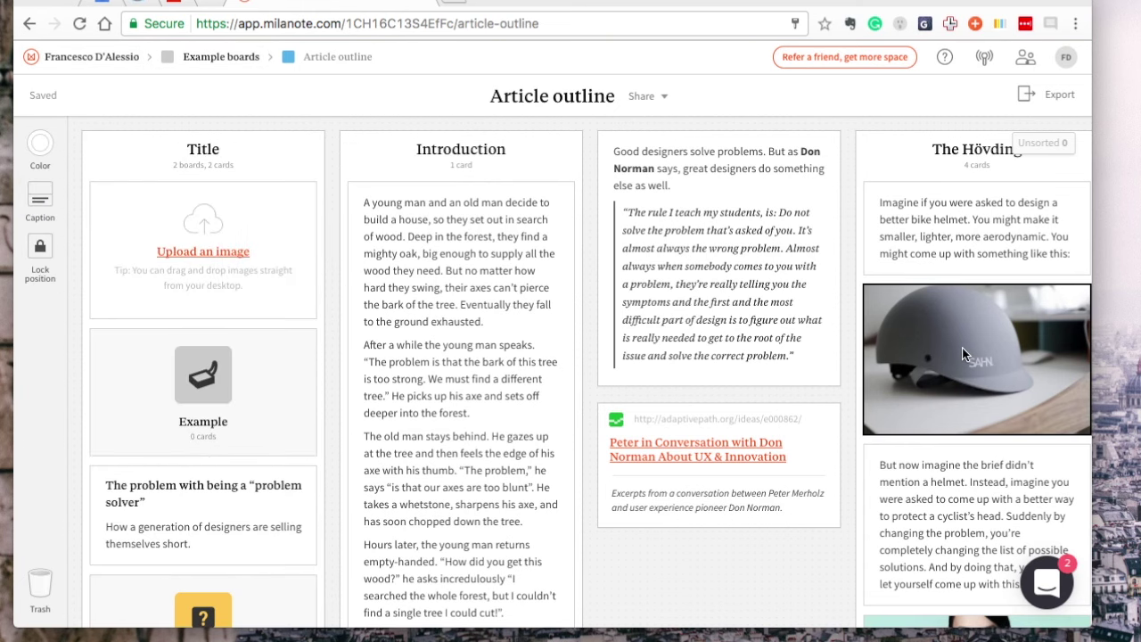
scroll(962, 347, "right", 5)
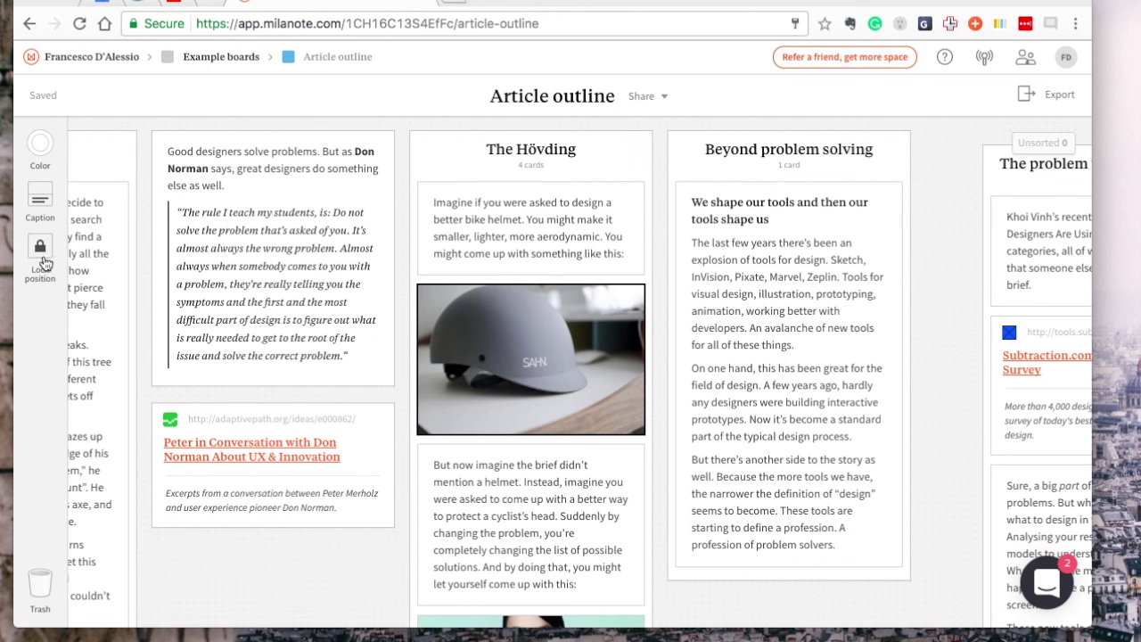
left_click(40, 249)
scroll(488, 393, "down", 3)
scroll(488, 393, "up", 3)
left_click_drag(486, 379, 277, 405)
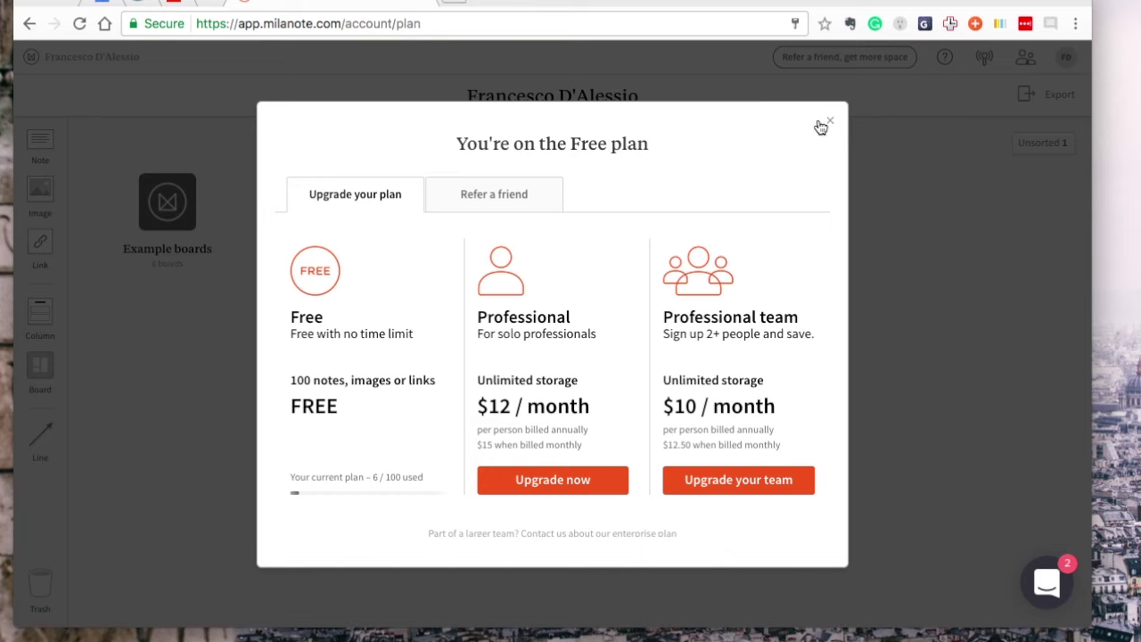
View the referral offer, then place The Hövding column before Beyond problem solving
left_click(522, 191)
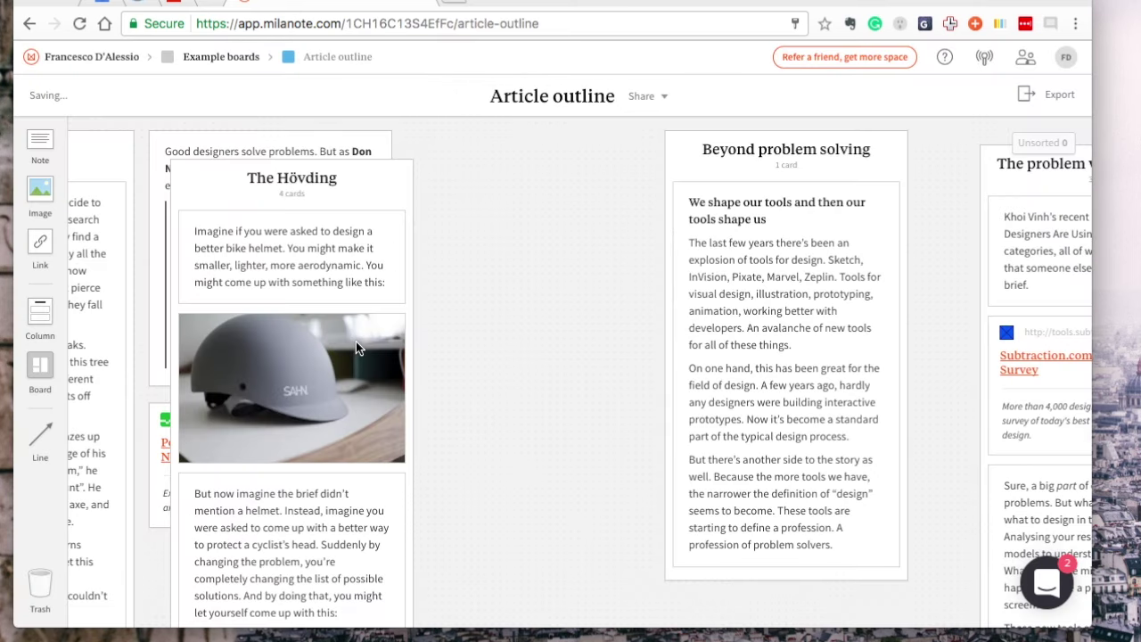
left_click_drag(355, 341, 332, 328)
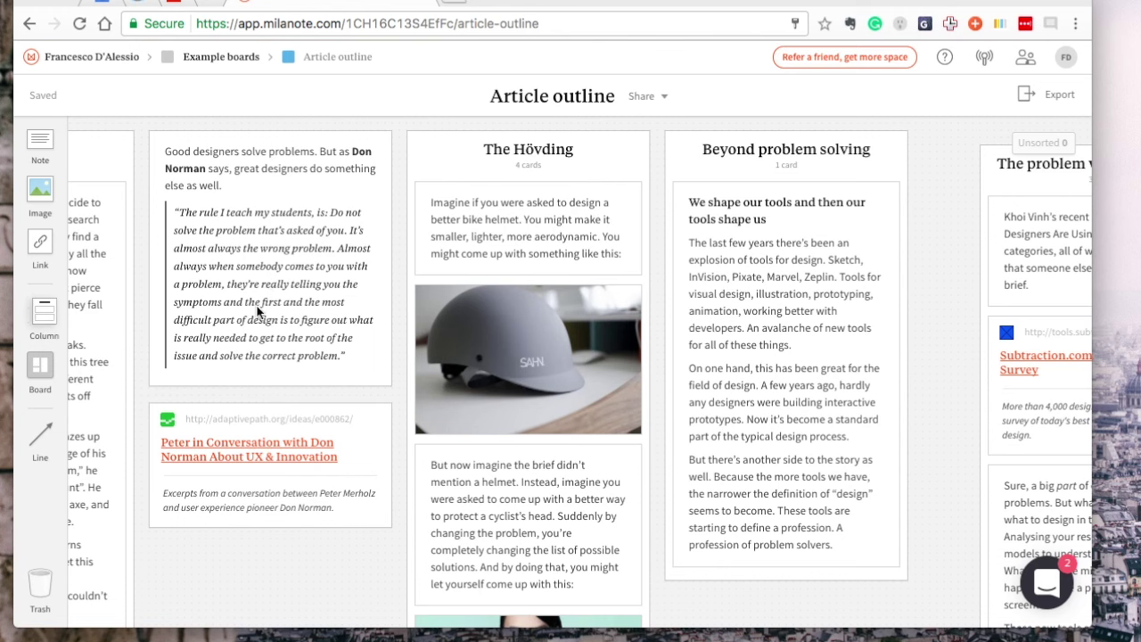
Remove the description excerpt from the Peter in Conversation with Don Norman link card
scroll(438, 306, "right", 8)
scroll(438, 306, "down", 10)
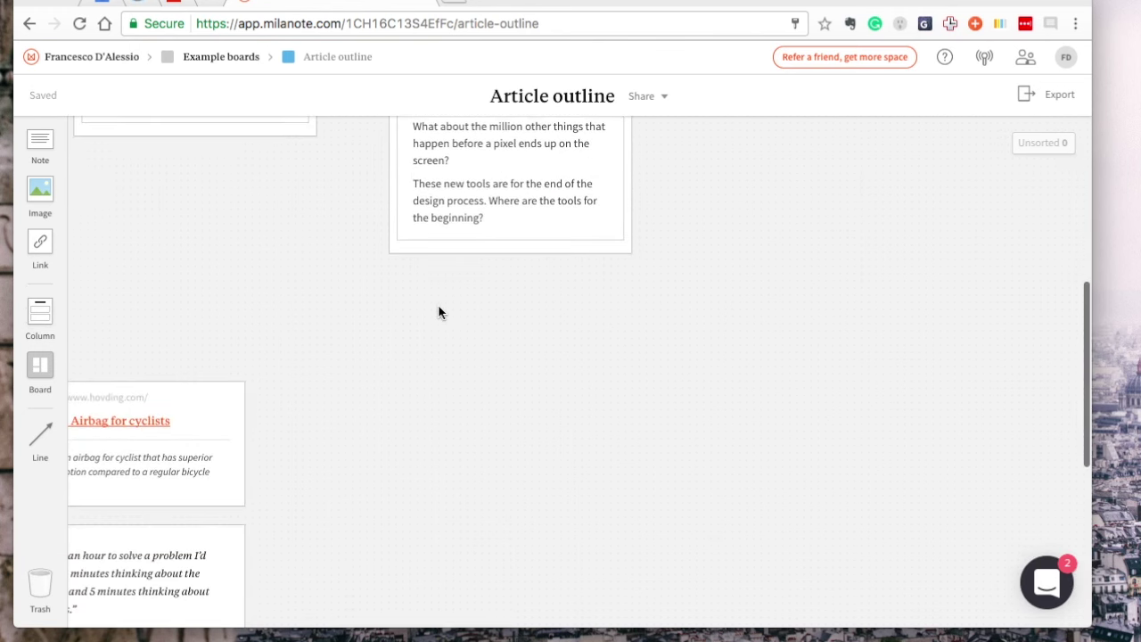
scroll(438, 308, "down", 4)
scroll(437, 307, "left", 8)
scroll(439, 309, "up", 4)
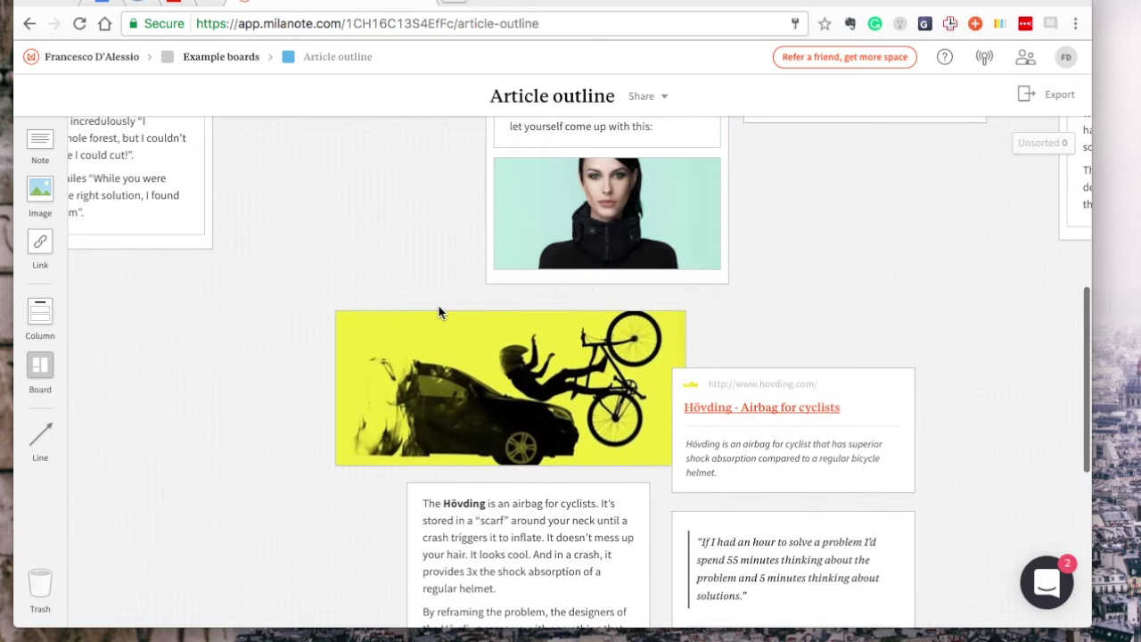
scroll(439, 305, "down", 5)
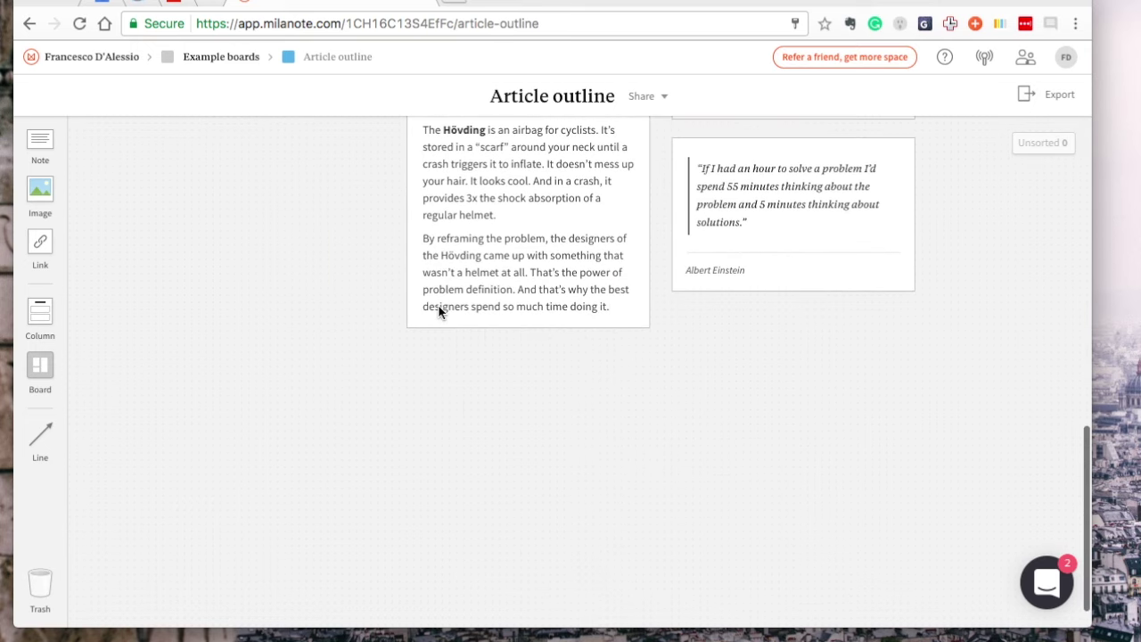
scroll(438, 309, "up", 10)
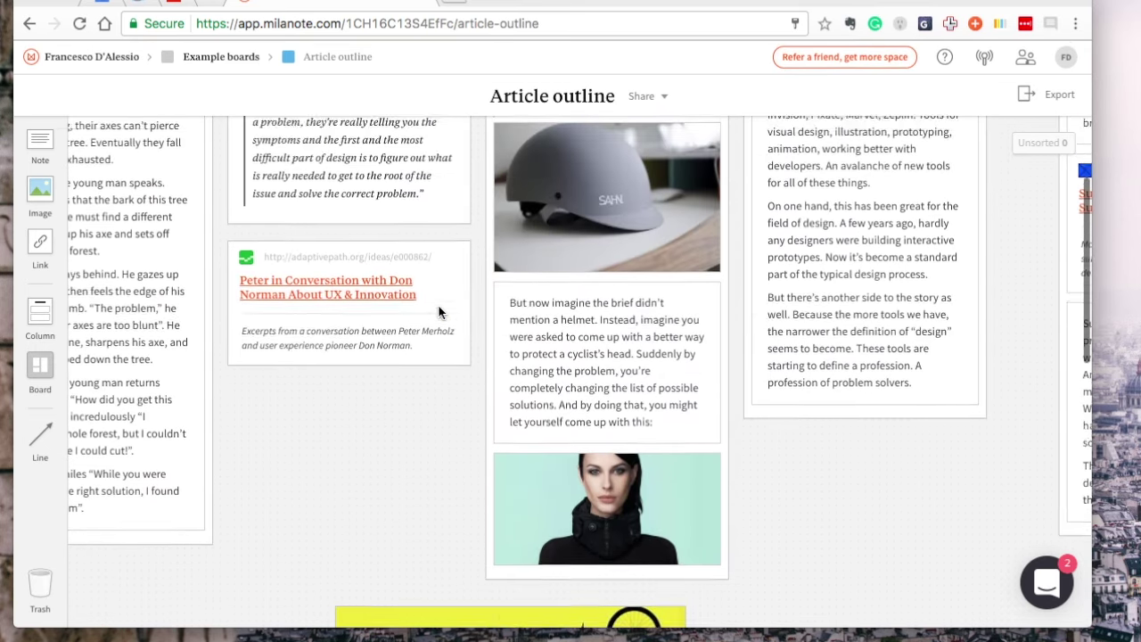
scroll(437, 311, "up", 3)
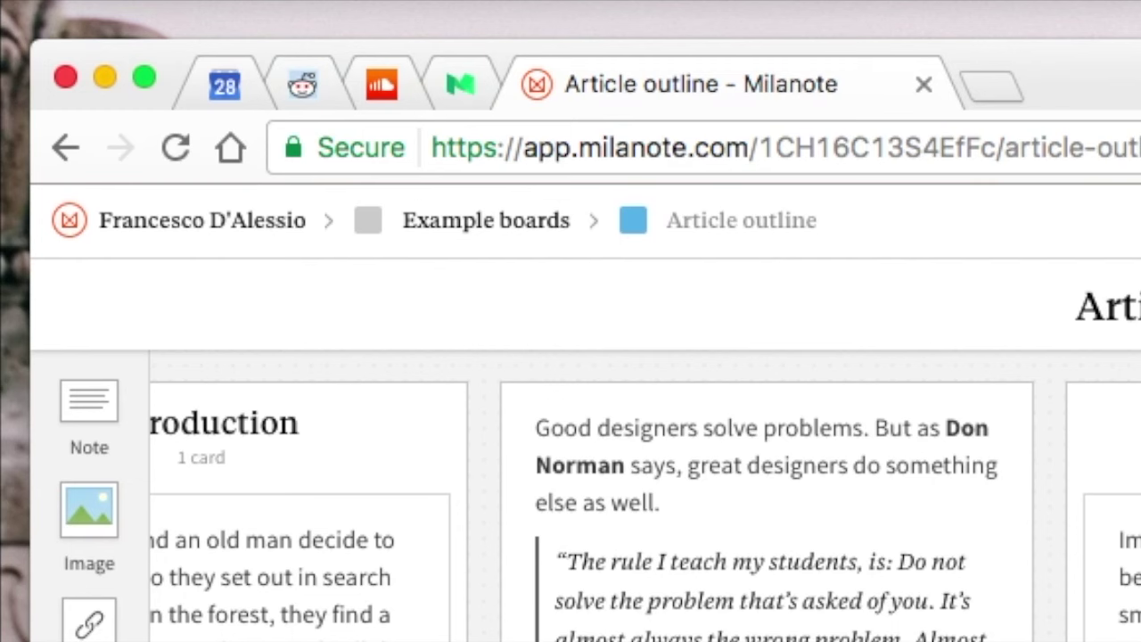
left_click_drag(90, 622, 93, 638)
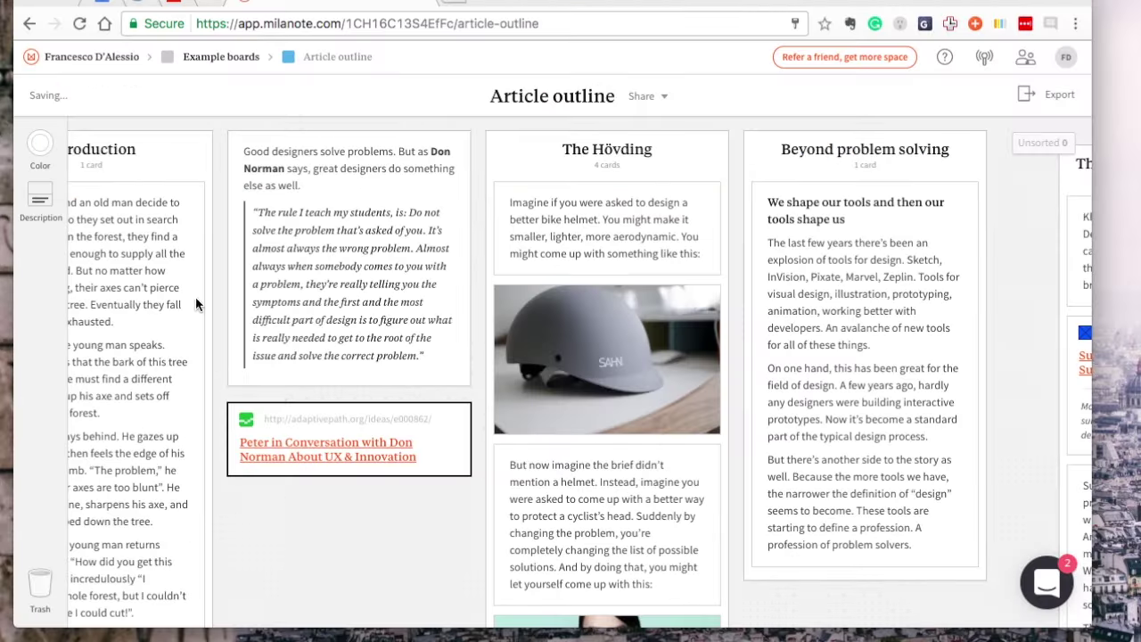
Colour the Don Norman link card purple
left_click(40, 144)
left_click(115, 200)
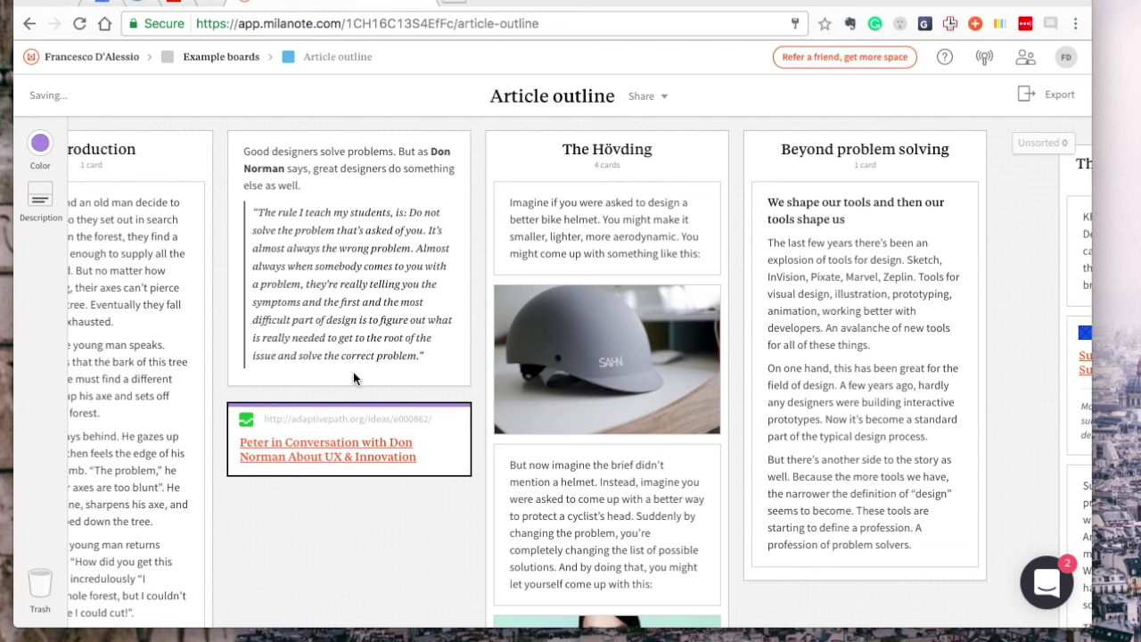
left_click(438, 501)
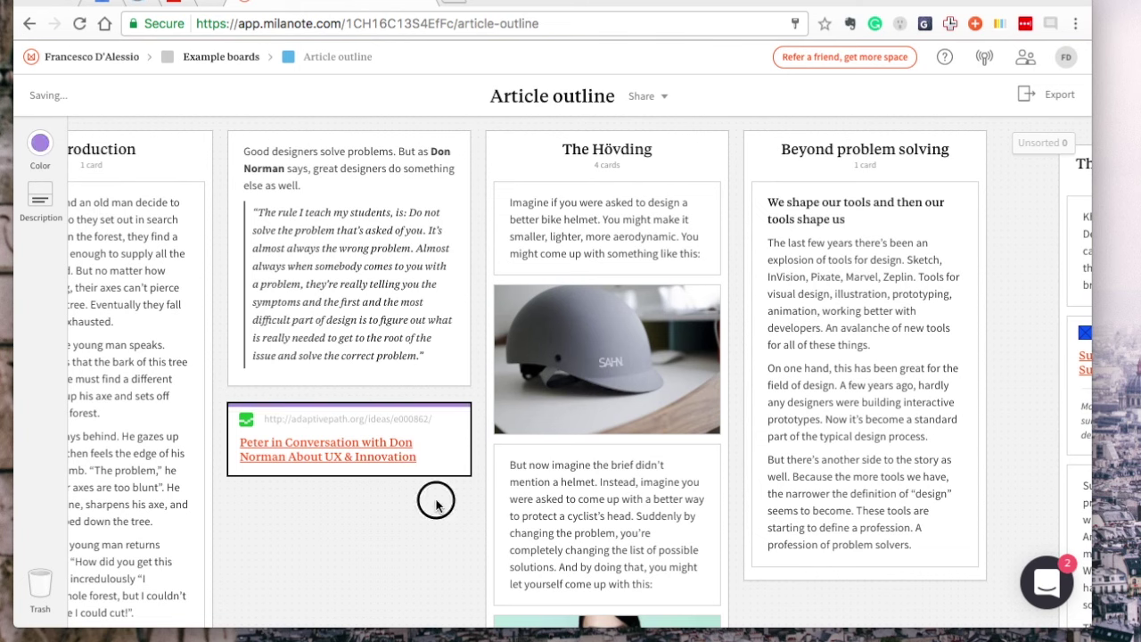
Give the Don Norman link card the description 'Example description'
left_click(330, 422)
left_click(40, 194)
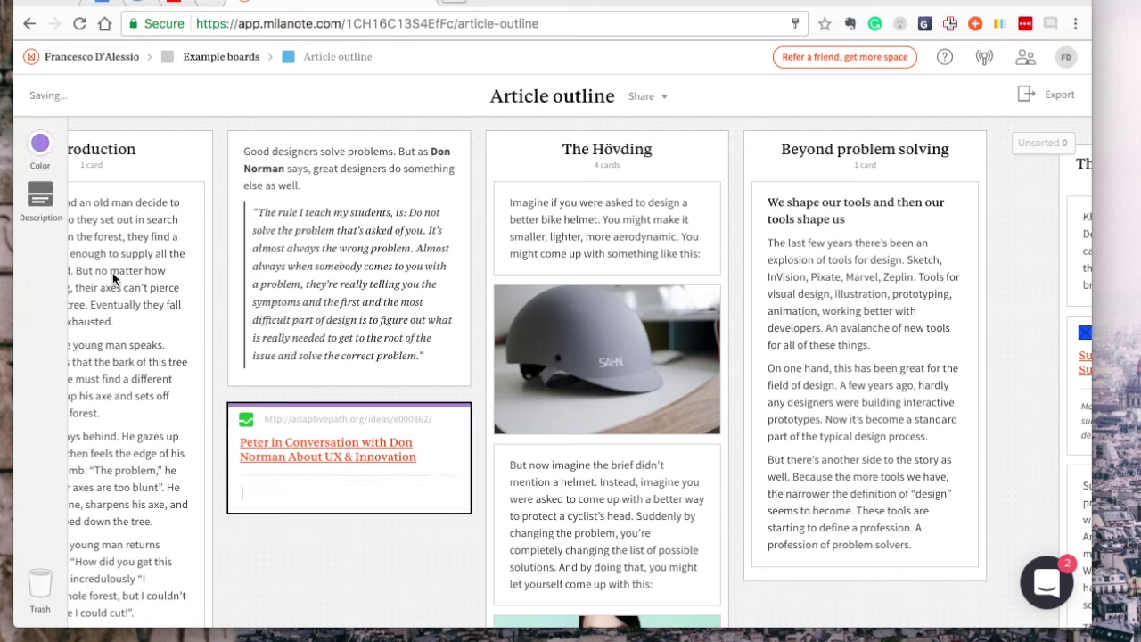
type("Example description")
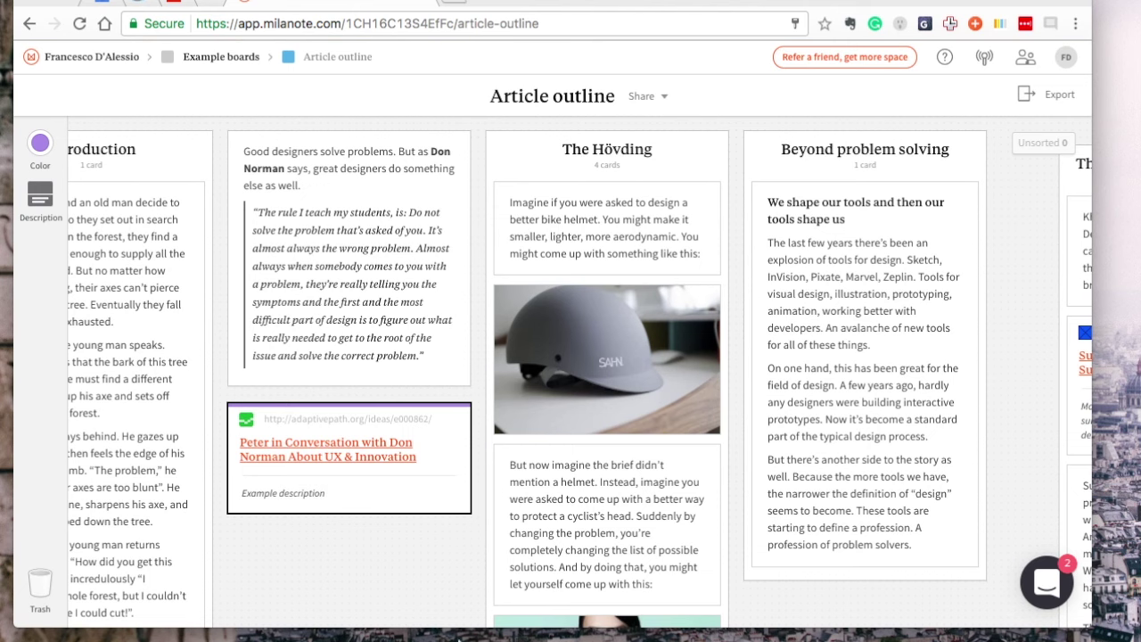
key("Escape")
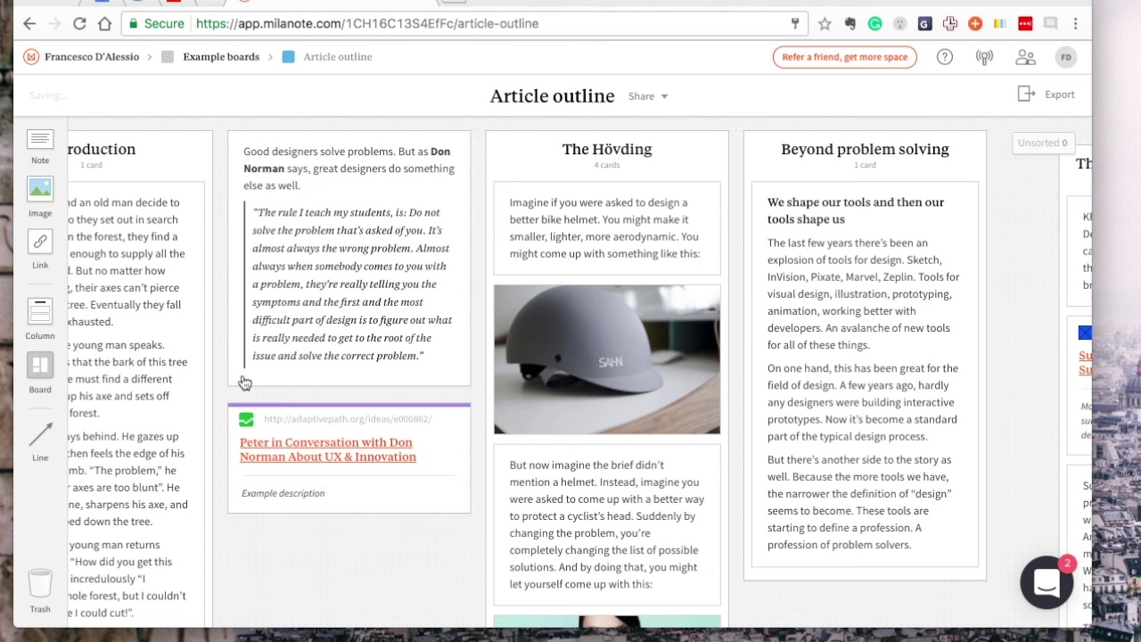
scroll(570, 375, "left", 5)
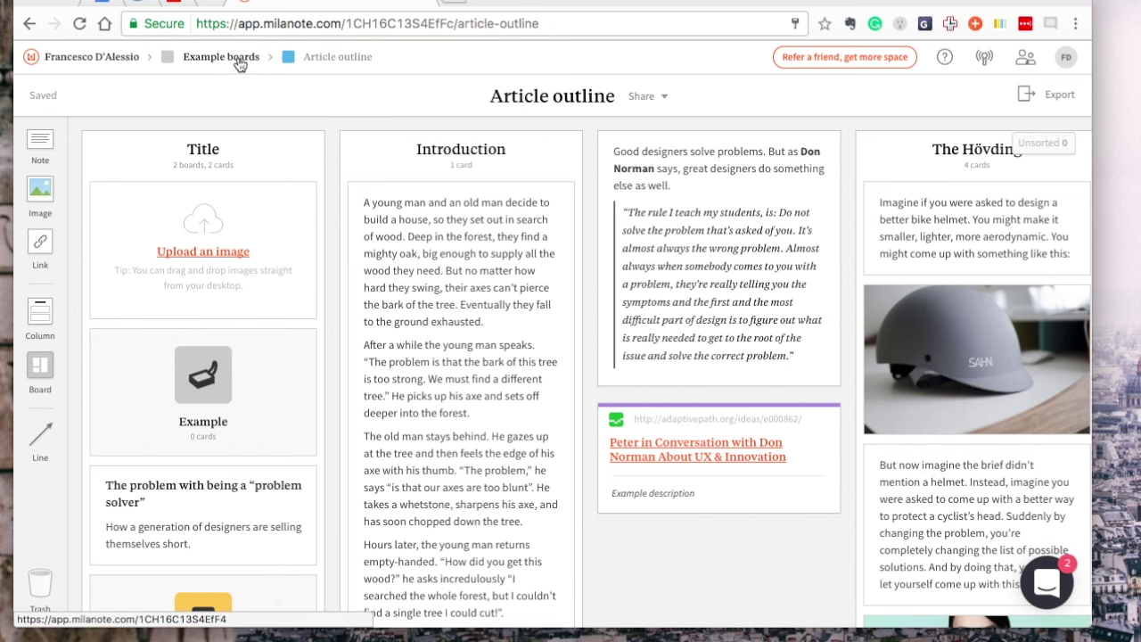
Open the Designing a house board from Example boards
left_click(238, 59)
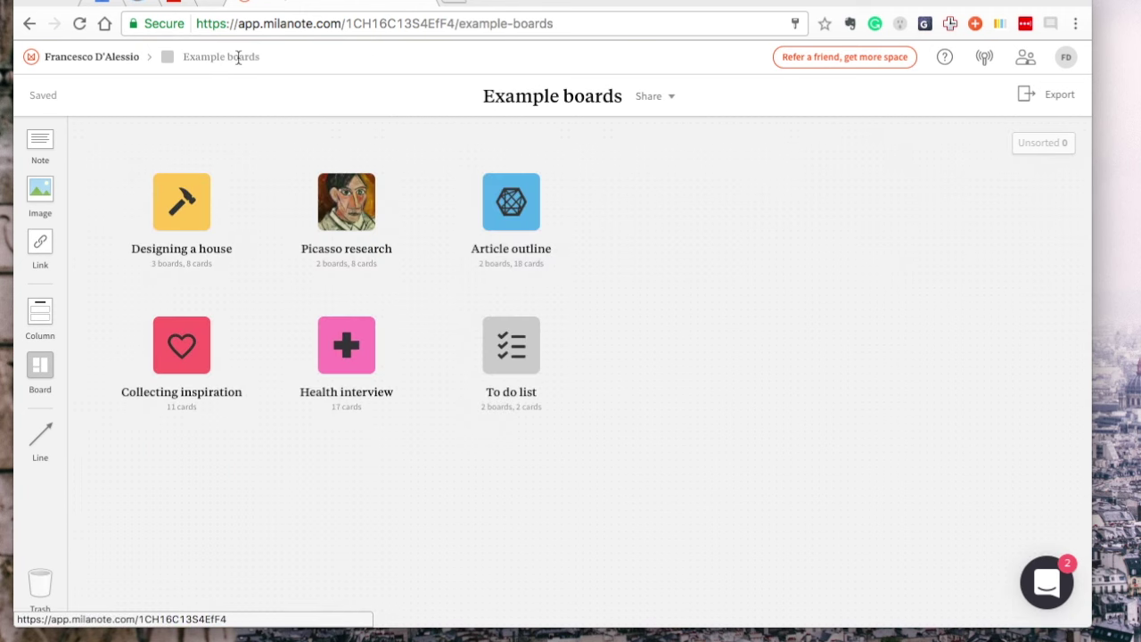
left_click(189, 220)
double_click(189, 218)
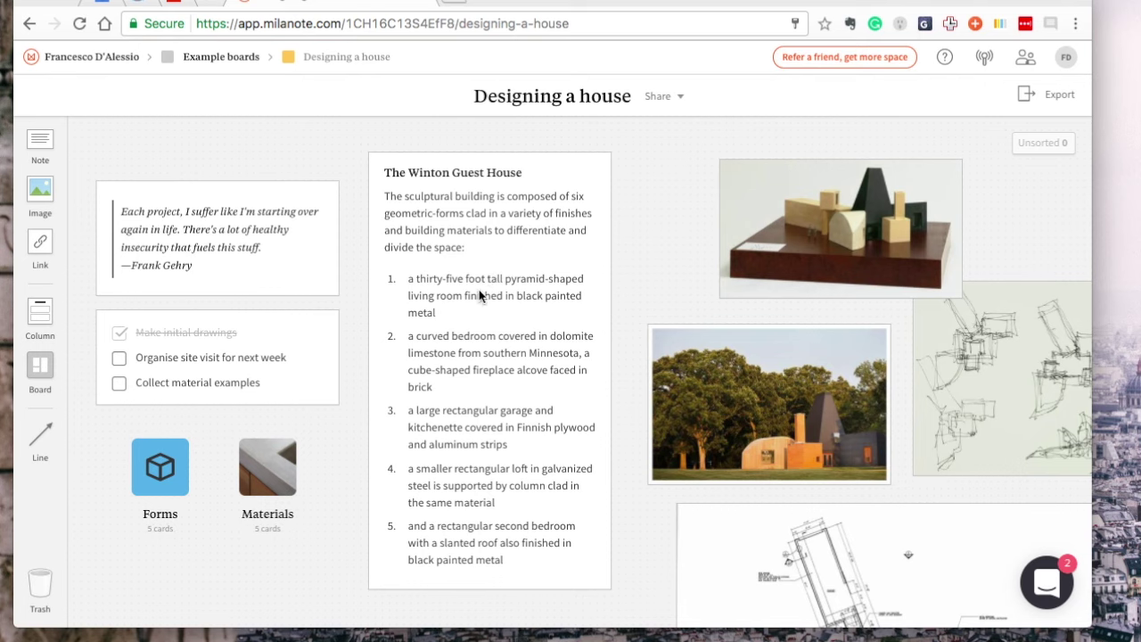
Retitle the Winton Guest House card to 'Wow, Milanote has detail!'
left_click(415, 171)
left_click_drag(446, 172, 384, 172)
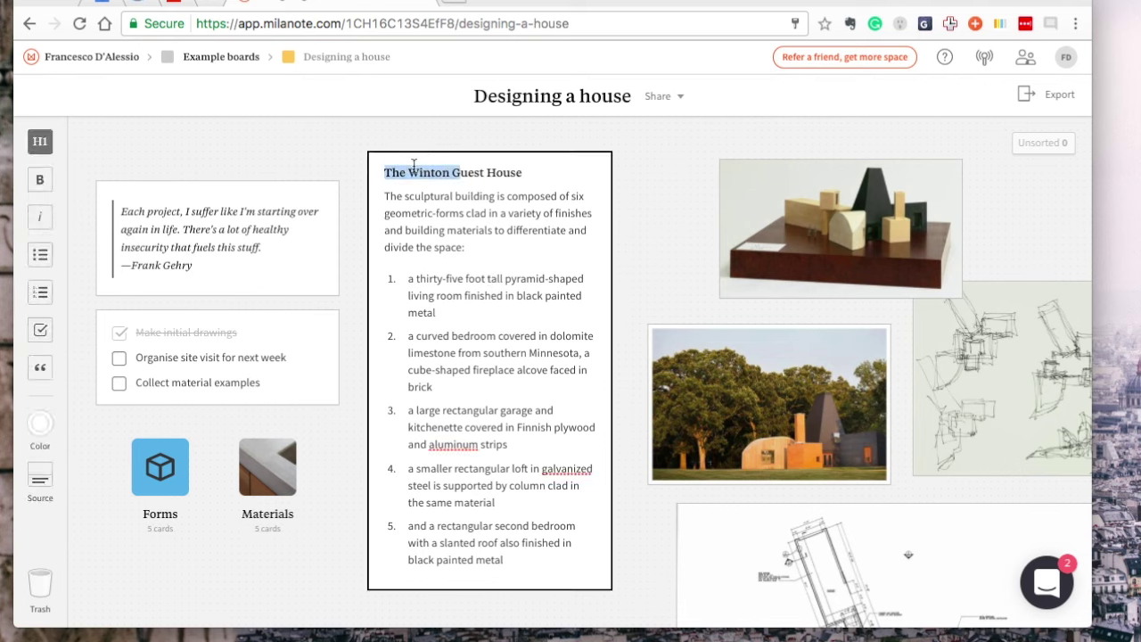
left_click(532, 176)
left_click_drag(532, 176, 388, 173)
type("Wow, Milan")
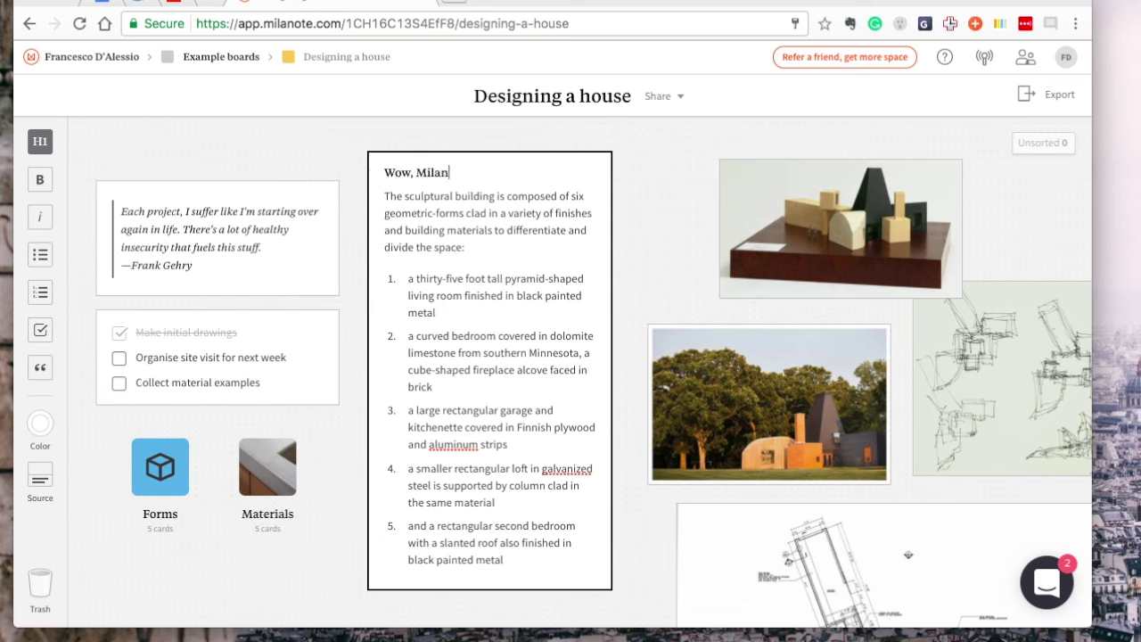
type("ote has detail!")
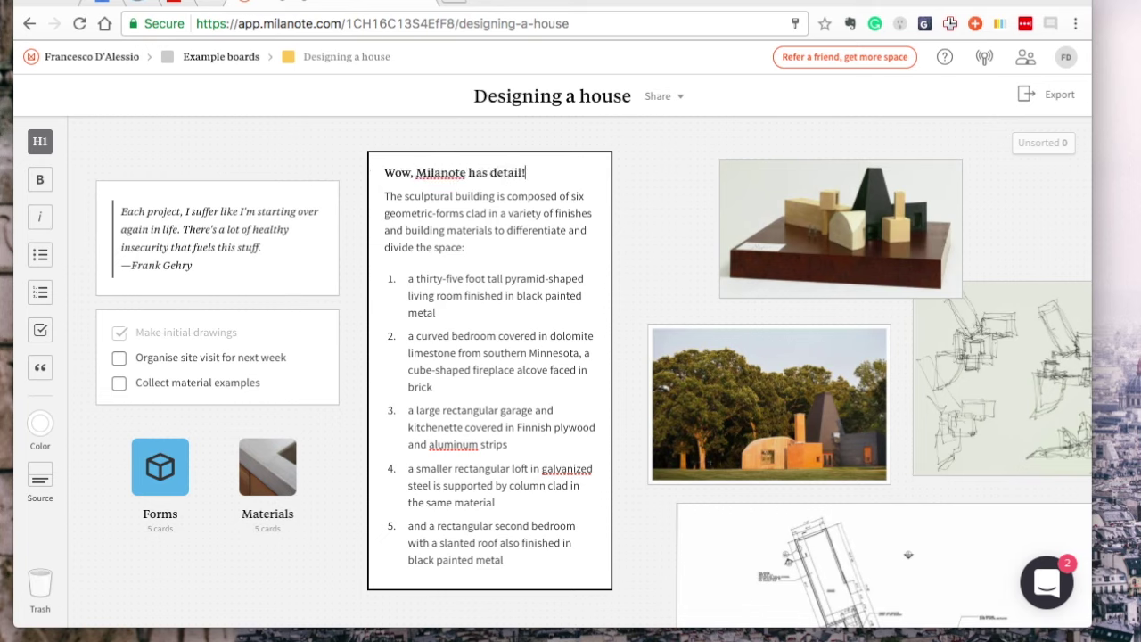
Move the model photo card up and left, then open the Loft board
left_click(657, 224)
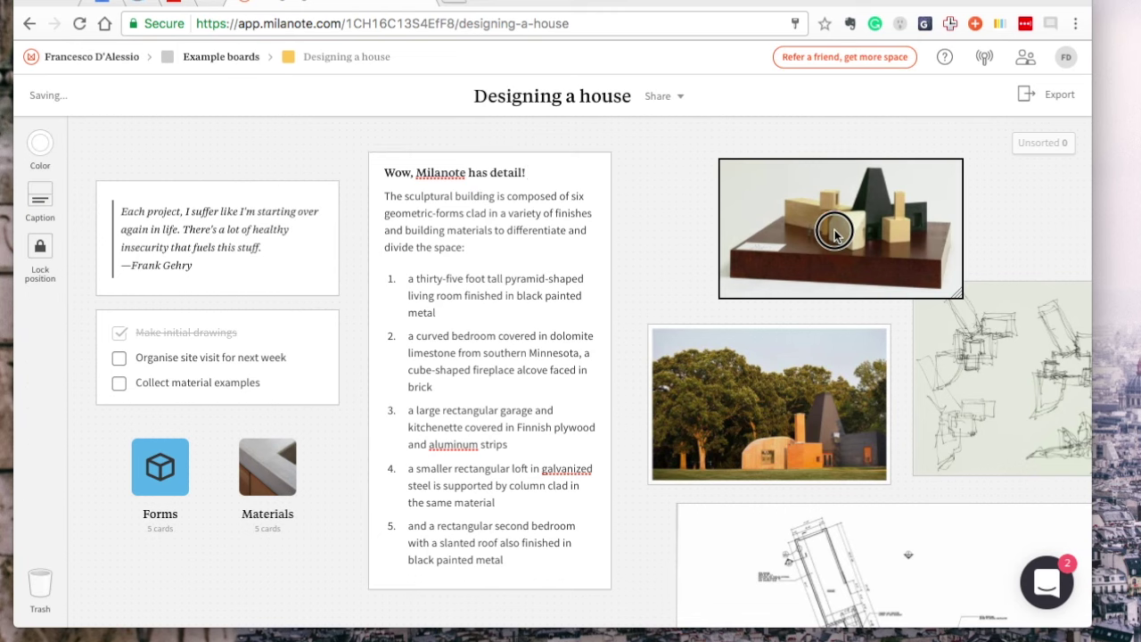
left_click_drag(832, 229, 820, 268)
scroll(829, 301, "right", 5)
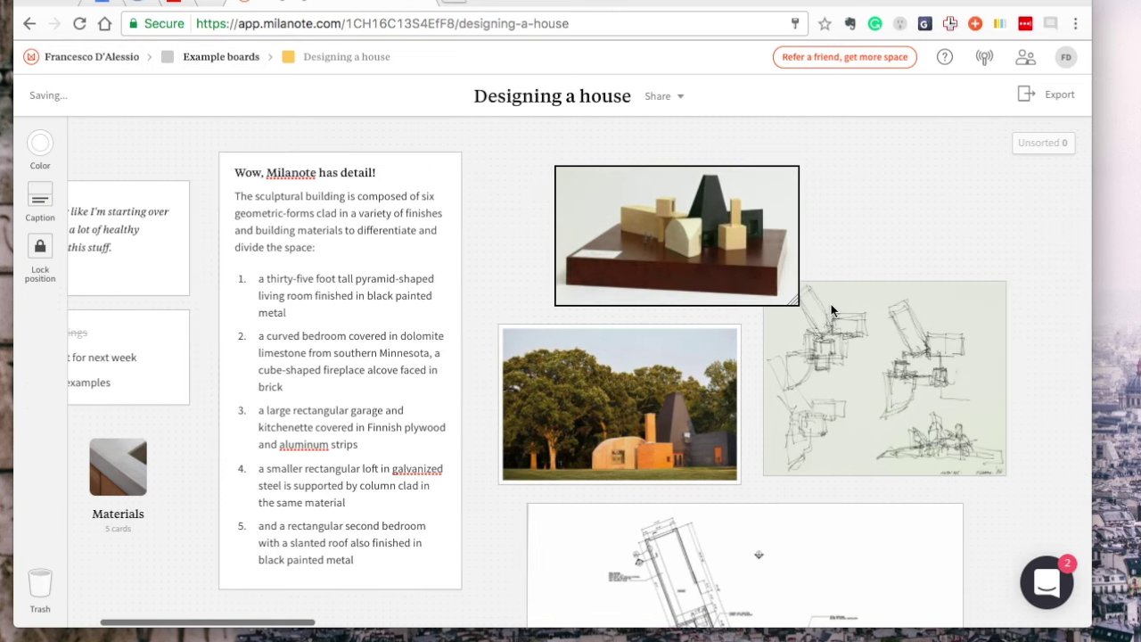
scroll(831, 304, "down", 10)
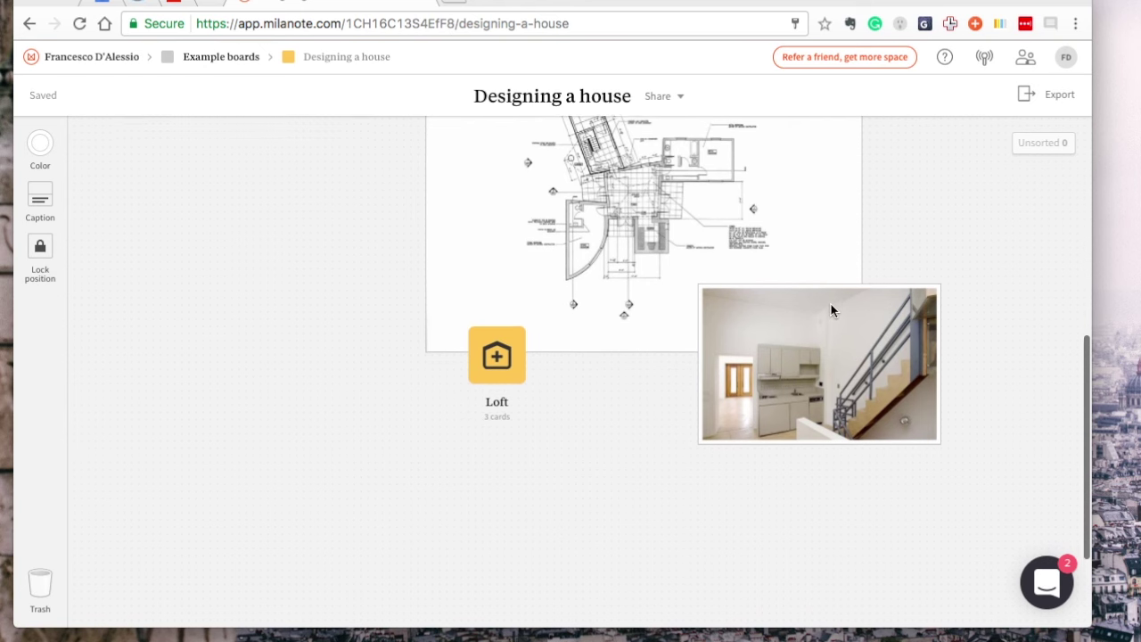
left_click(515, 355)
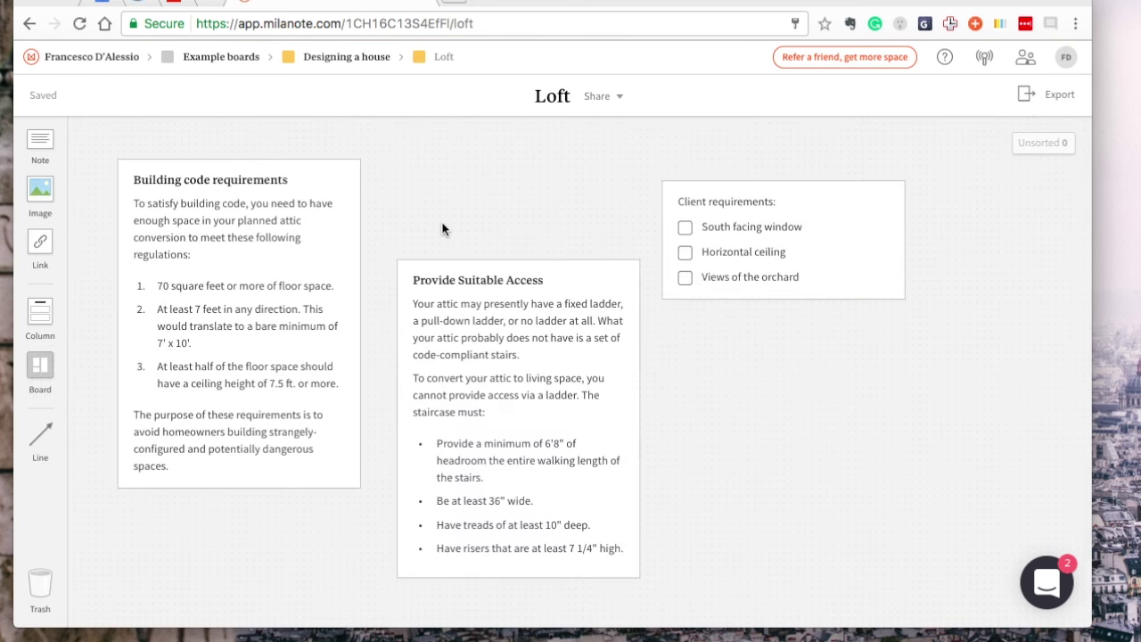
Move the Provide Suitable Access card up in line with its neighbours
scroll(442, 230, "down", 4)
scroll(364, 170, "up", 4)
left_click(535, 285)
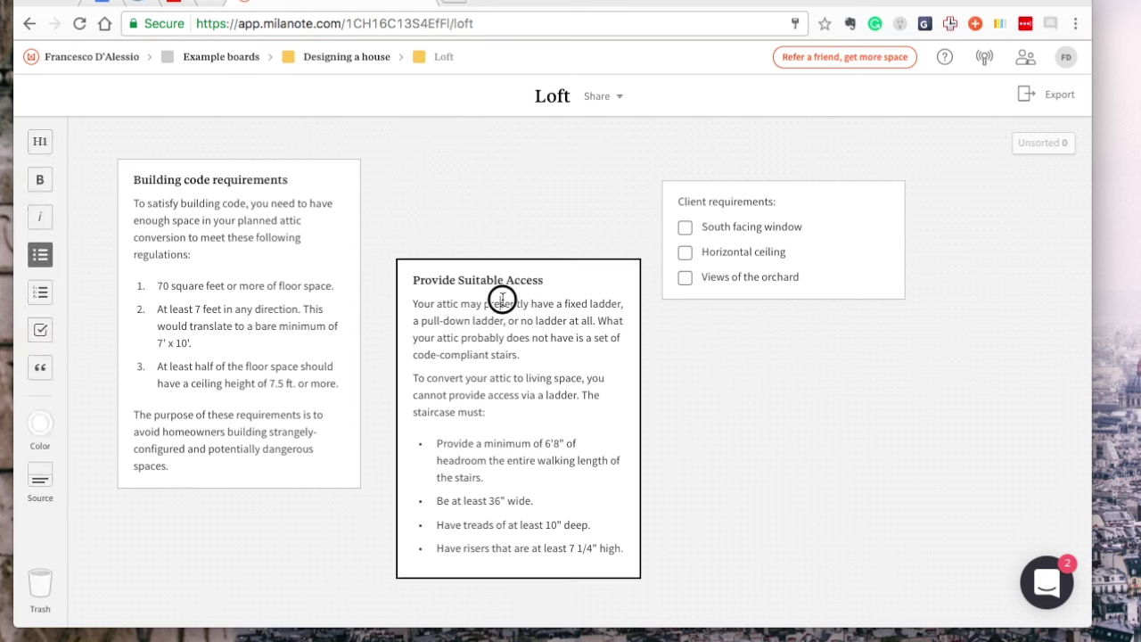
left_click_drag(502, 301, 491, 224)
left_click(489, 222)
left_click_drag(522, 298, 512, 223)
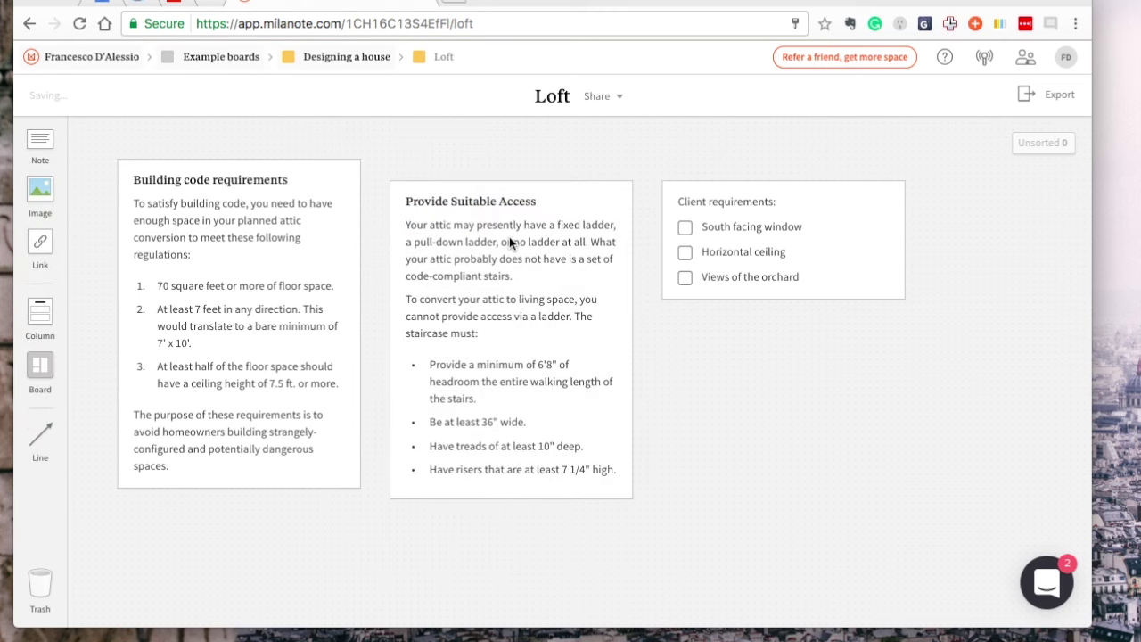
left_click(509, 224)
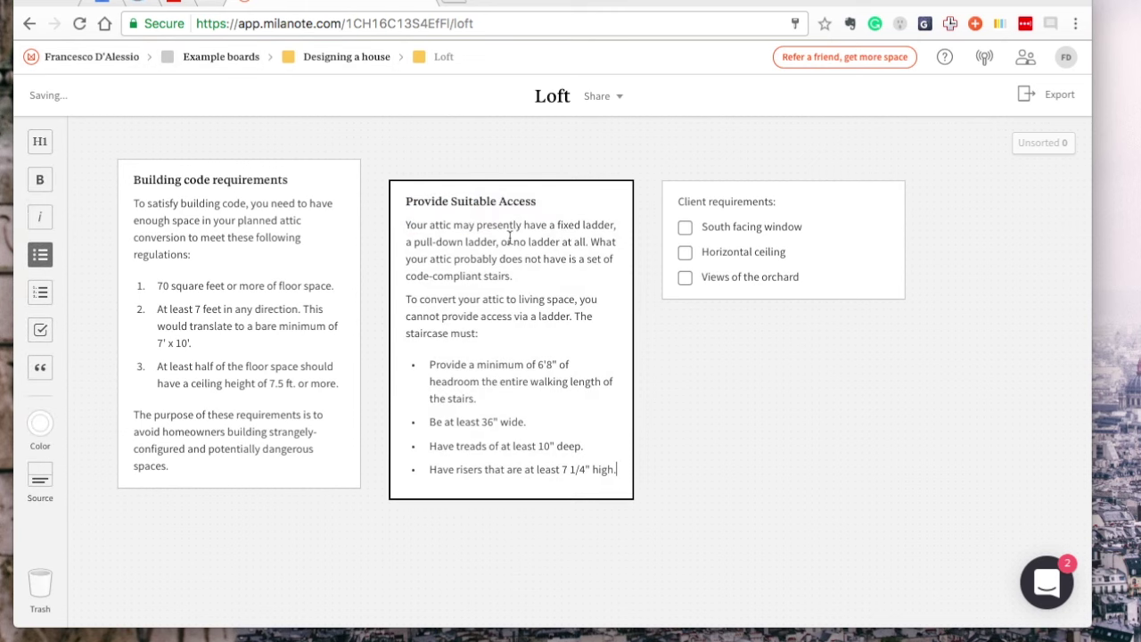
Toggle the card's last bullet to a heading and back, then add an empty source line
left_click(40, 147)
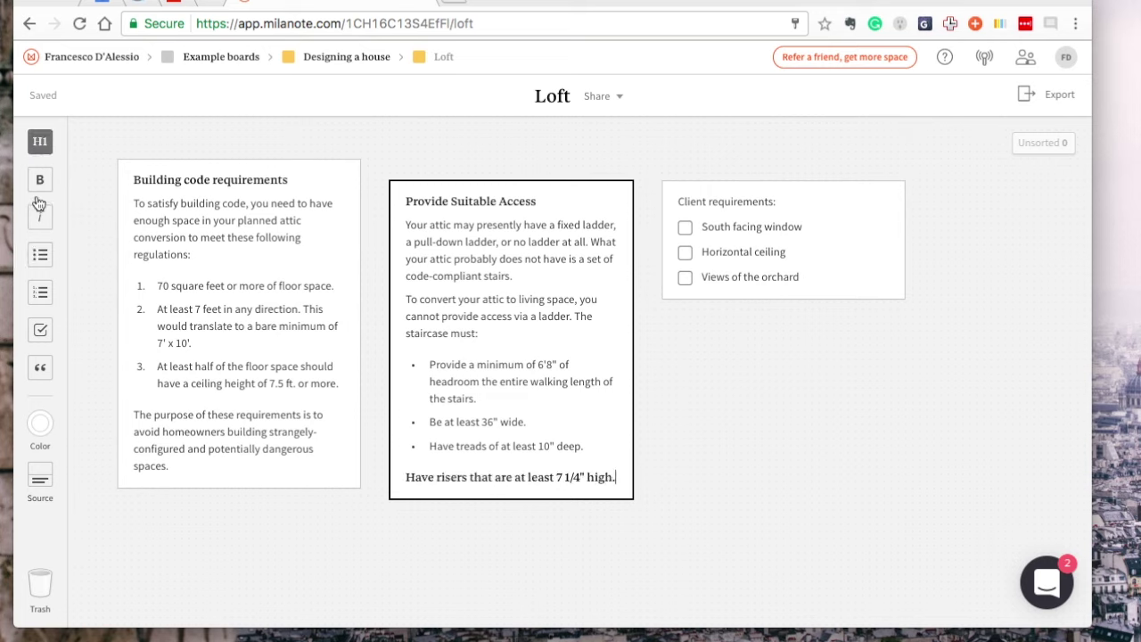
left_click(41, 256)
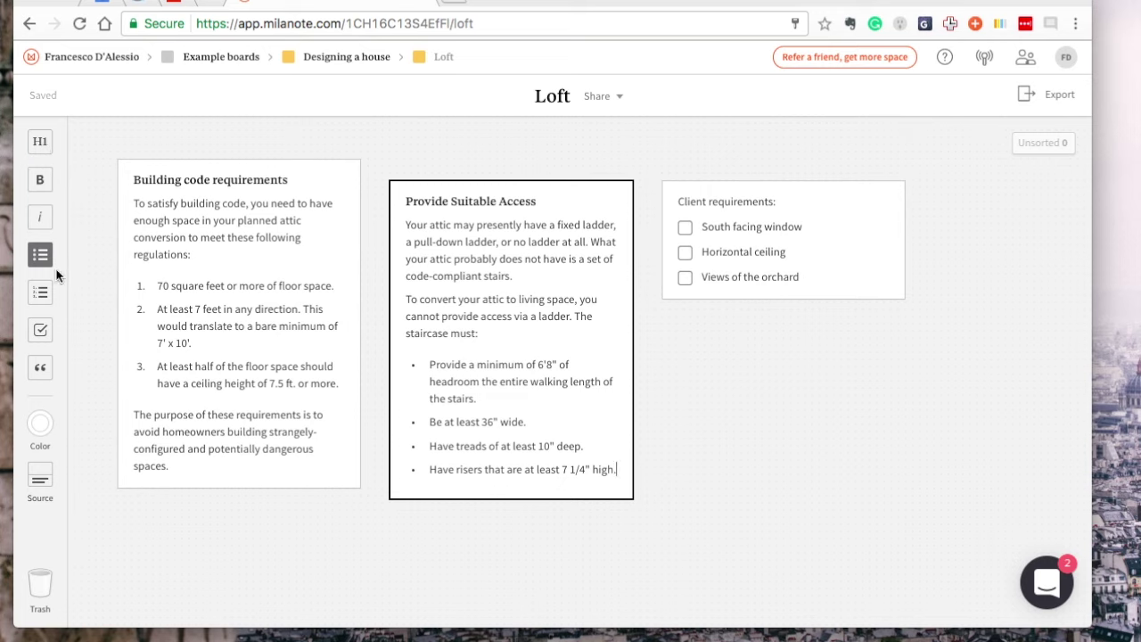
left_click(43, 465)
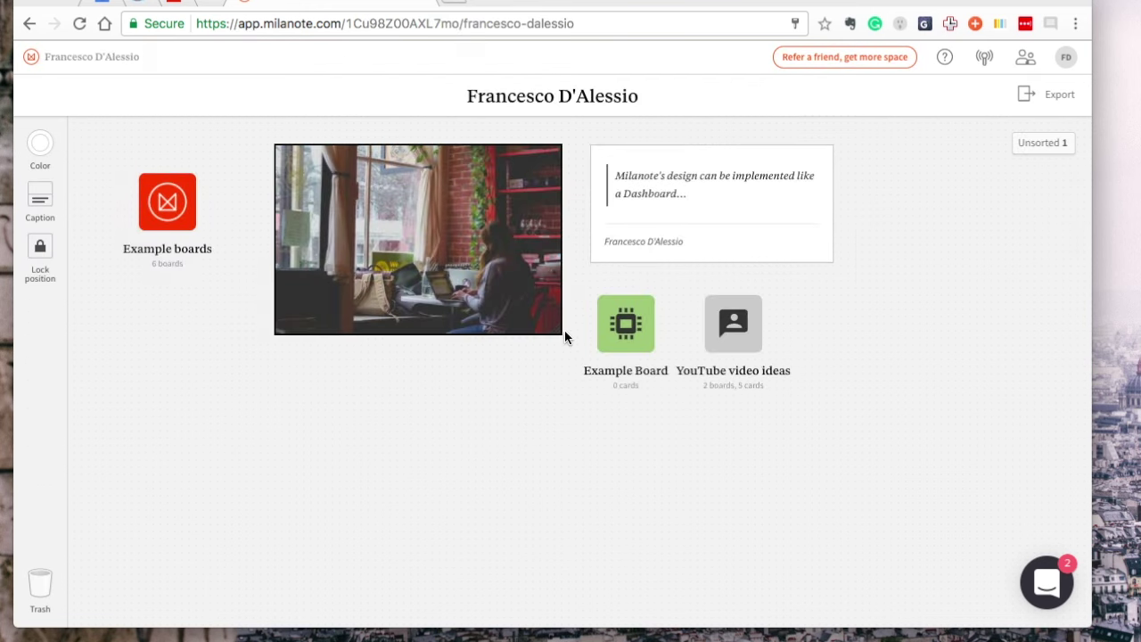
Enlarge the café photo, add a board, and create a Milanote Giveaway column with an announcement card
left_click_drag(564, 330, 621, 460)
left_click_drag(40, 365, 151, 481)
left_click_drag(40, 312, 892, 306)
type("Milanote Giveaway")
left_click(926, 360)
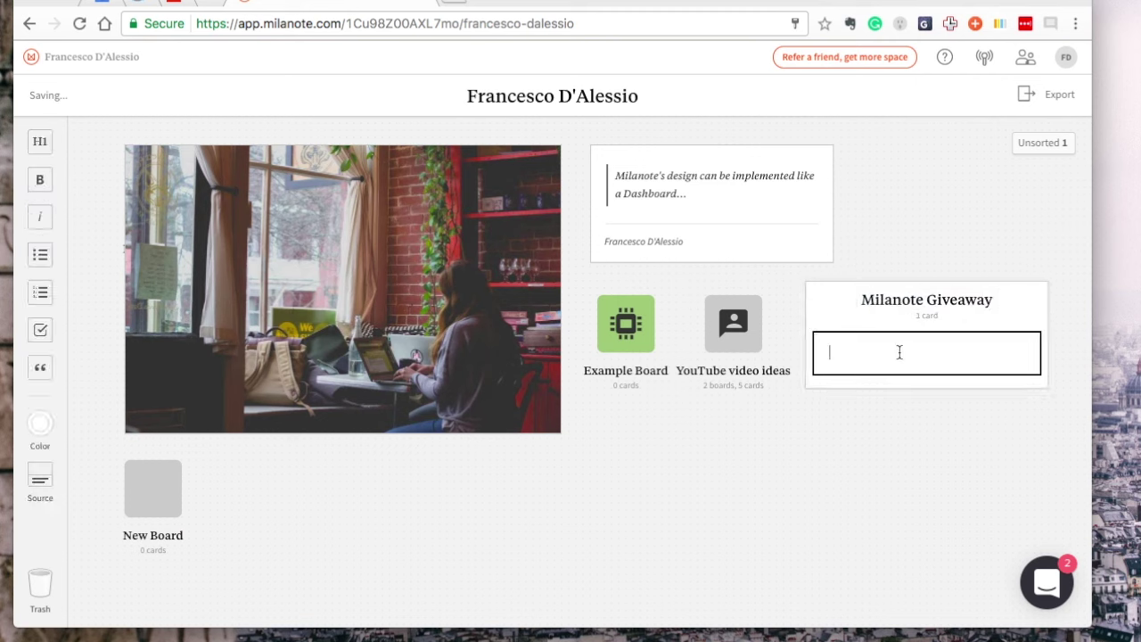
type(".... GIVEAWAY.... time.")
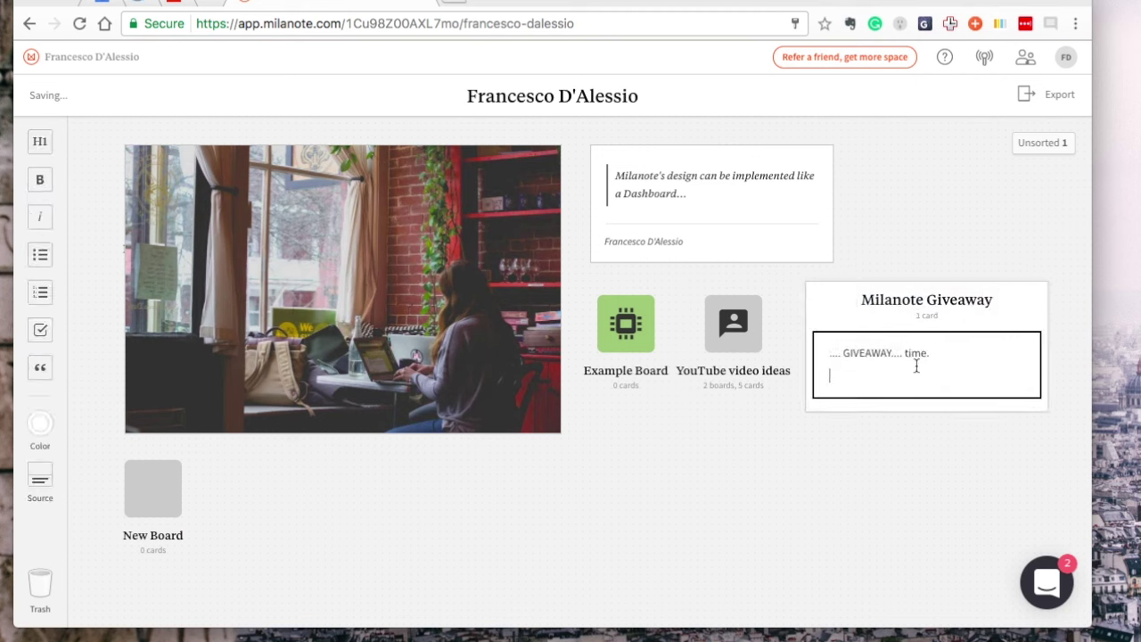
Add a coupon card: 100 uses coupon code, 2-month free access, 2FORFREE, Expire in April 1st
left_click(853, 420)
type("100 uses coupon code.")
key("Return")
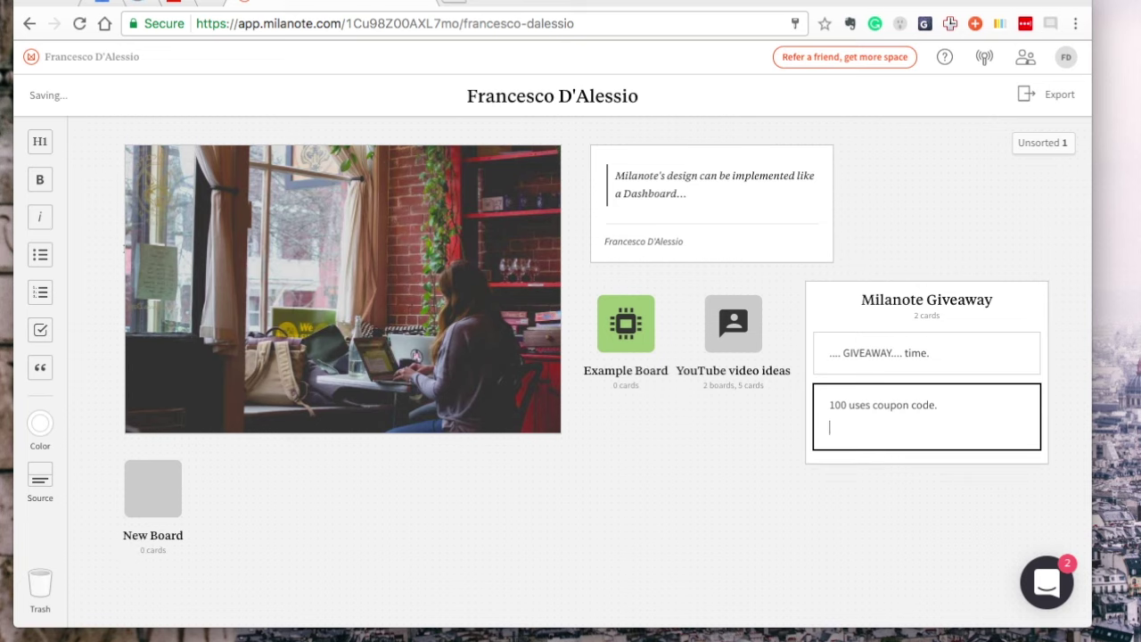
type("2-month free access")
key("Return")
type("2FO")
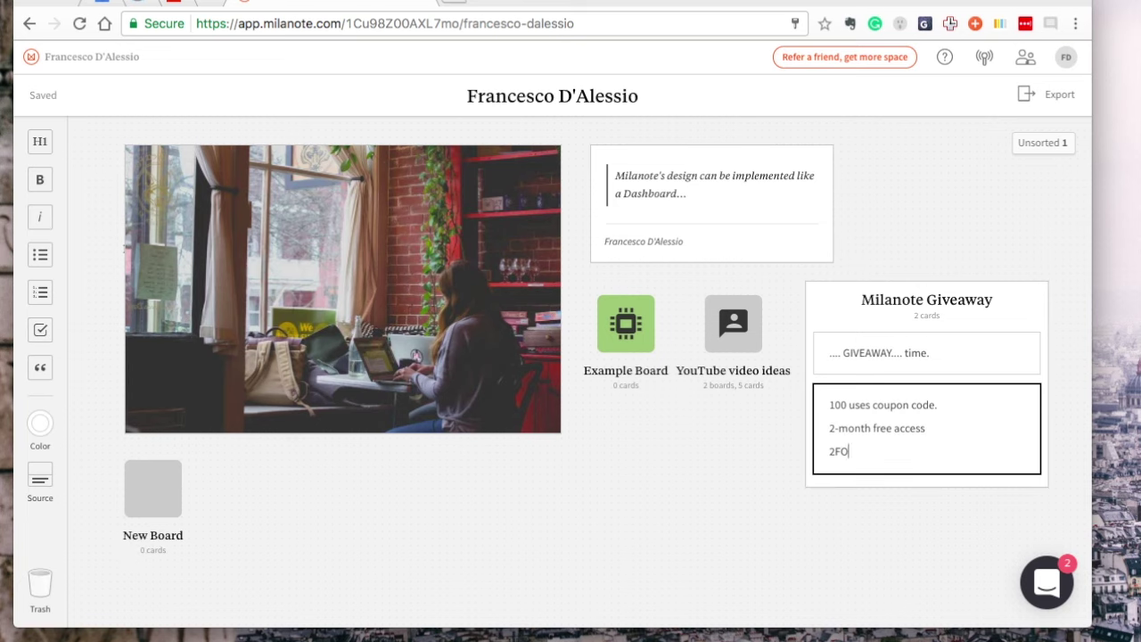
type("RFREE")
key("Return")
type("Expire in April 1st")
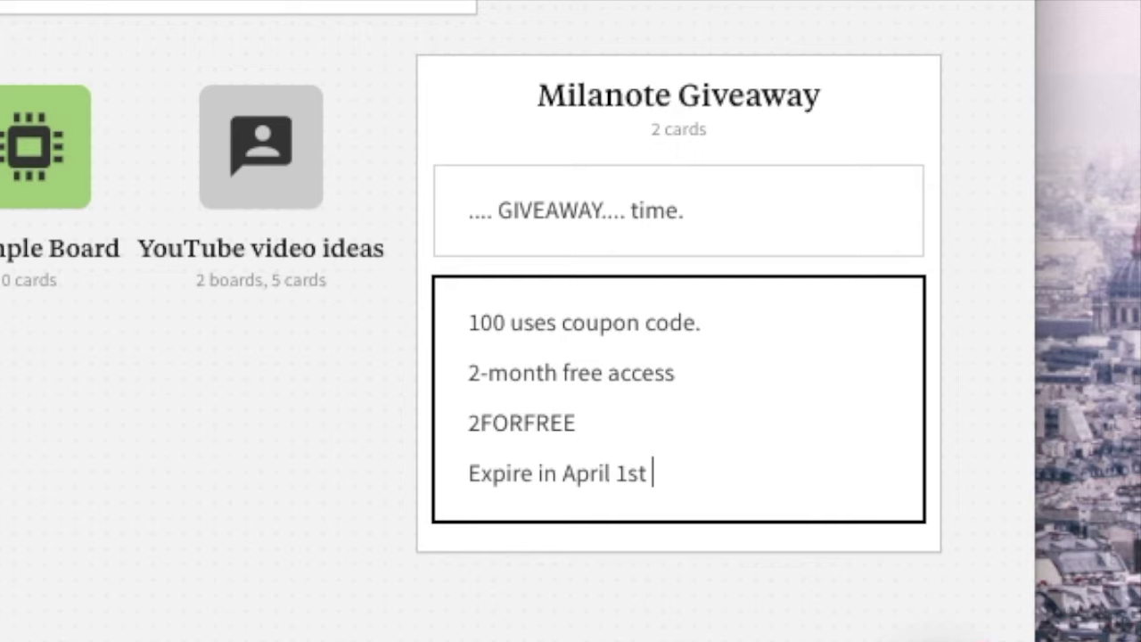
left_click(19, 412)
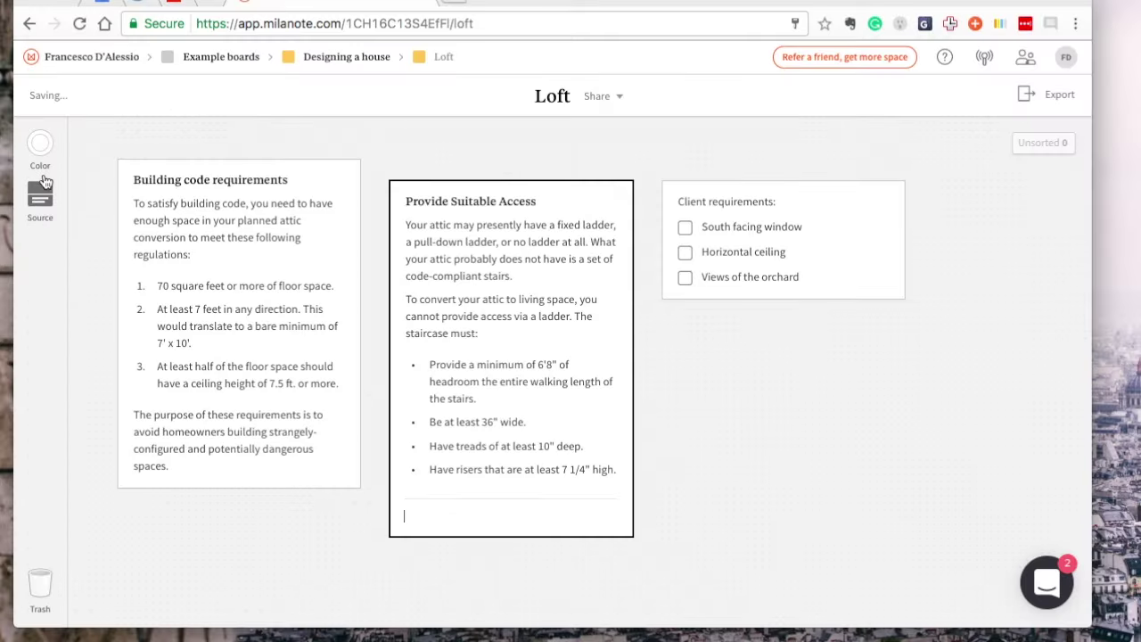
Apply the blue colour swatch to the Provide Suitable Access card on the Loft board
left_click(41, 430)
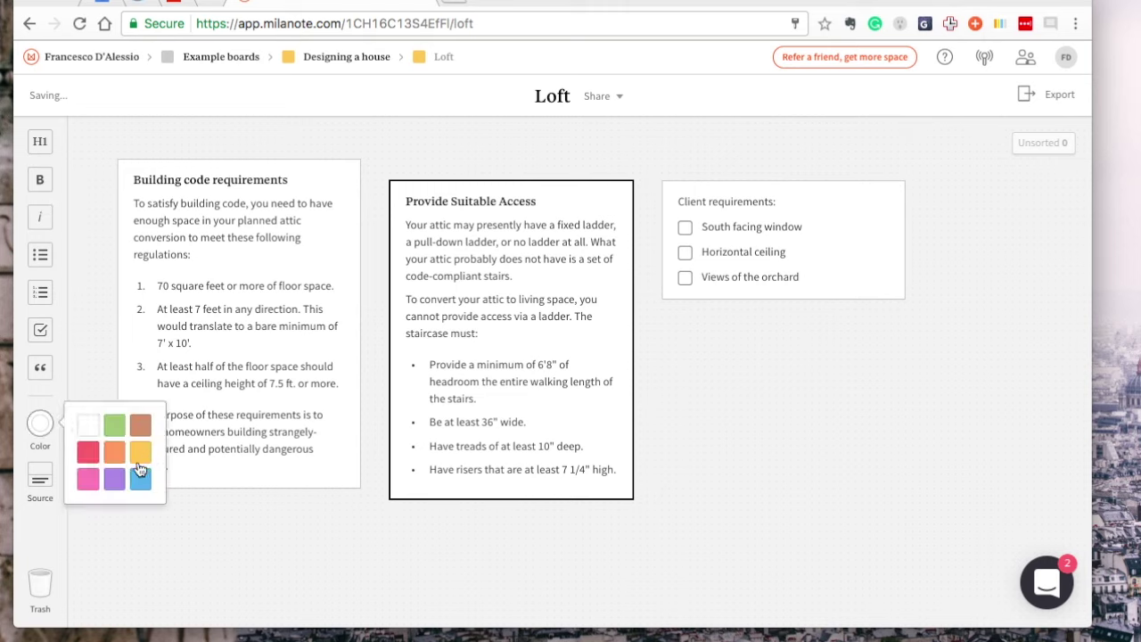
left_click(132, 480)
left_click(467, 542)
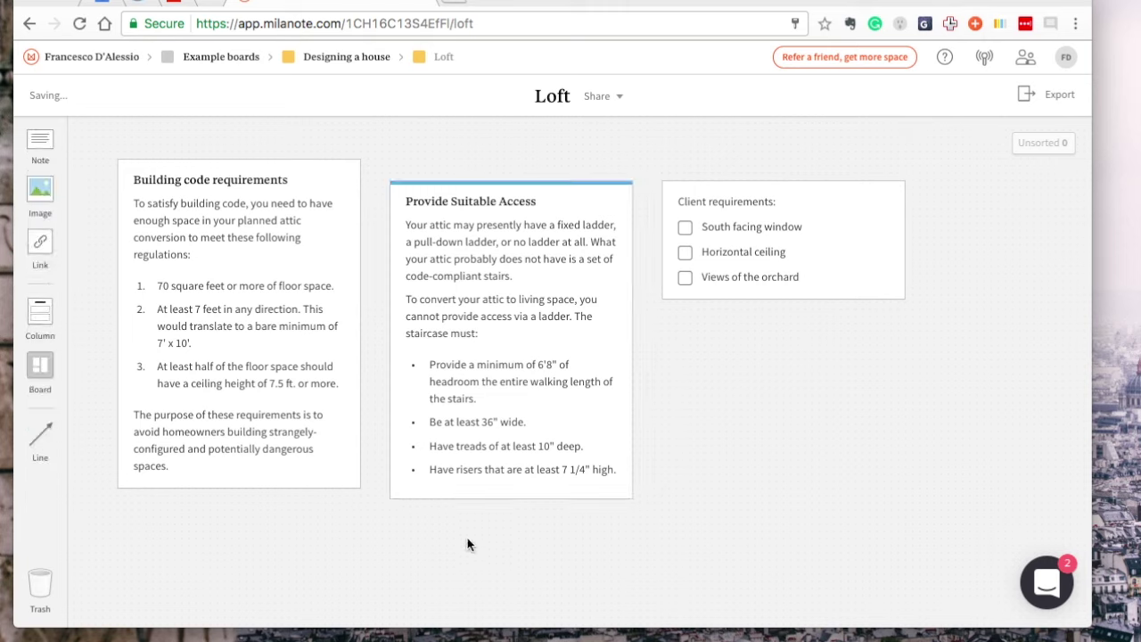
left_click(538, 271)
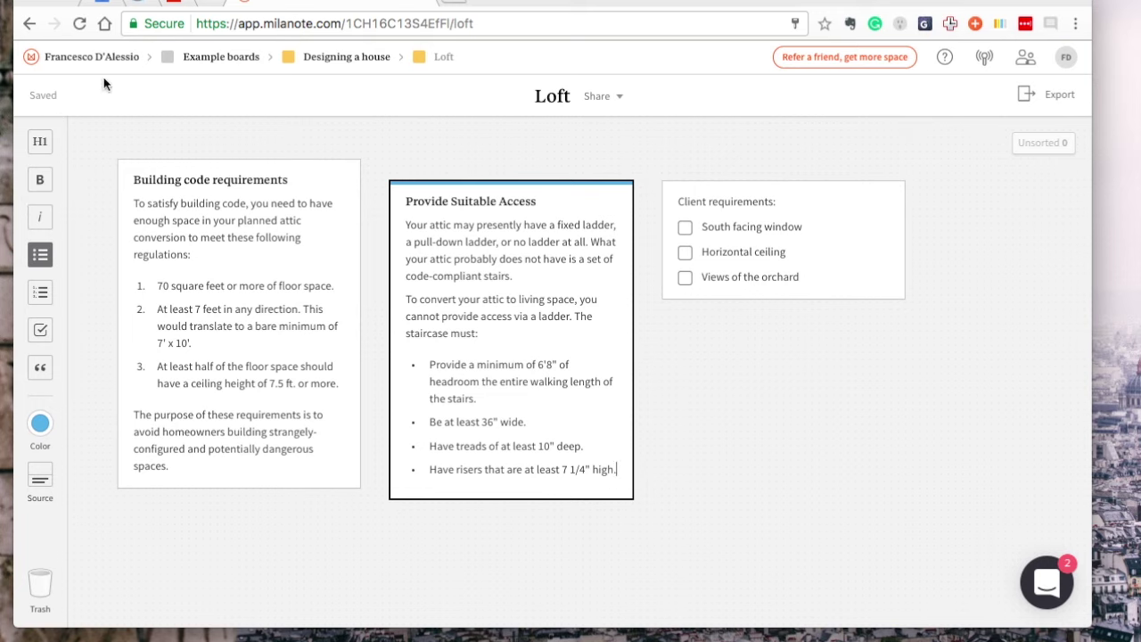
left_click(699, 378)
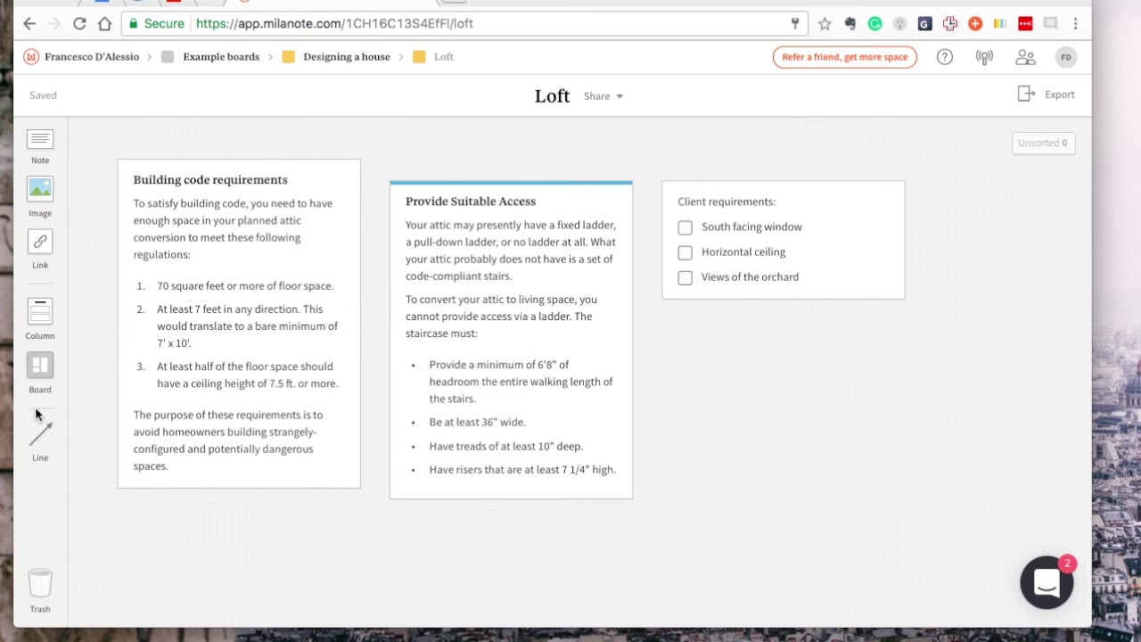